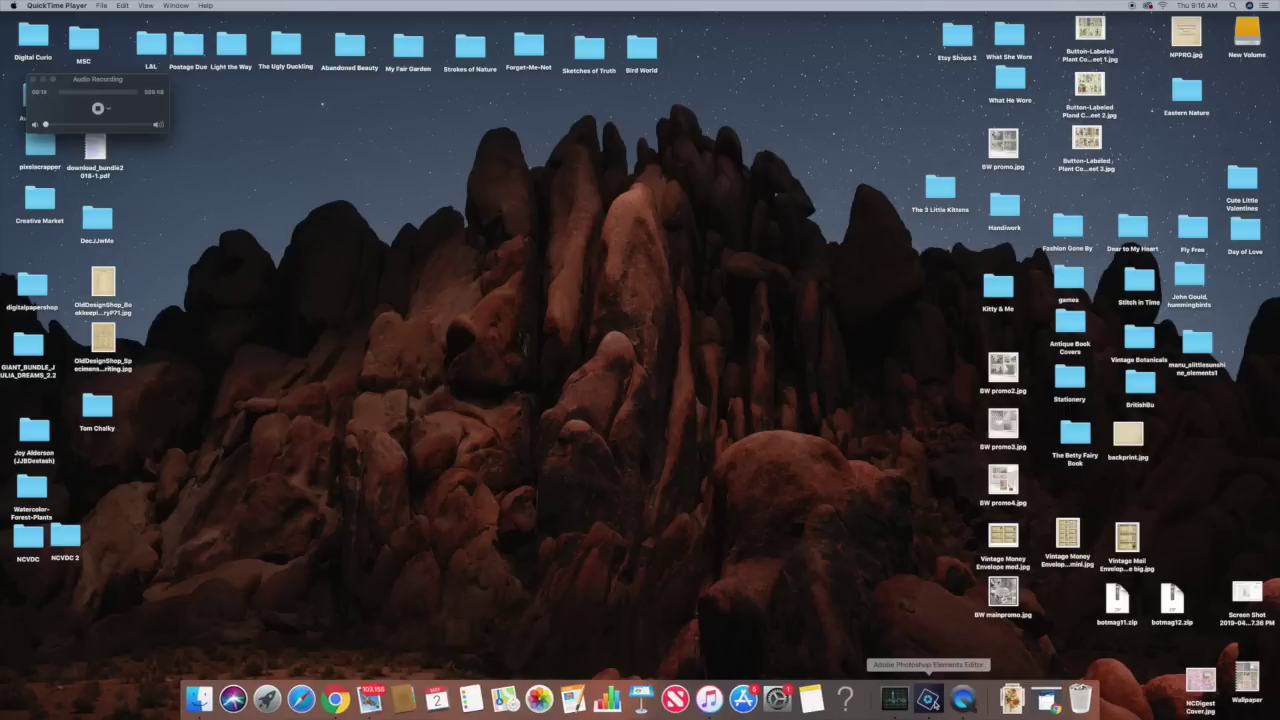
Bring the Photoshop Elements 2019 Editor to the front in Expert mode.
{"action": "left_click", "coordinate": [928, 697]}
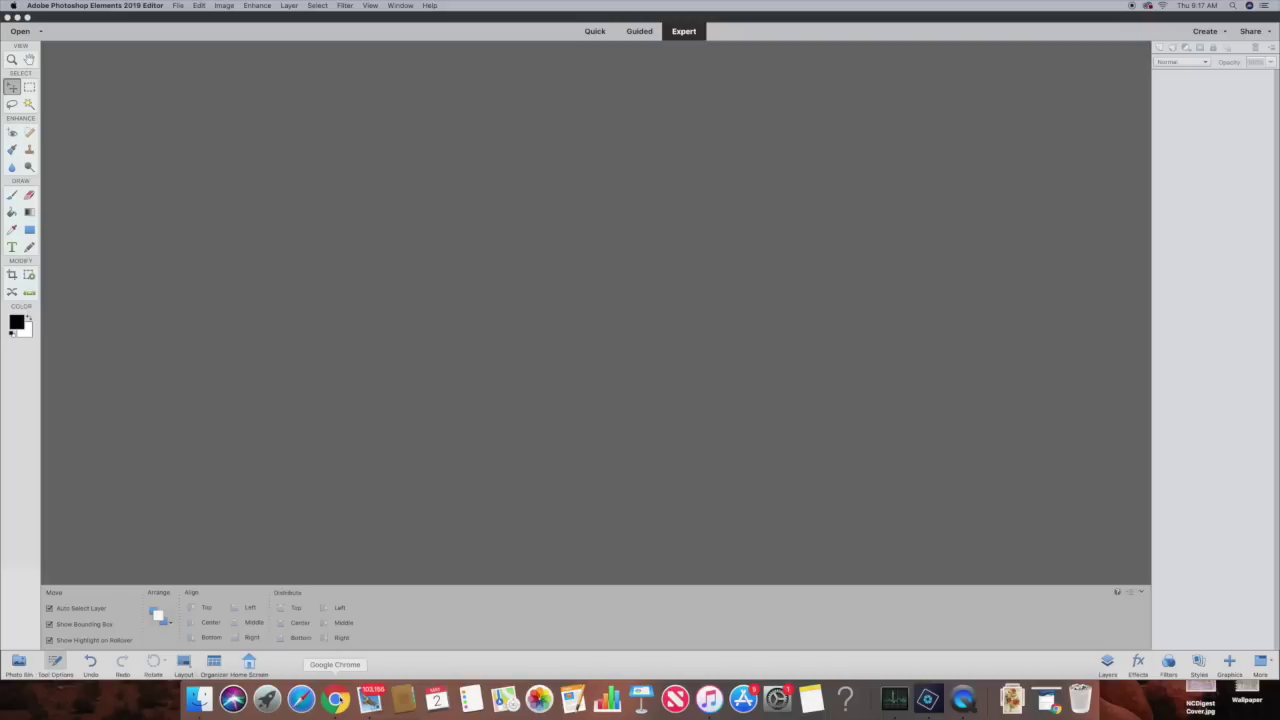
Close the estimate PDF tab and its Chrome window.
{"action": "left_click", "coordinate": [336, 699]}
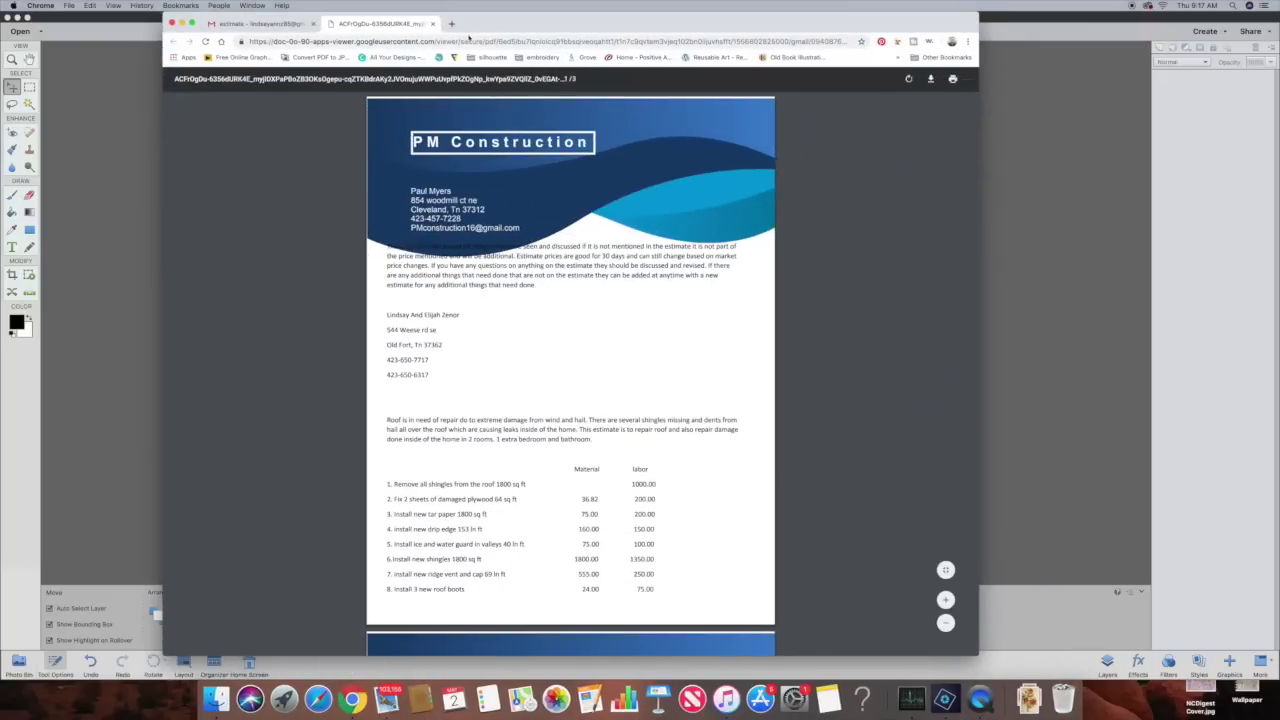
{"action": "left_click", "coordinate": [433, 23]}
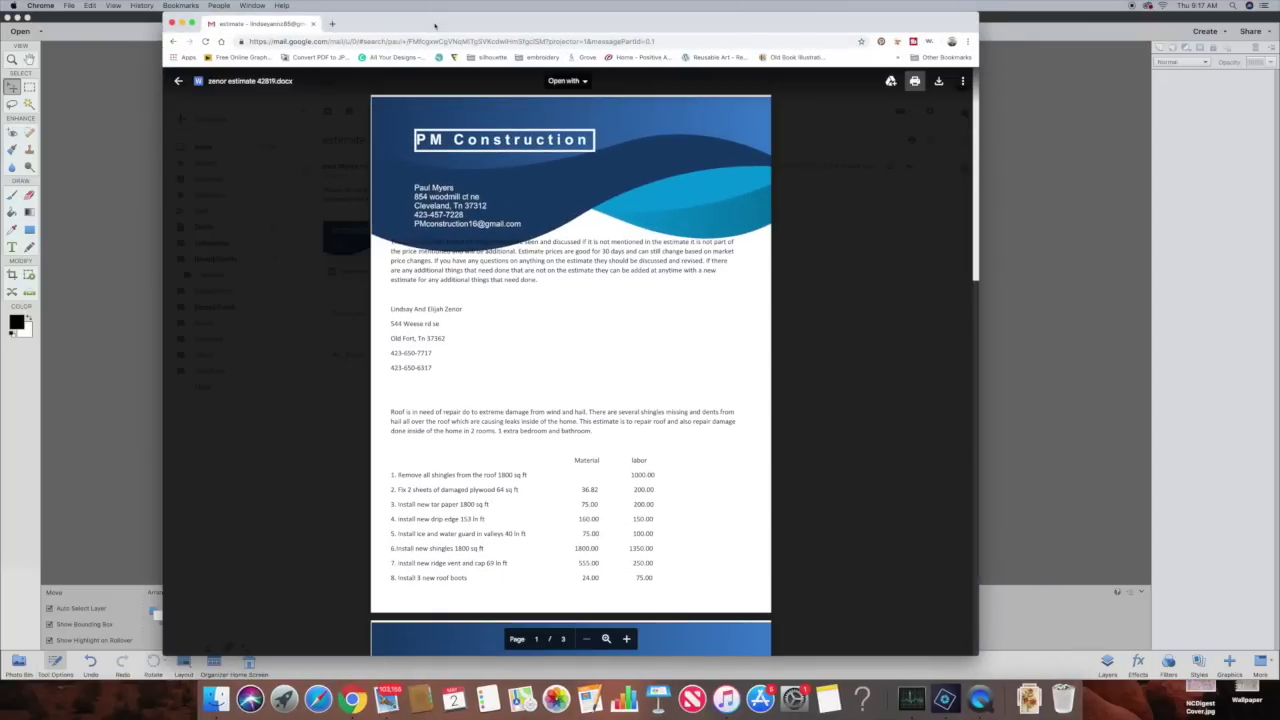
{"action": "left_click", "coordinate": [313, 23]}
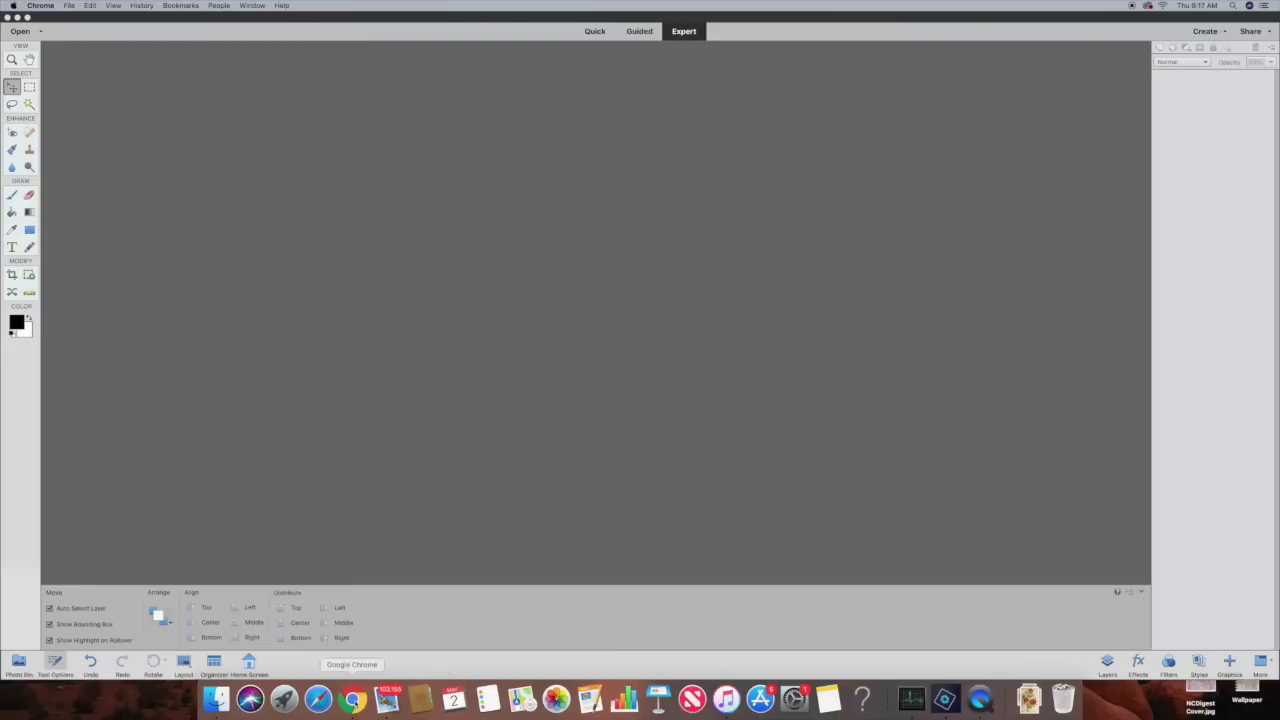
Open a new Chrome window and load tomchalky.com.
{"action": "left_click", "coordinate": [352, 698]}
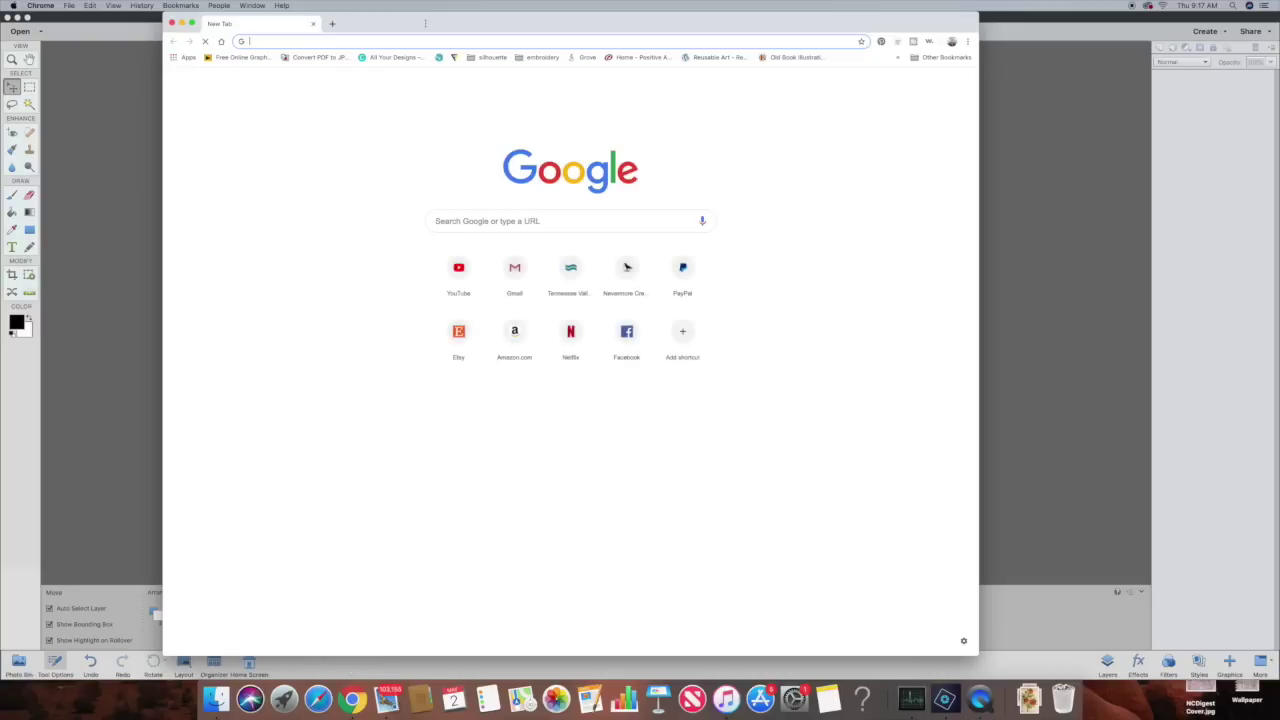
{"action": "type", "text": "tom"}
{"action": "key", "text": "Return"}
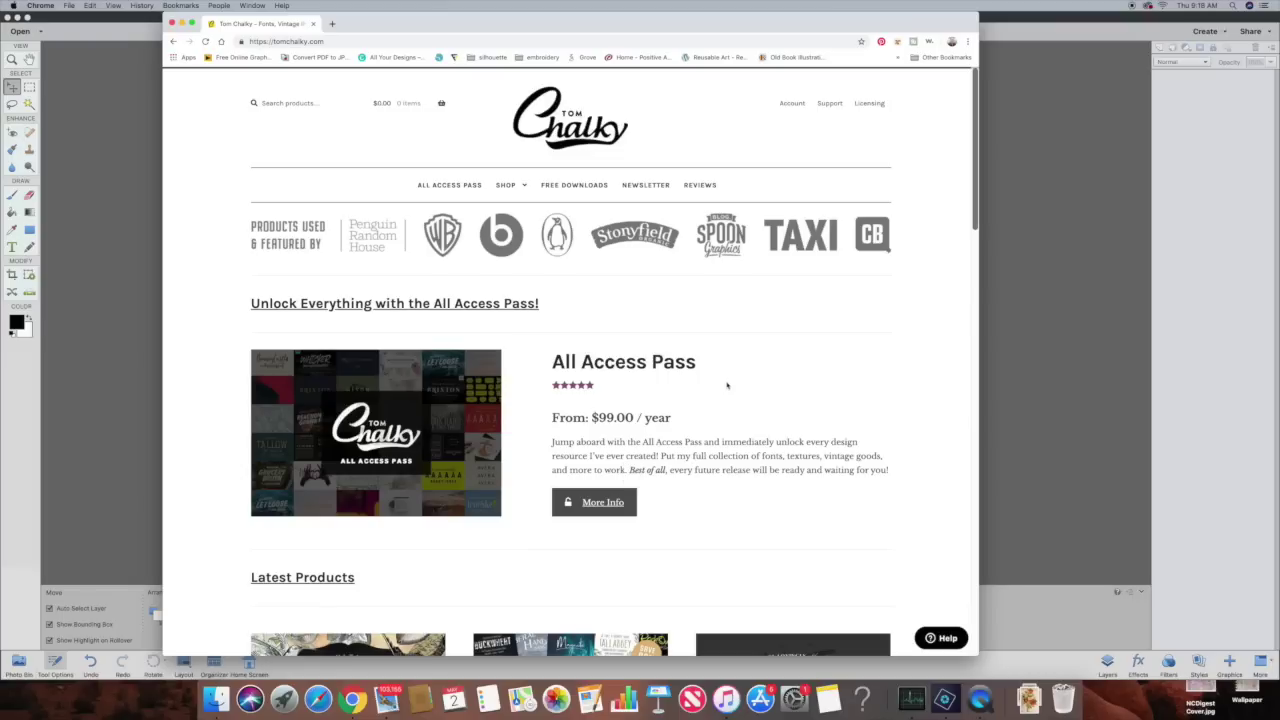
Browse the Tom Chalky home page and go to the All Products shop listing.
{"action": "scroll", "coordinate": [738, 383], "scroll_direction": "down", "scroll_amount": 5}
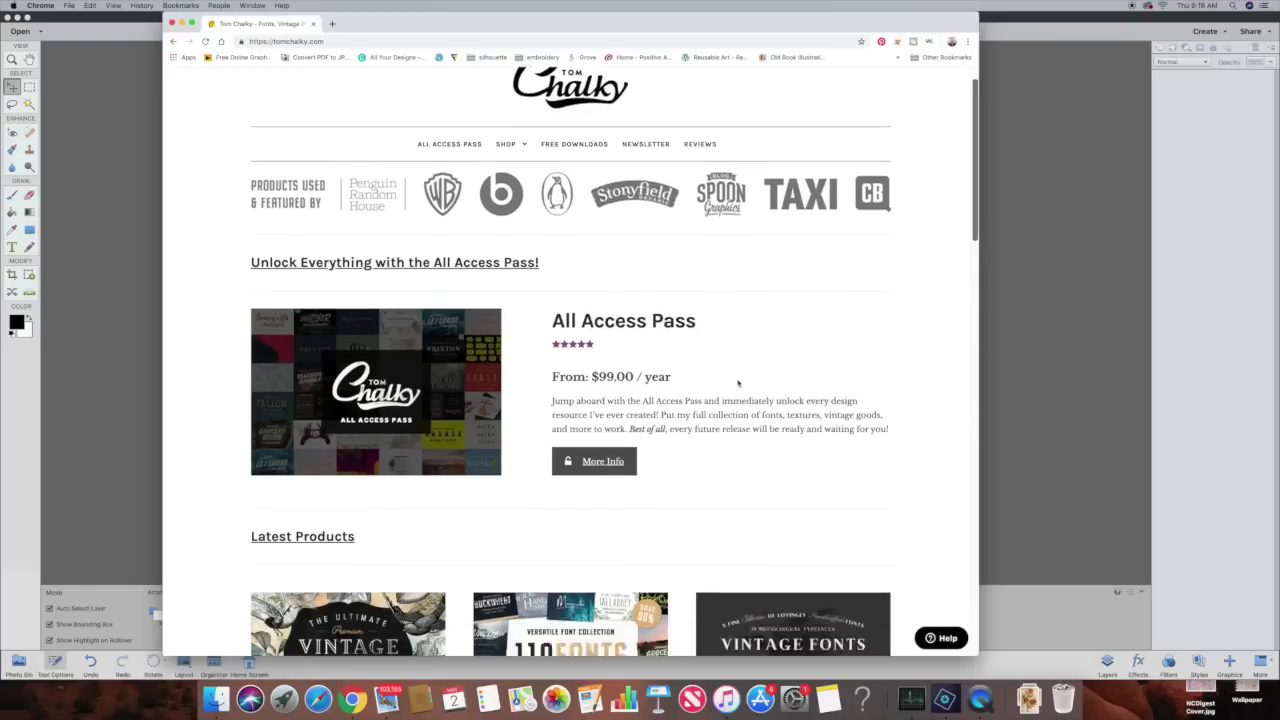
{"action": "scroll", "coordinate": [738, 383], "scroll_direction": "down", "scroll_amount": 3}
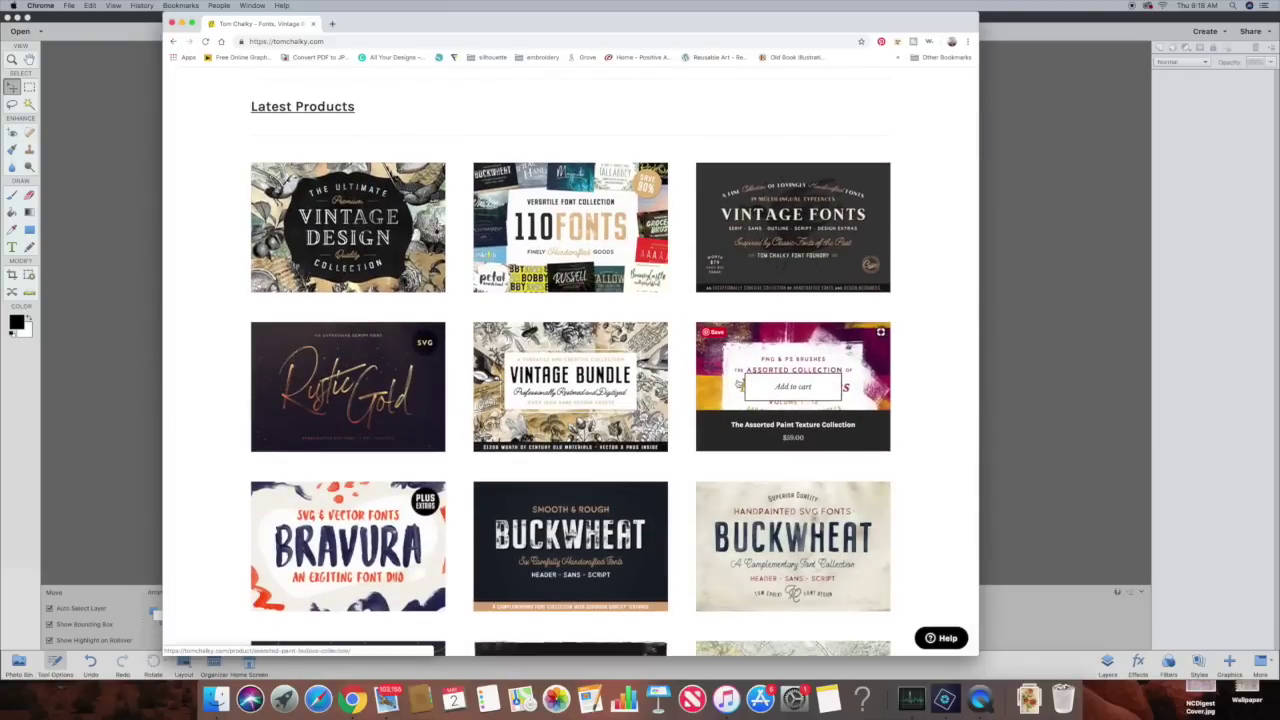
{"action": "scroll", "coordinate": [963, 411], "scroll_direction": "down", "scroll_amount": 2}
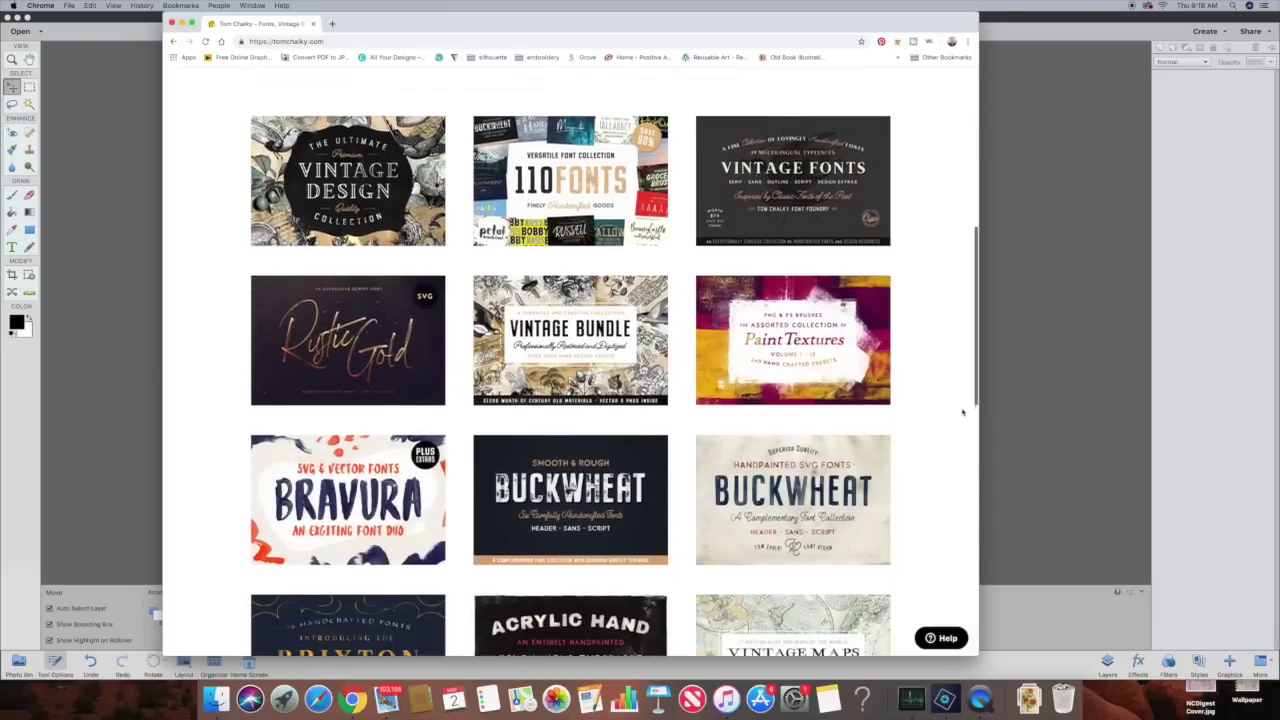
{"action": "scroll", "coordinate": [963, 411], "scroll_direction": "down", "scroll_amount": 5}
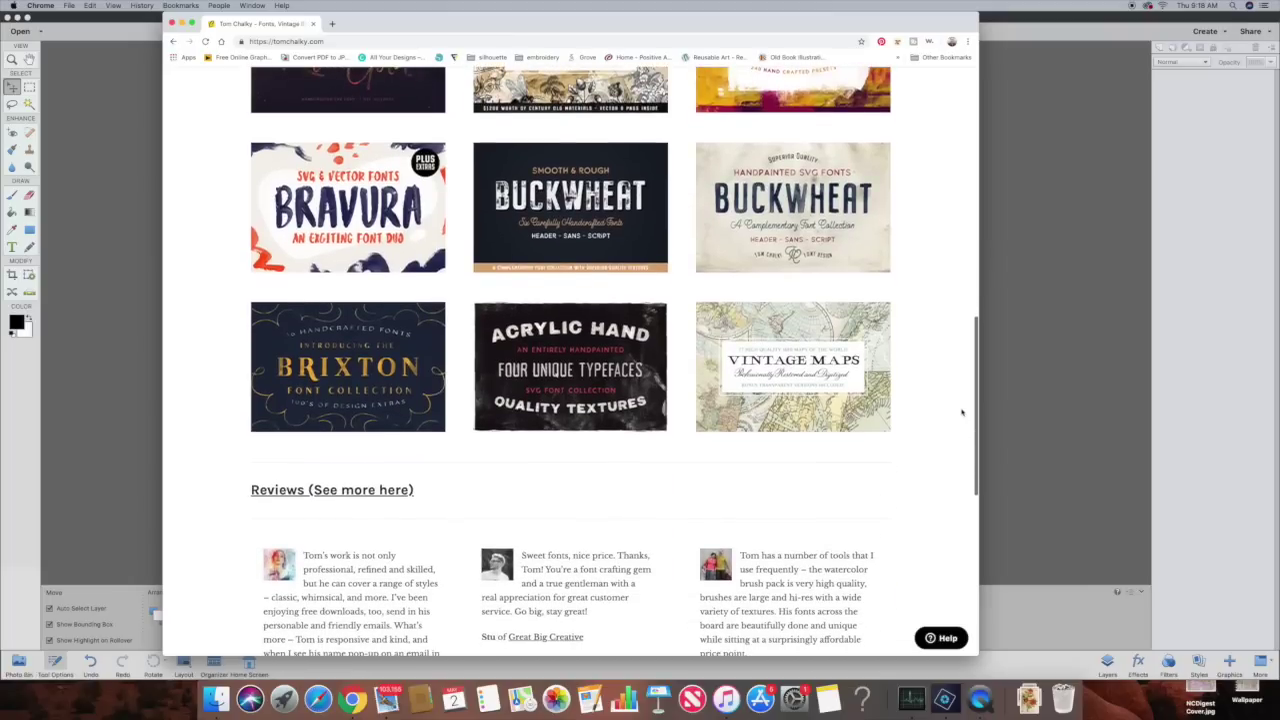
{"action": "scroll", "coordinate": [963, 411], "scroll_direction": "down", "scroll_amount": 1}
{"action": "scroll", "coordinate": [962, 411], "scroll_direction": "down", "scroll_amount": 10}
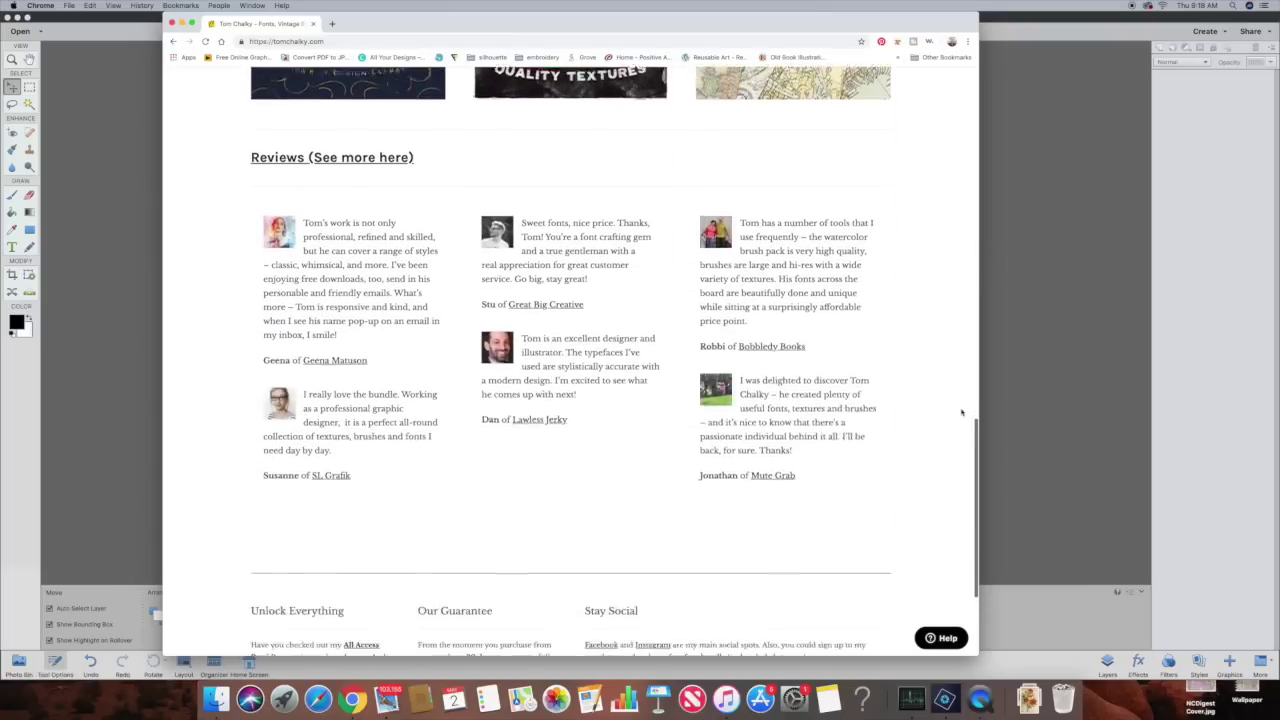
{"action": "scroll", "coordinate": [962, 411], "scroll_direction": "up", "scroll_amount": 15}
{"action": "scroll", "coordinate": [962, 411], "scroll_direction": "up", "scroll_amount": 7}
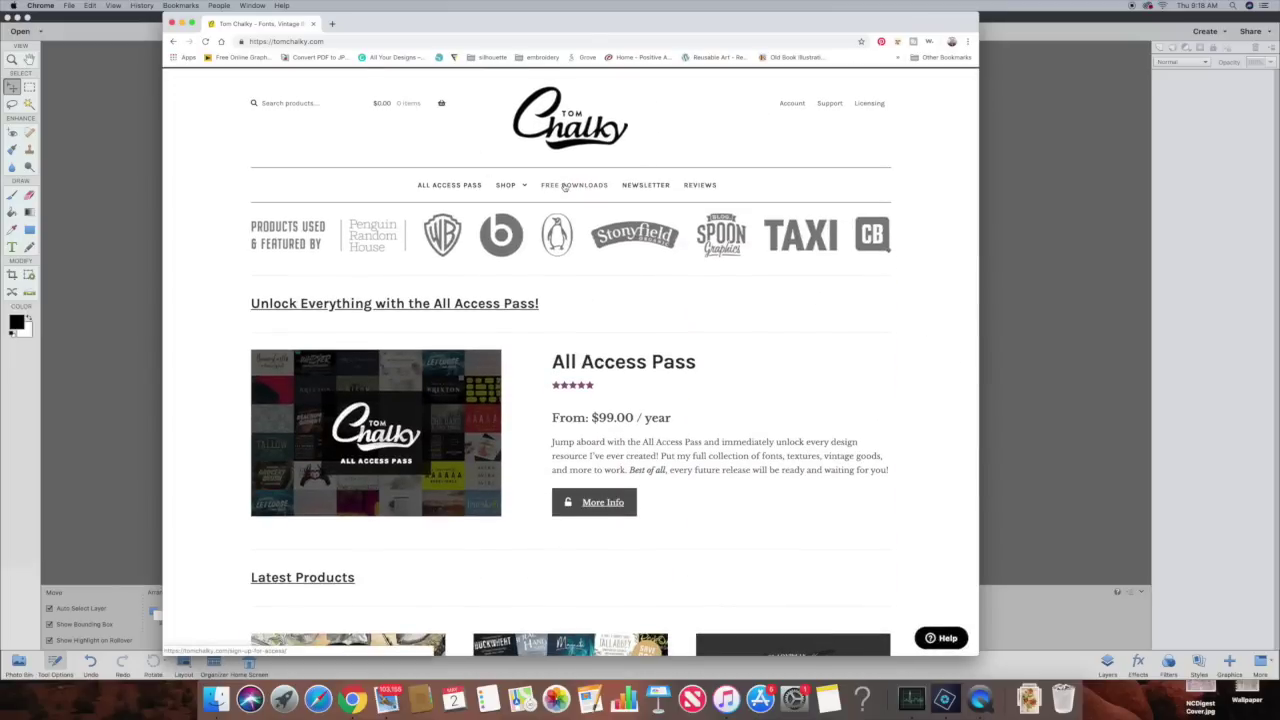
{"action": "mouse_move", "coordinate": [508, 186]}
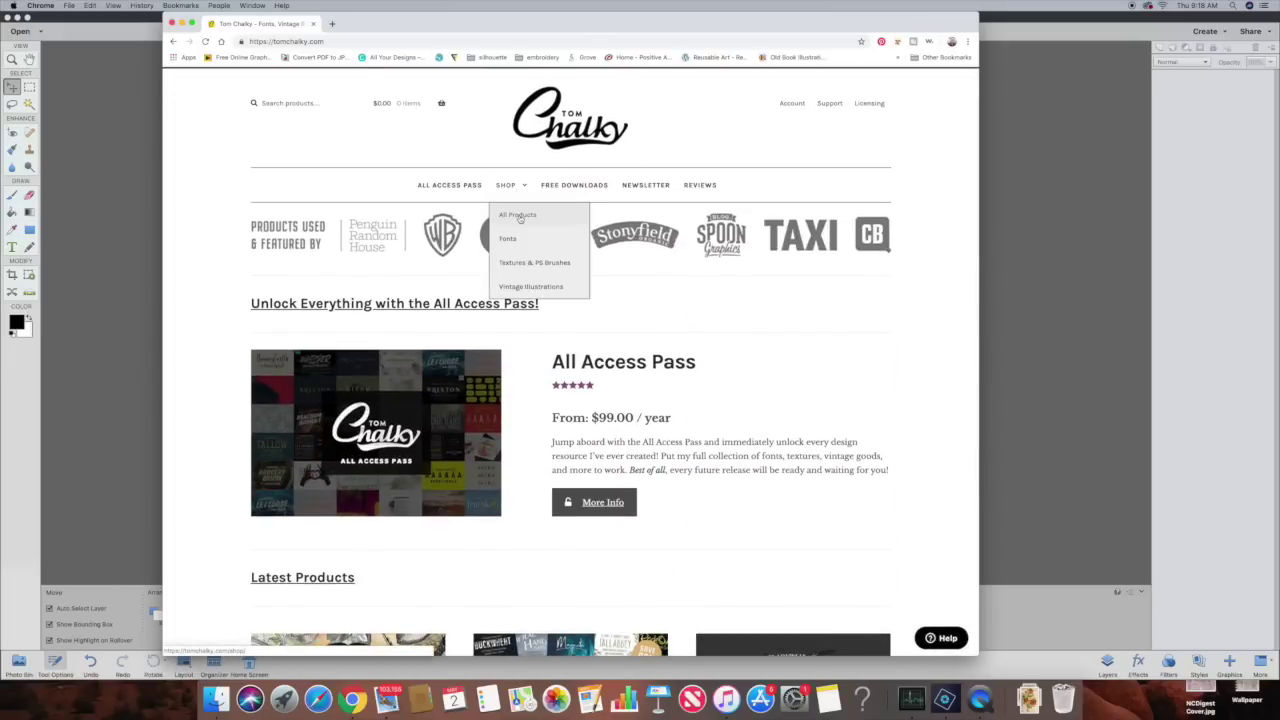
{"action": "left_click", "coordinate": [520, 217]}
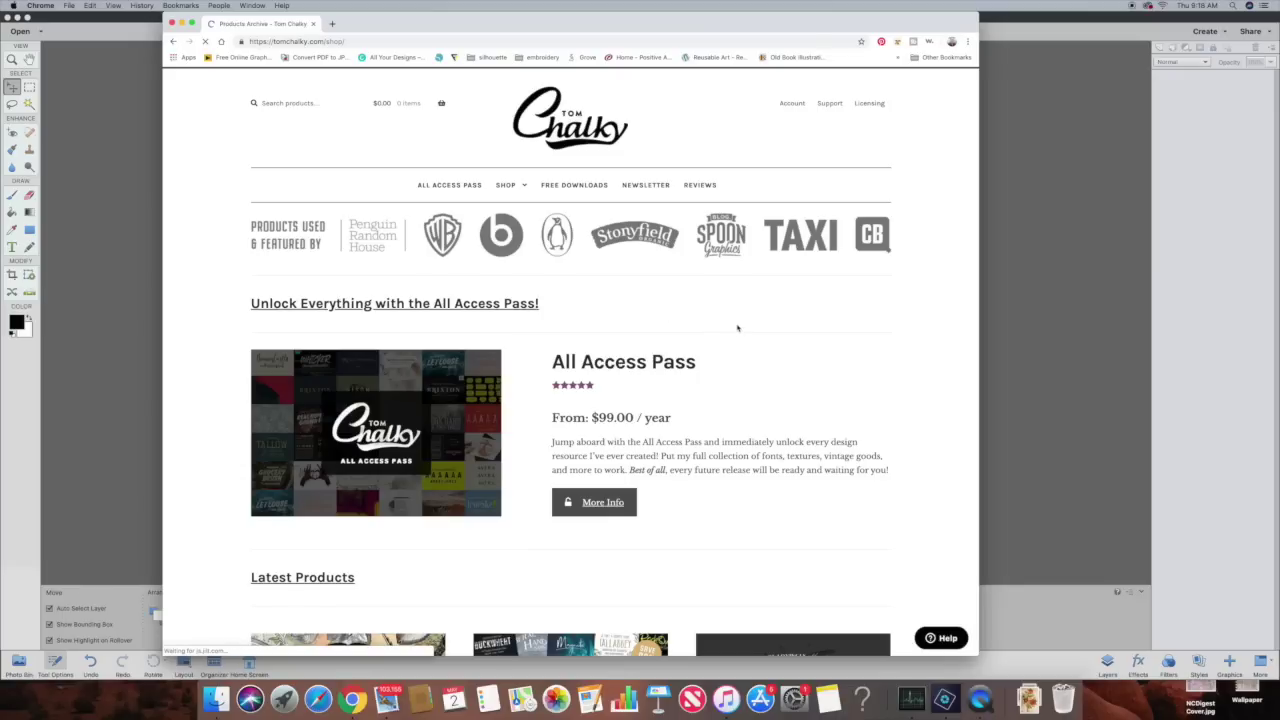
Browse the shop listing through product pages 2, 3 and 4.
{"action": "scroll", "coordinate": [725, 335], "scroll_direction": "down", "scroll_amount": 1}
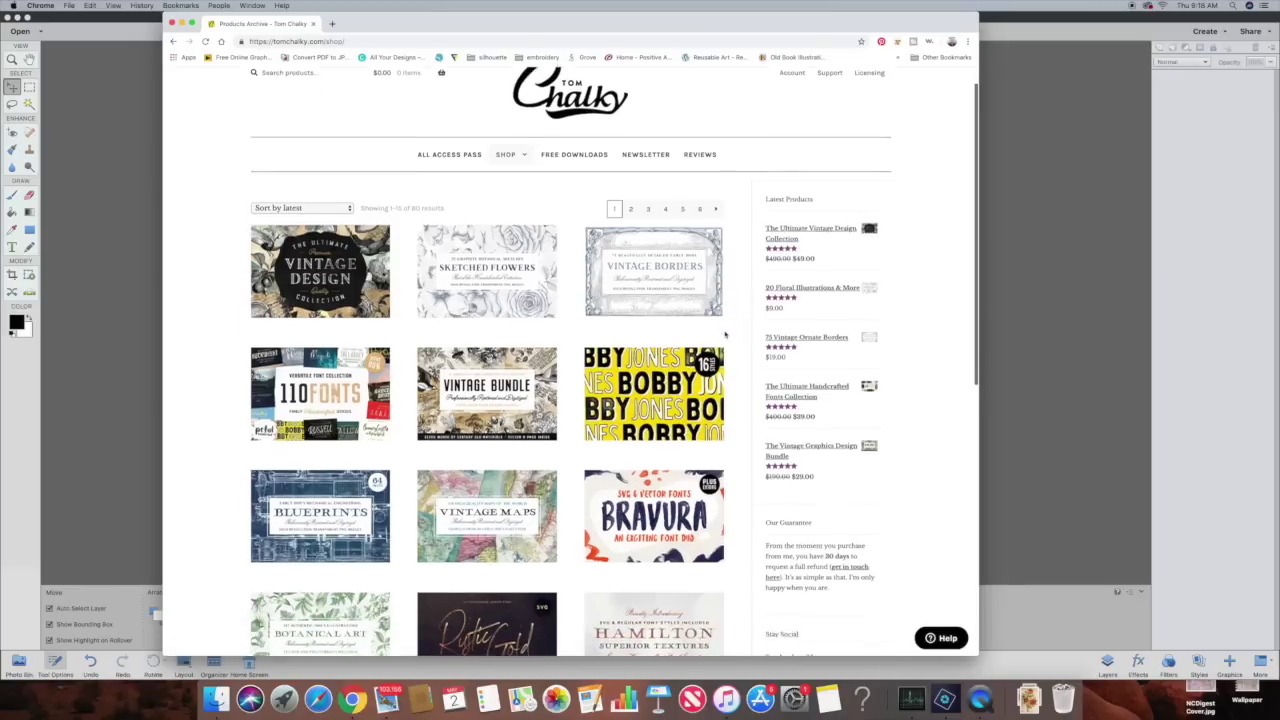
{"action": "scroll", "coordinate": [725, 335], "scroll_direction": "down", "scroll_amount": 3}
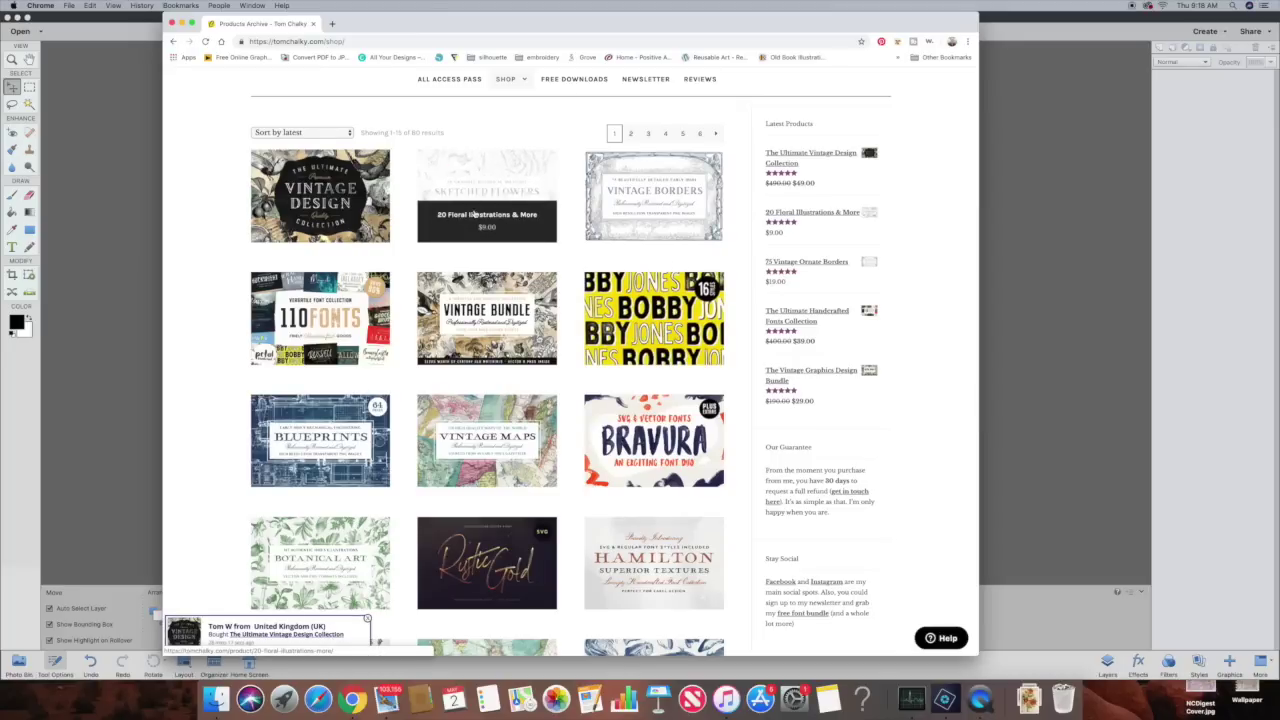
{"action": "scroll", "coordinate": [632, 370], "scroll_direction": "down", "scroll_amount": 3}
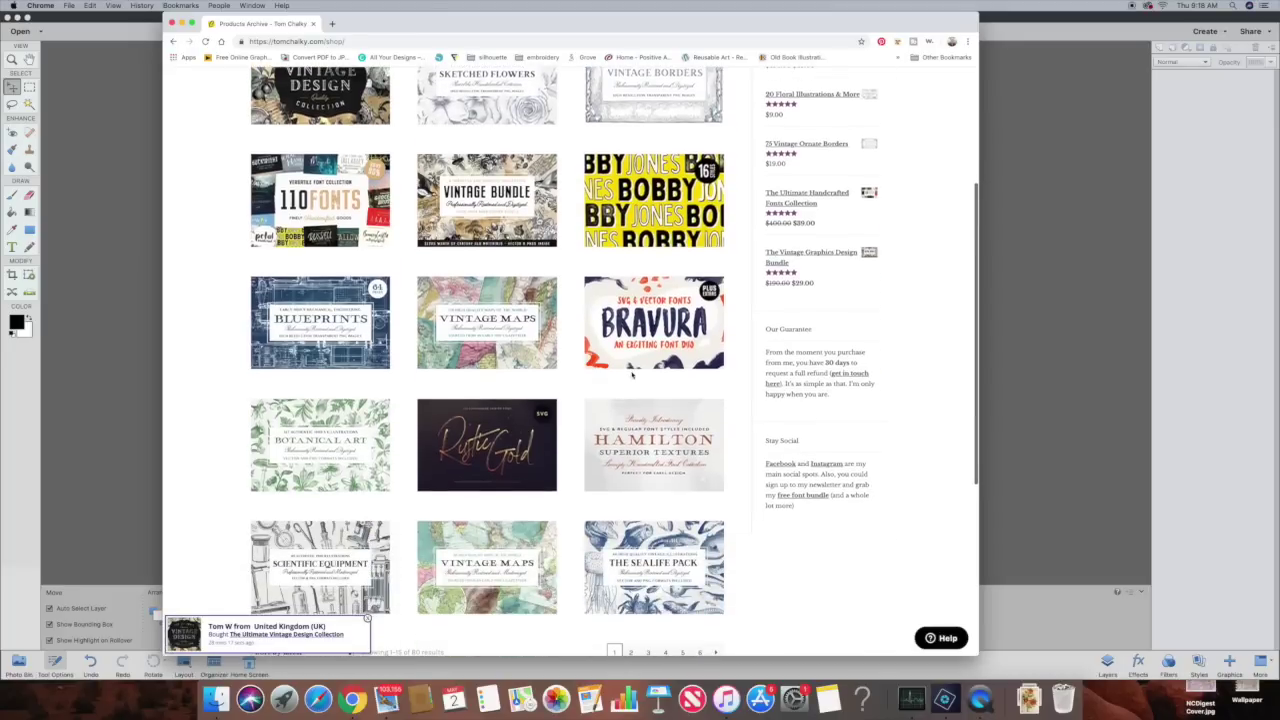
{"action": "scroll", "coordinate": [632, 373], "scroll_direction": "down", "scroll_amount": 3}
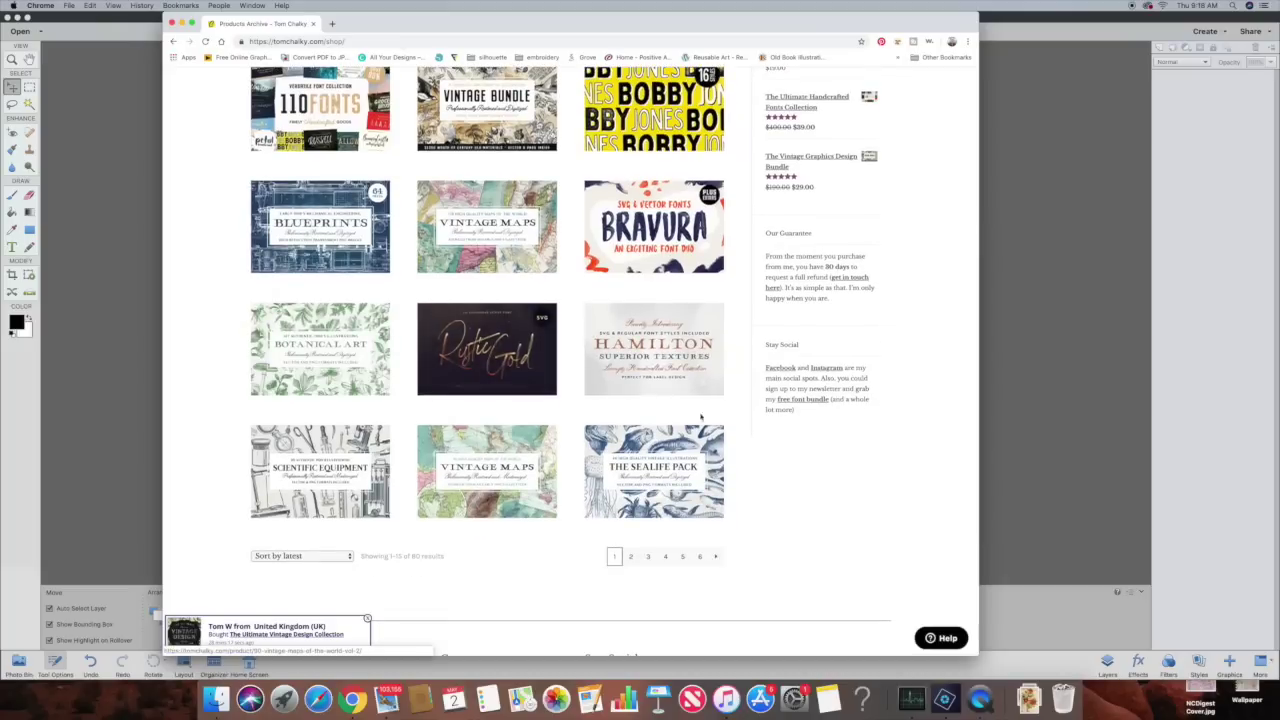
{"action": "scroll", "coordinate": [700, 417], "scroll_direction": "down", "scroll_amount": 3}
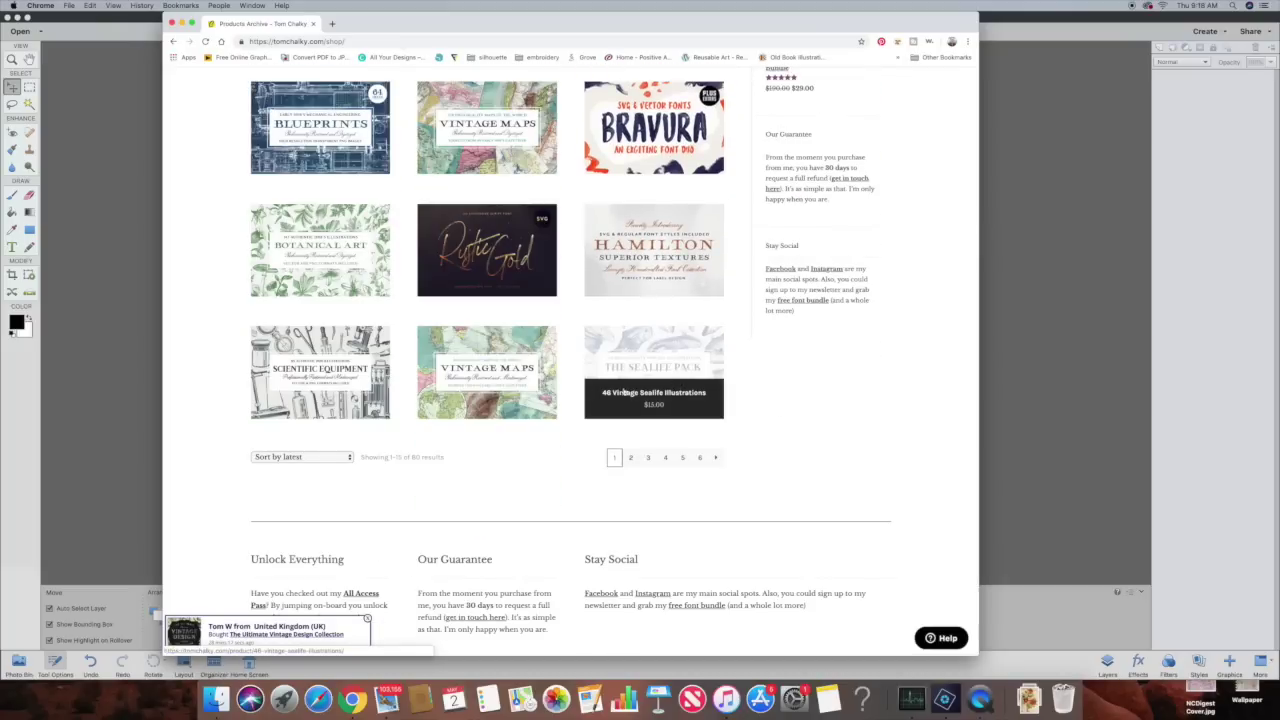
{"action": "left_click", "coordinate": [630, 457]}
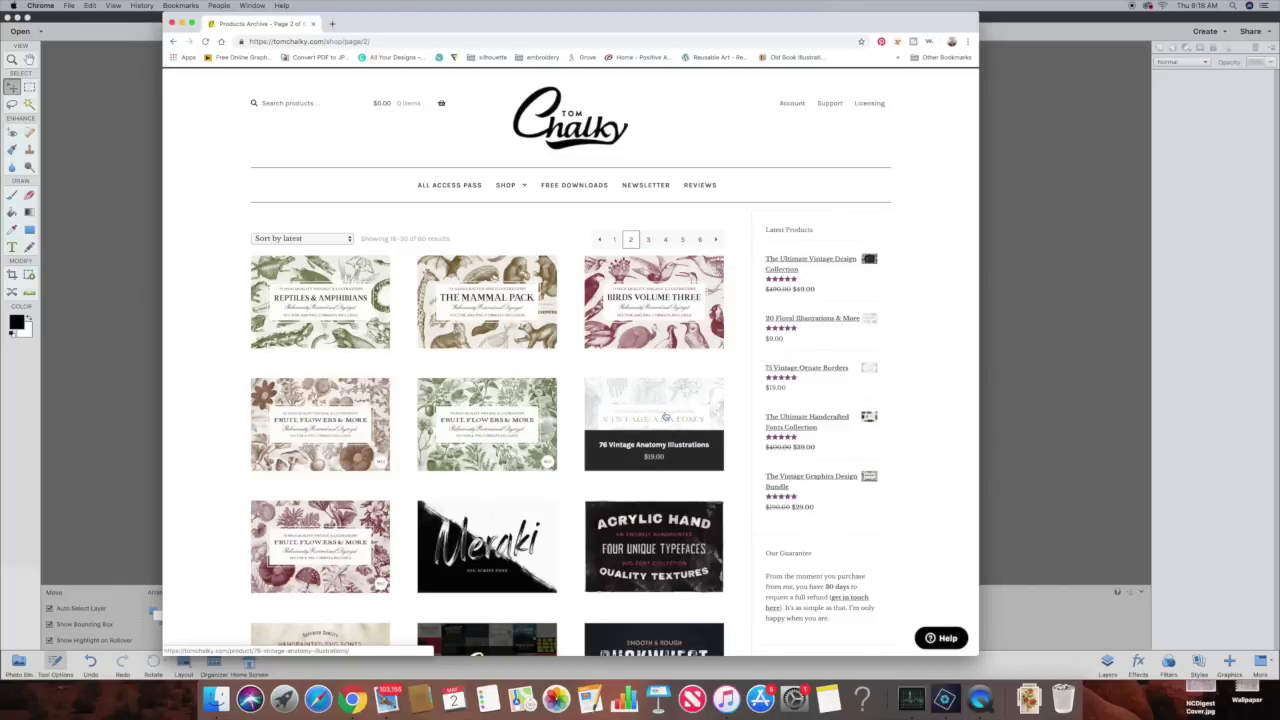
{"action": "scroll", "coordinate": [665, 416], "scroll_direction": "down", "scroll_amount": 2}
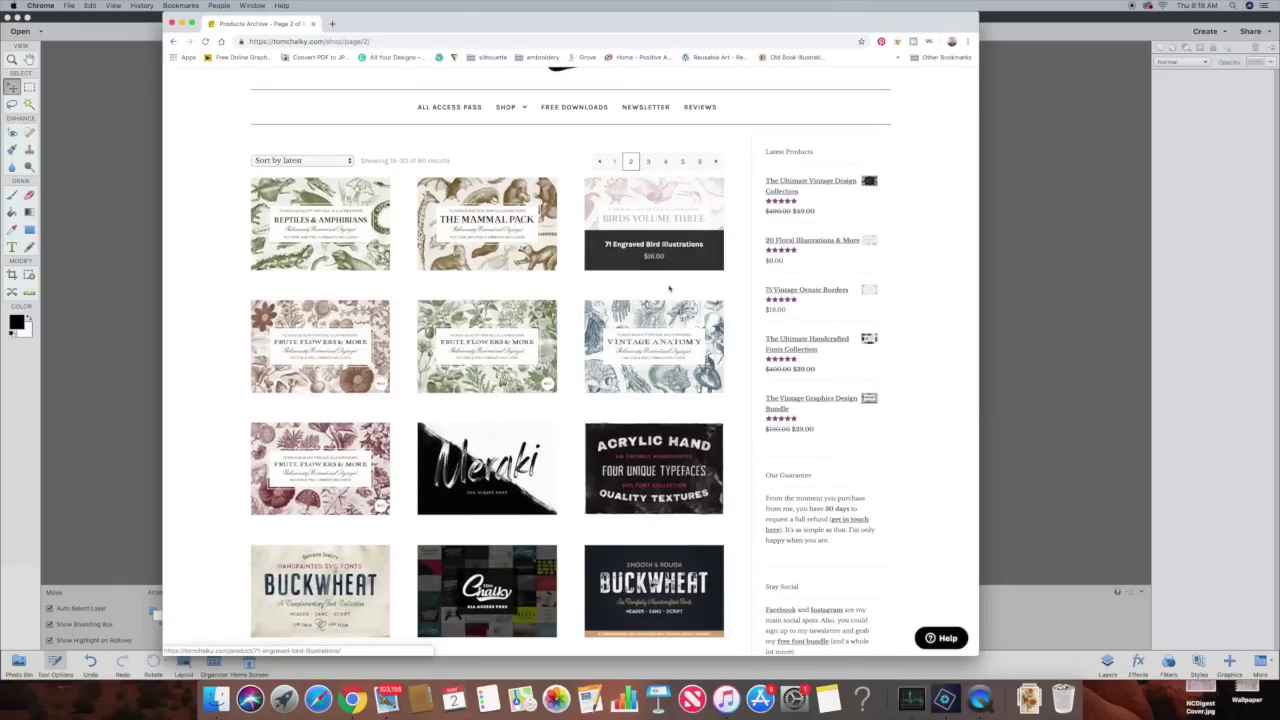
{"action": "scroll", "coordinate": [487, 345], "scroll_direction": "down", "scroll_amount": 10}
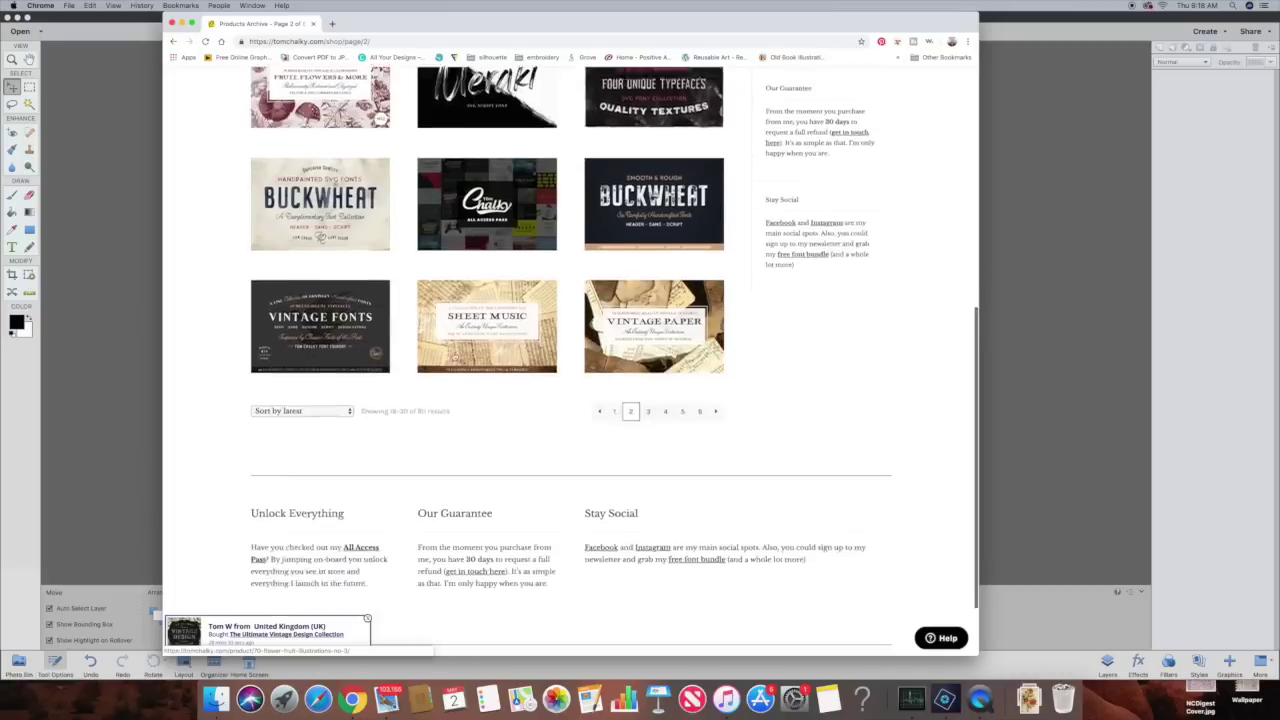
{"action": "scroll", "coordinate": [485, 348], "scroll_direction": "down", "scroll_amount": 2}
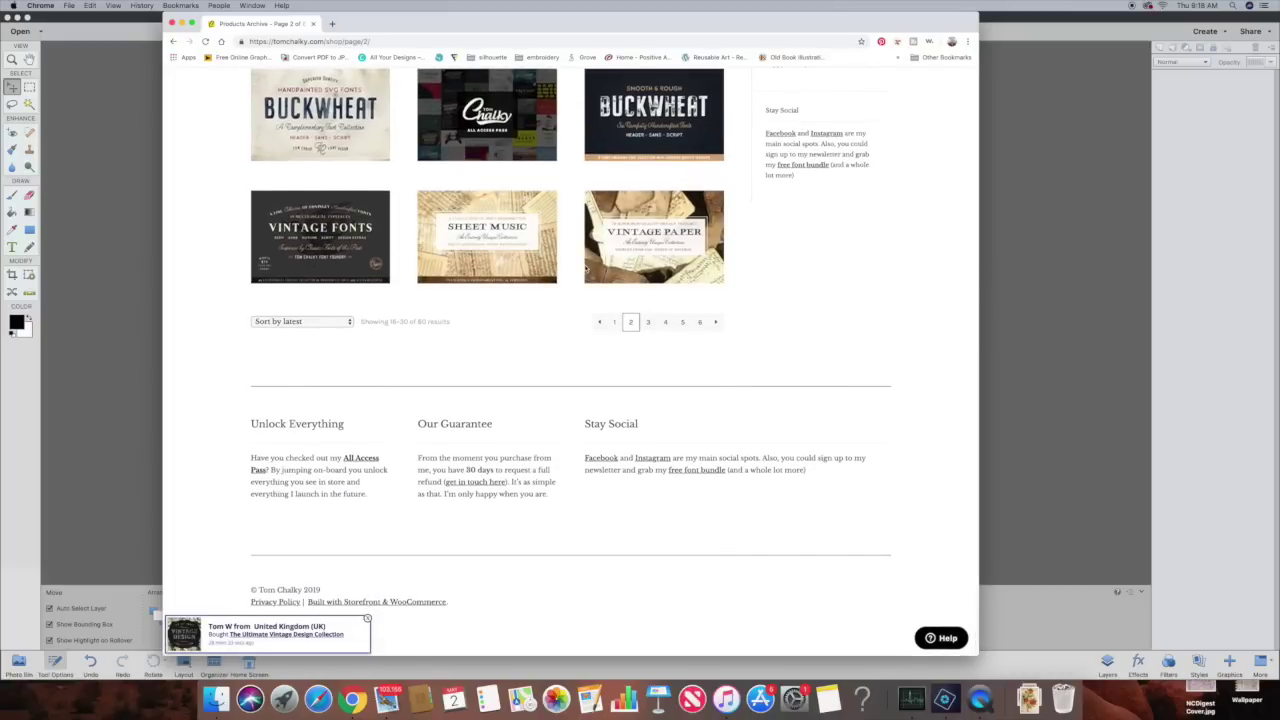
{"action": "left_click", "coordinate": [648, 323]}
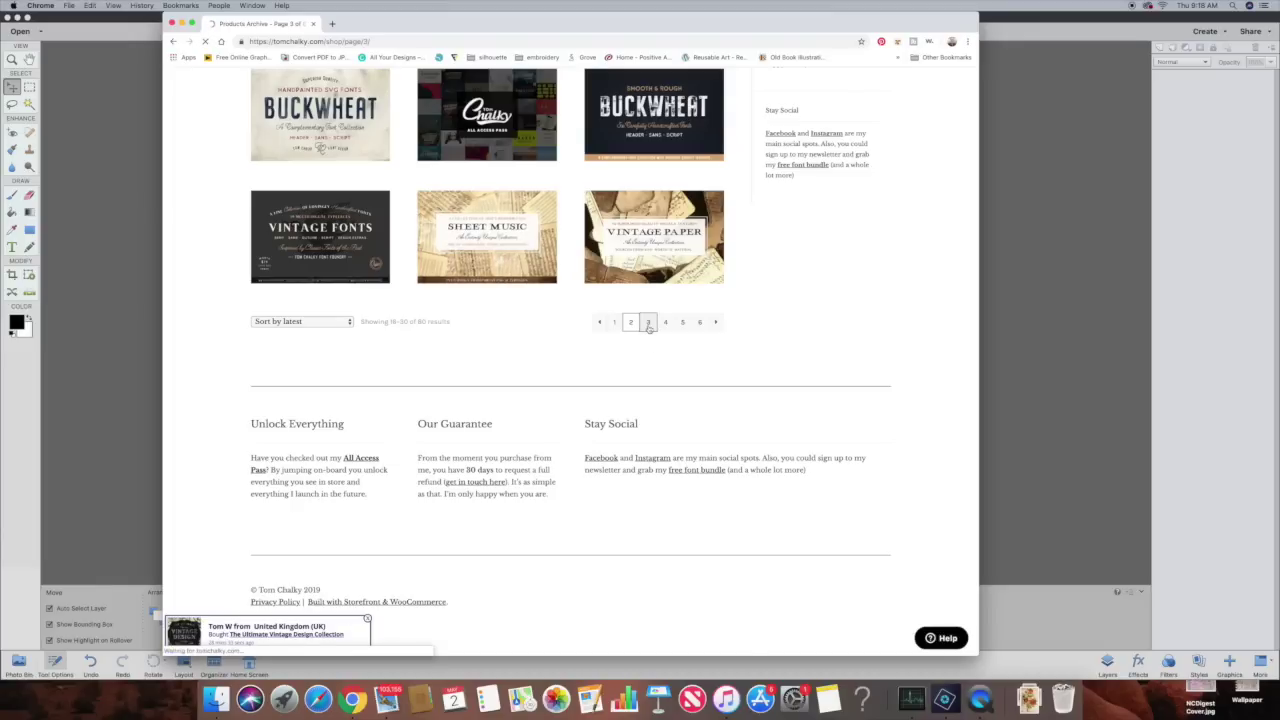
{"action": "scroll", "coordinate": [649, 330], "scroll_direction": "down", "scroll_amount": 5}
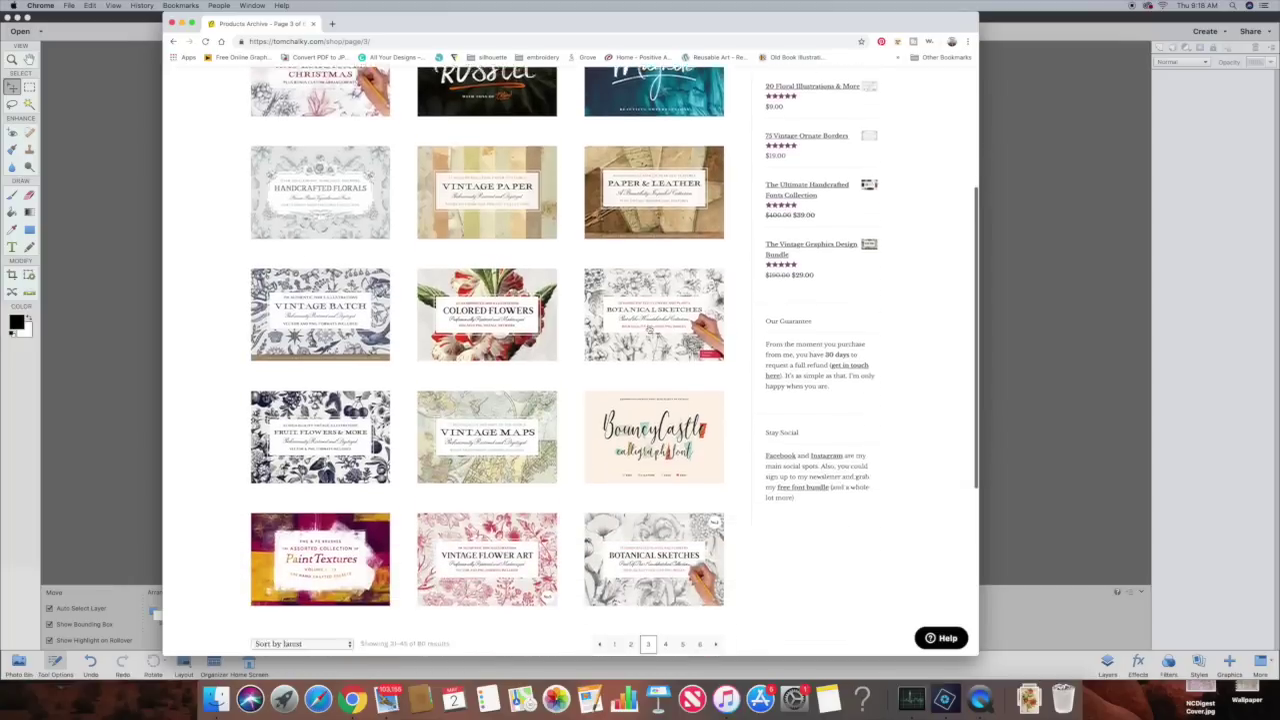
{"action": "scroll", "coordinate": [649, 330], "scroll_direction": "down", "scroll_amount": 3}
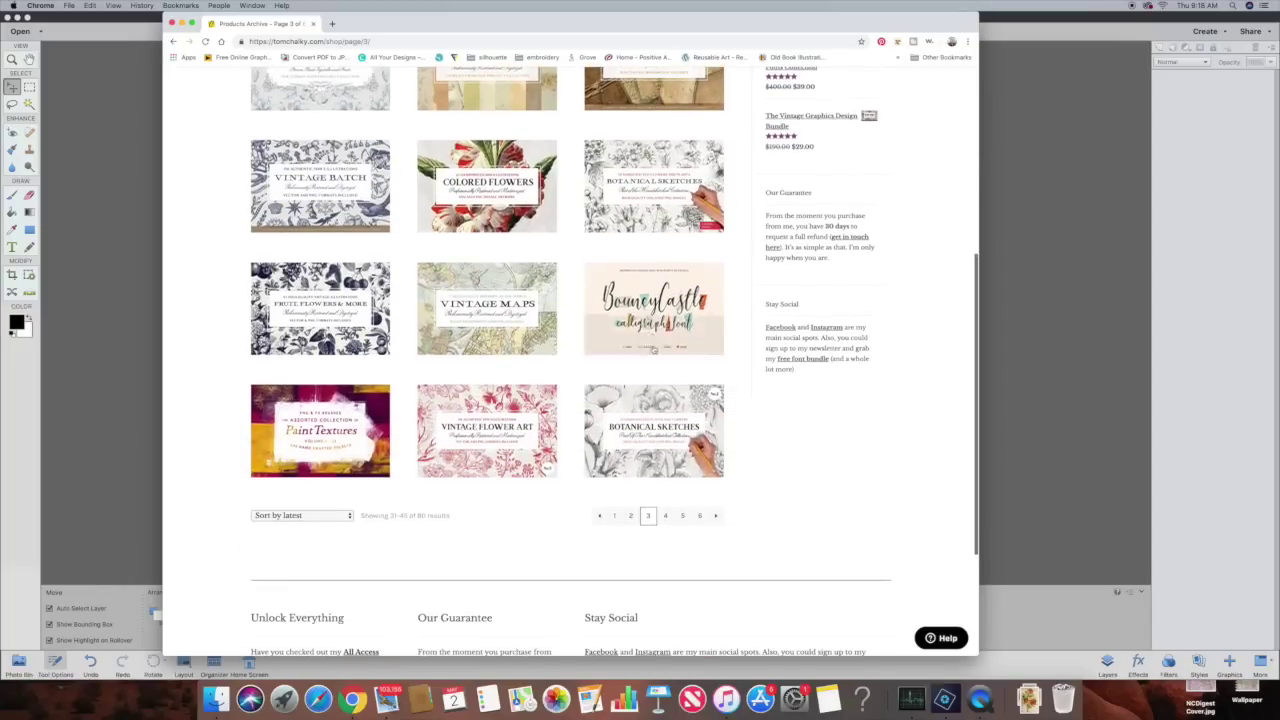
{"action": "left_click", "coordinate": [665, 515]}
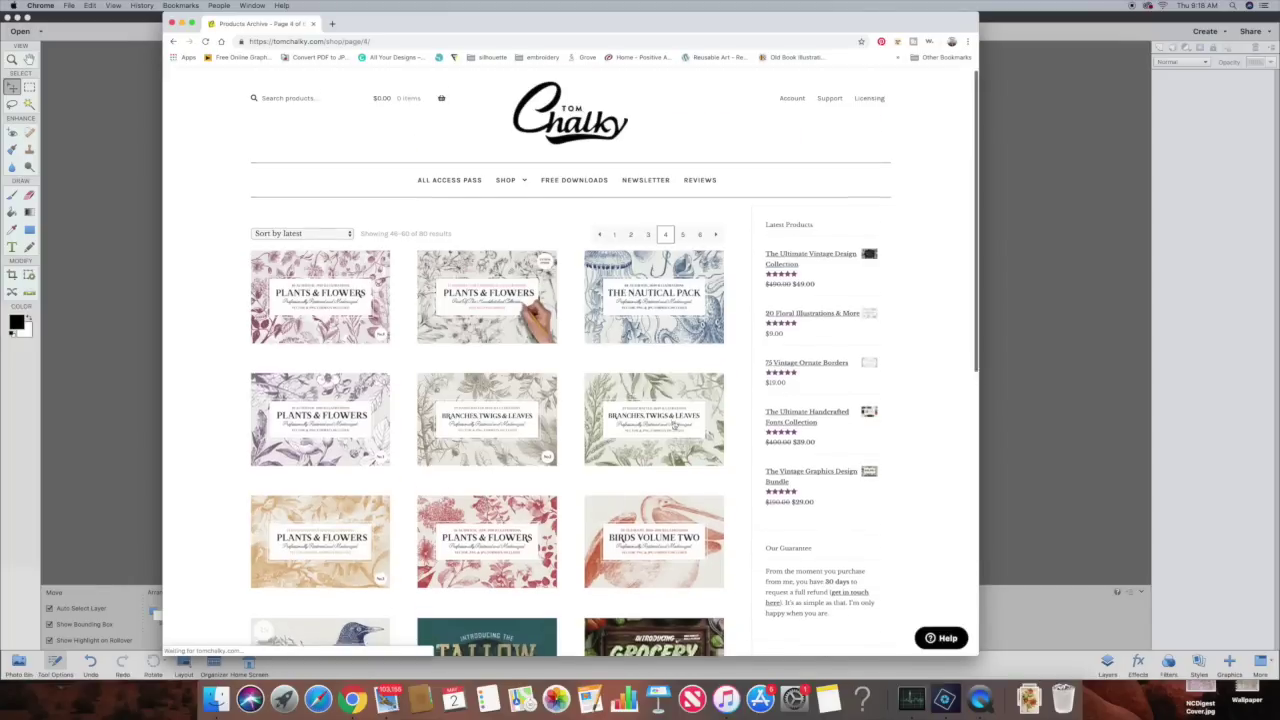
Continue to pages 5 and 6 and open The Ultimate Vintage Design Collection ($49).
{"action": "scroll", "coordinate": [675, 425], "scroll_direction": "down", "scroll_amount": 6}
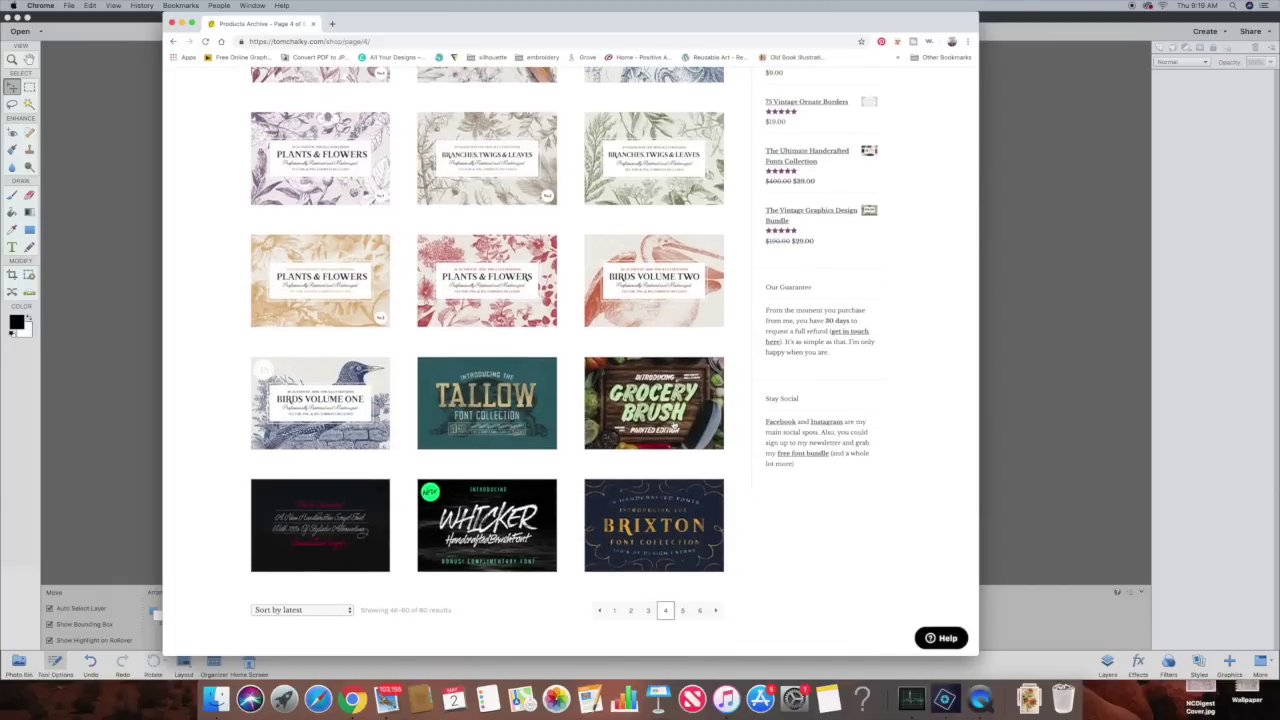
{"action": "scroll", "coordinate": [675, 425], "scroll_direction": "down", "scroll_amount": 1}
{"action": "left_click", "coordinate": [682, 578]}
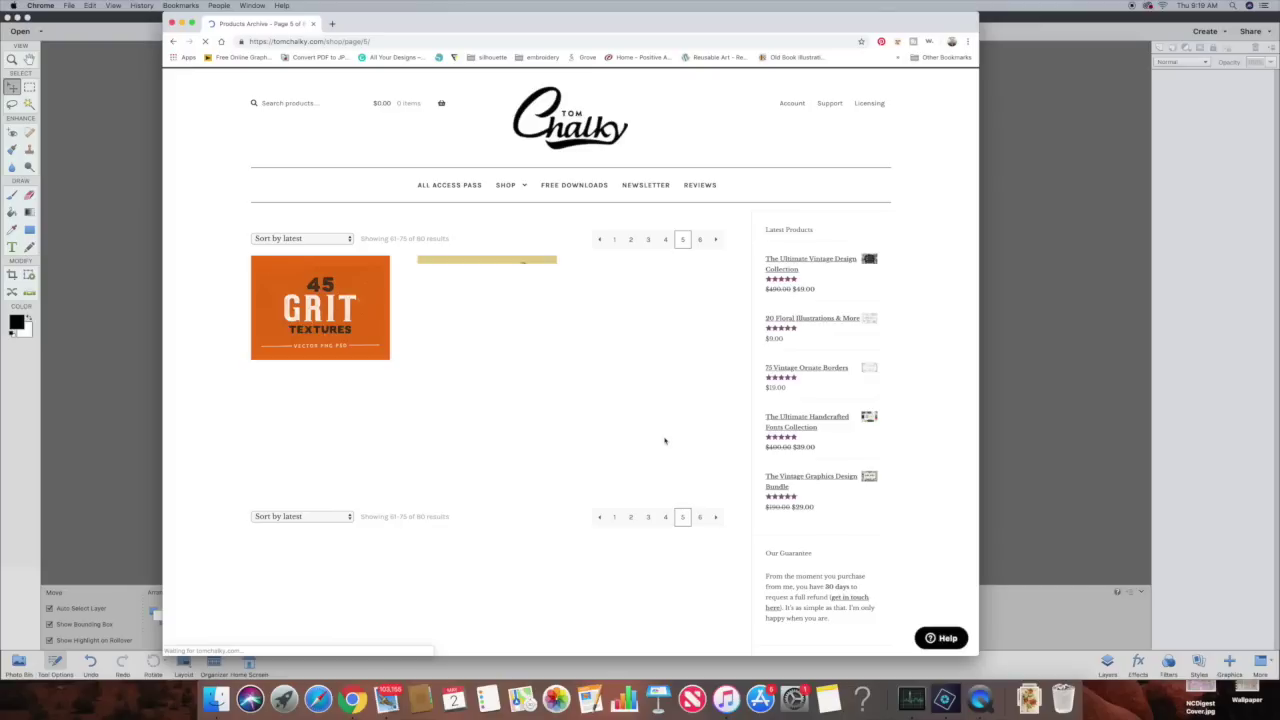
{"action": "scroll", "coordinate": [664, 440], "scroll_direction": "down", "scroll_amount": 6}
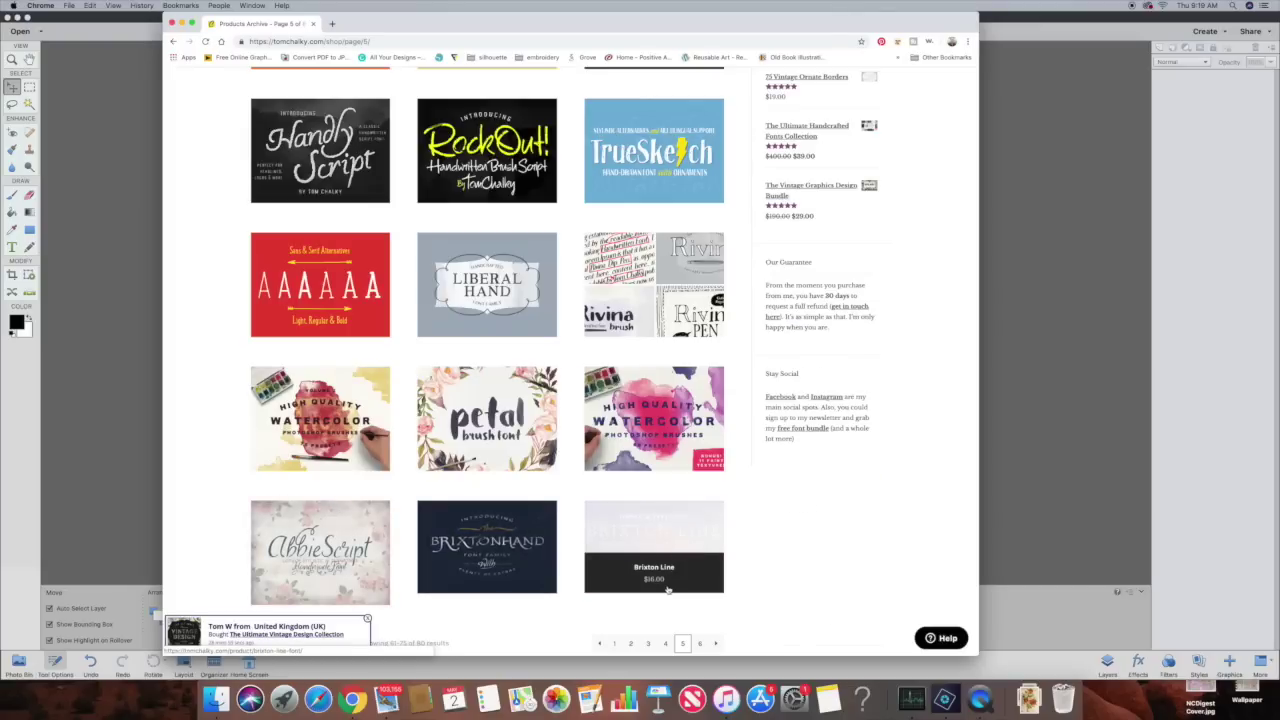
{"action": "left_click", "coordinate": [699, 643]}
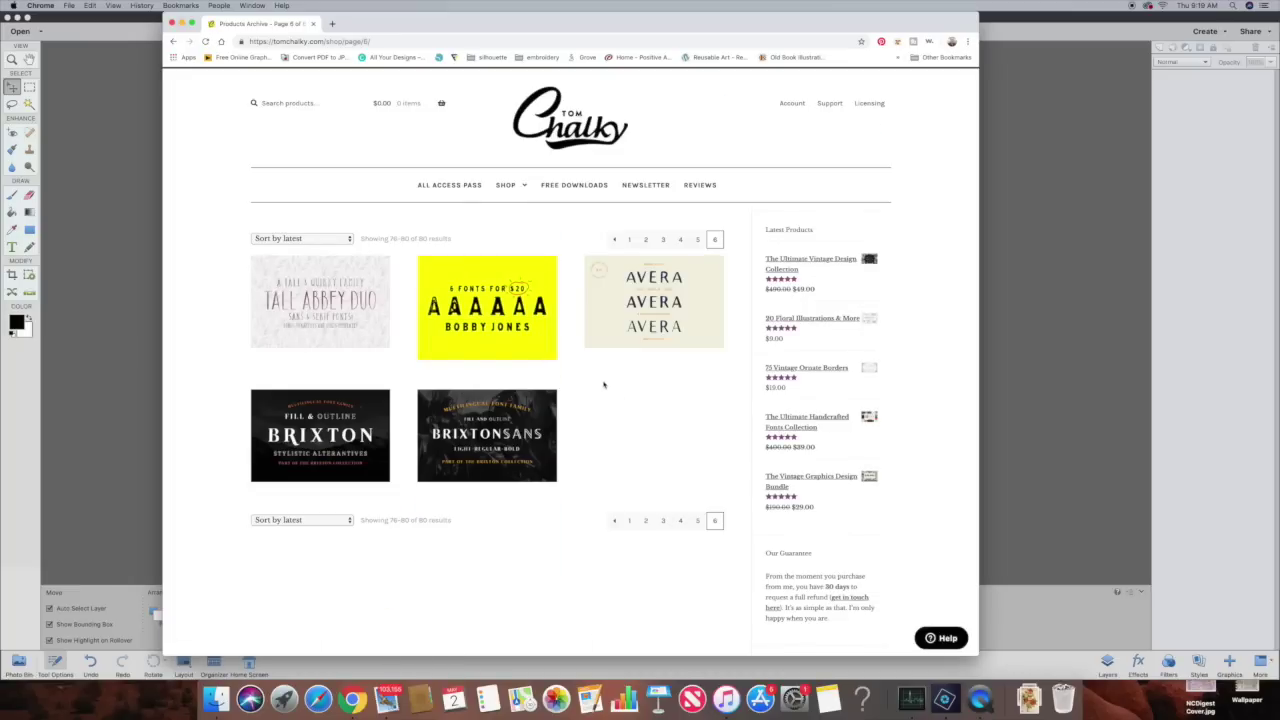
{"action": "left_click", "coordinate": [838, 260]}
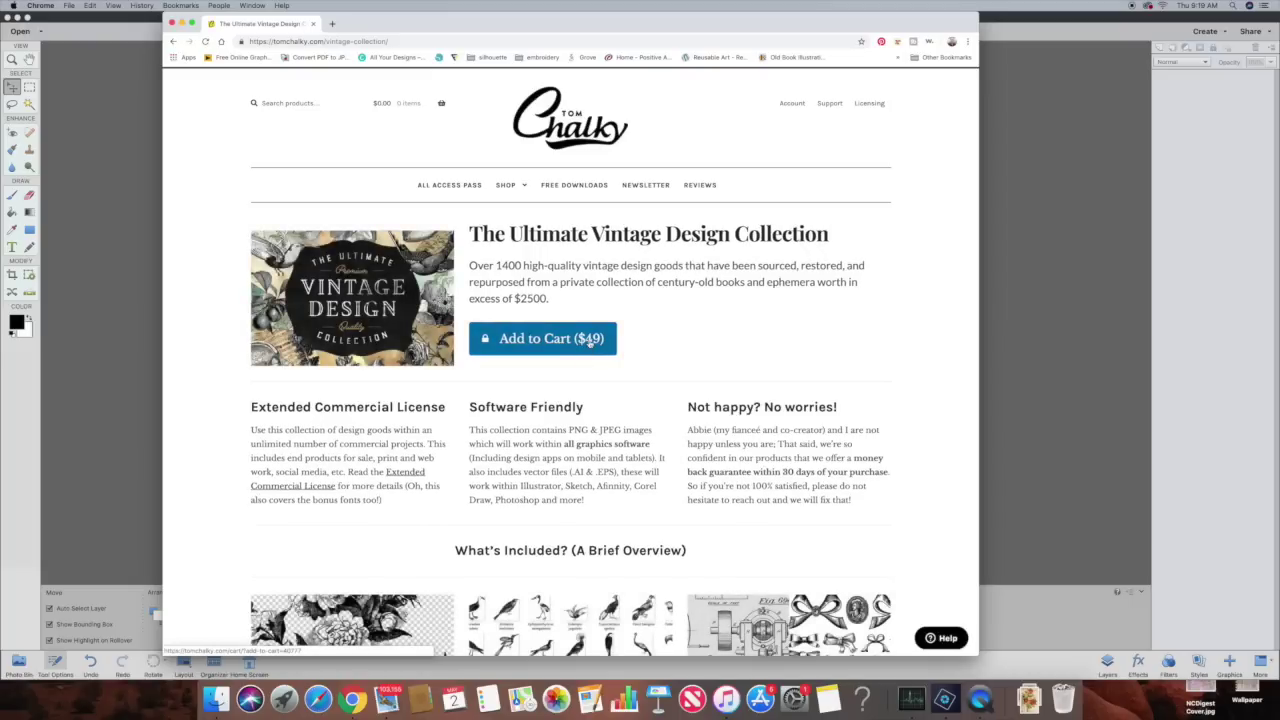
{"action": "left_click", "coordinate": [606, 336]}
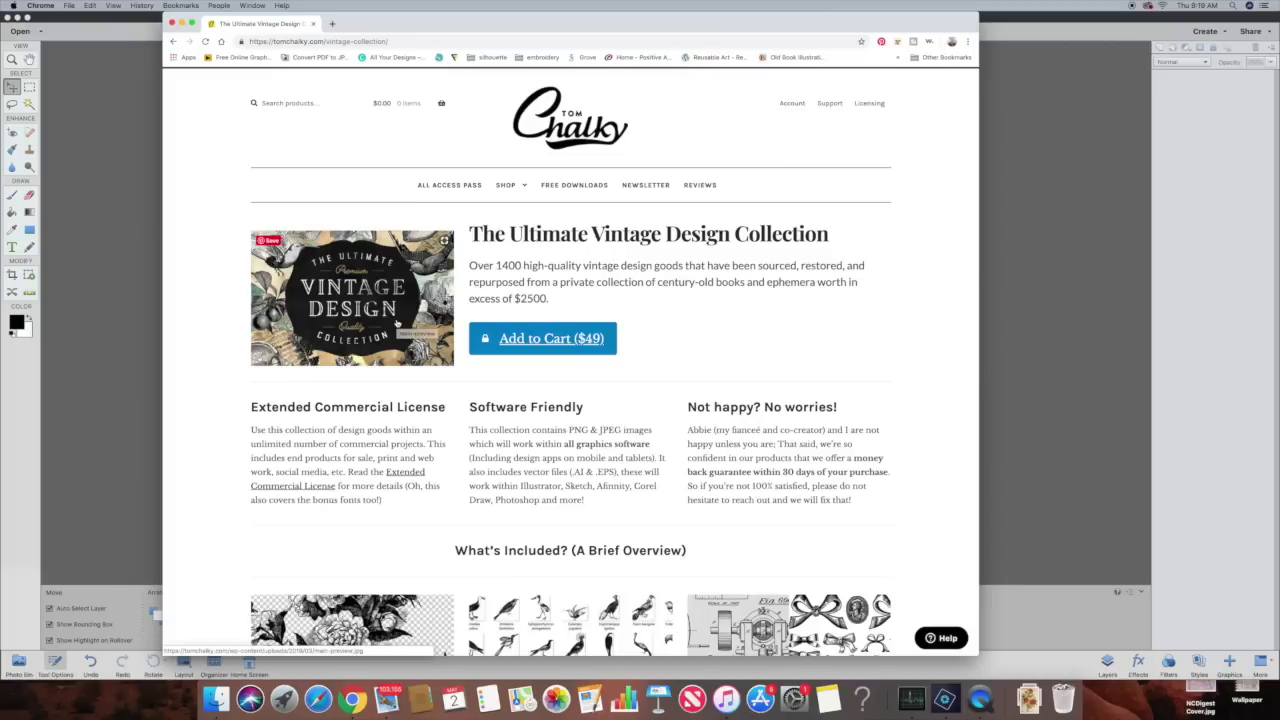
{"action": "scroll", "coordinate": [396, 322], "scroll_direction": "down", "scroll_amount": 1}
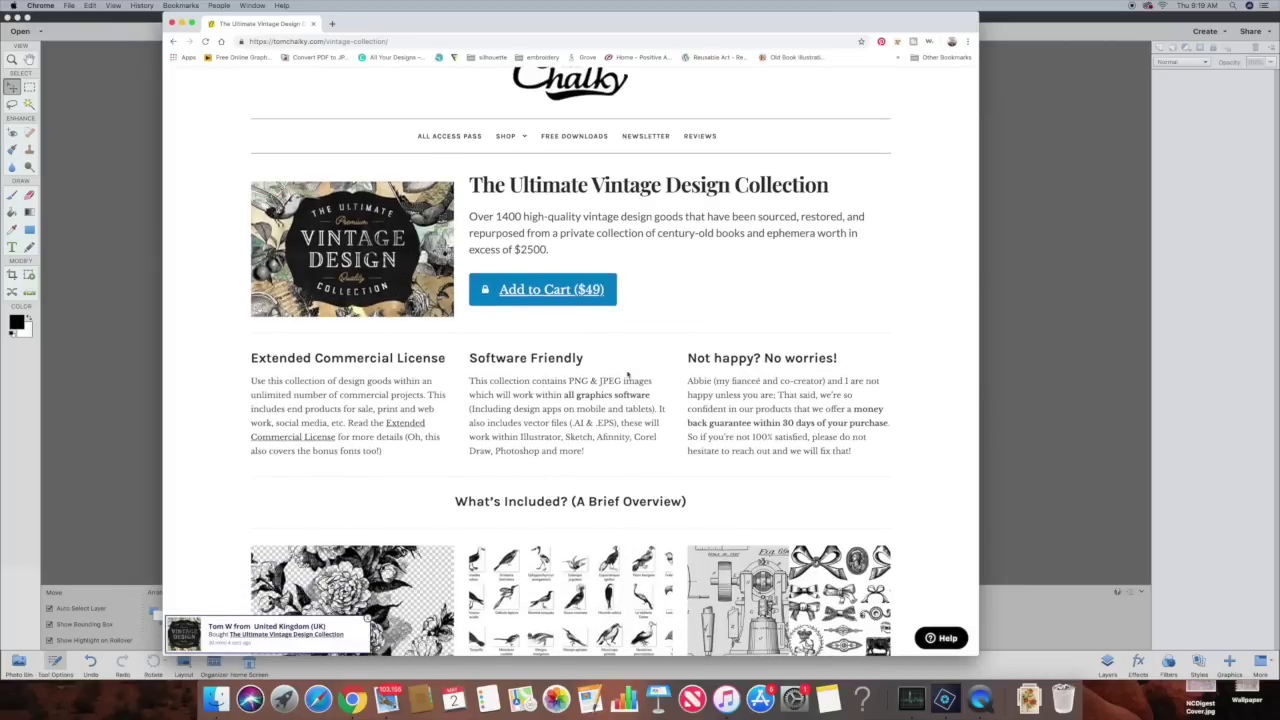
{"action": "scroll", "coordinate": [745, 378], "scroll_direction": "down", "scroll_amount": 1}
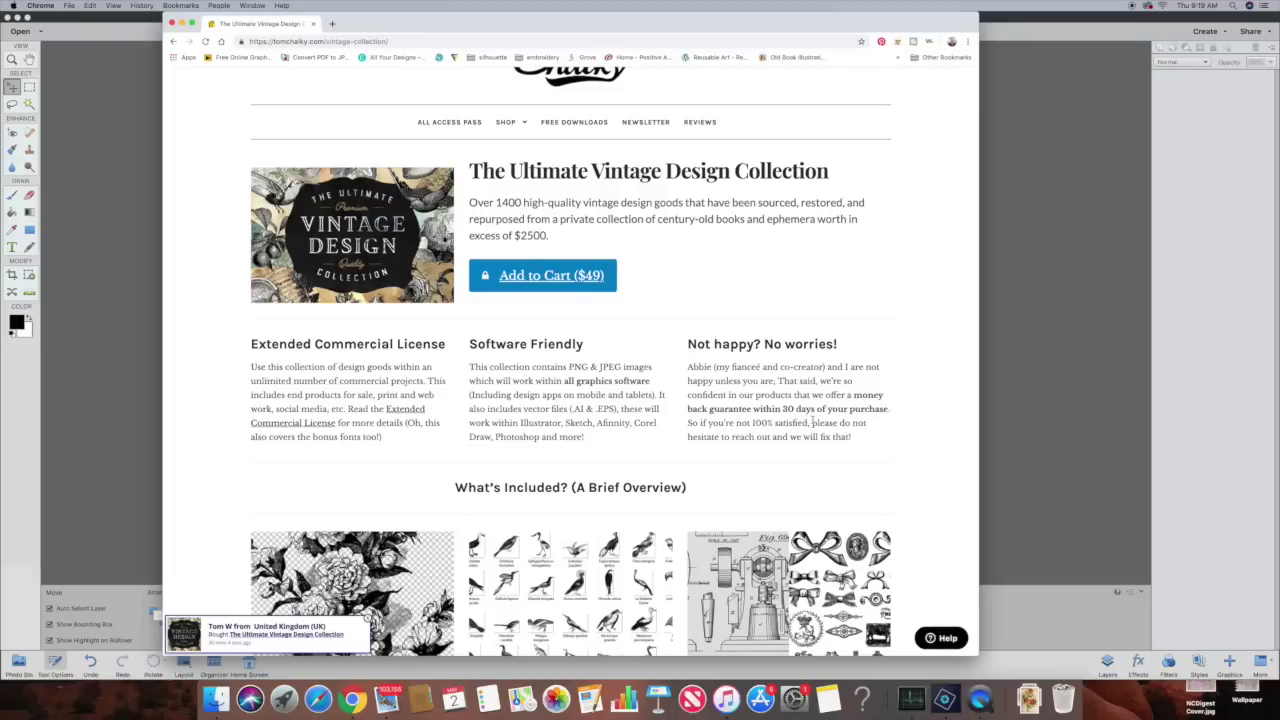
{"action": "scroll", "coordinate": [811, 423], "scroll_direction": "down", "scroll_amount": 3}
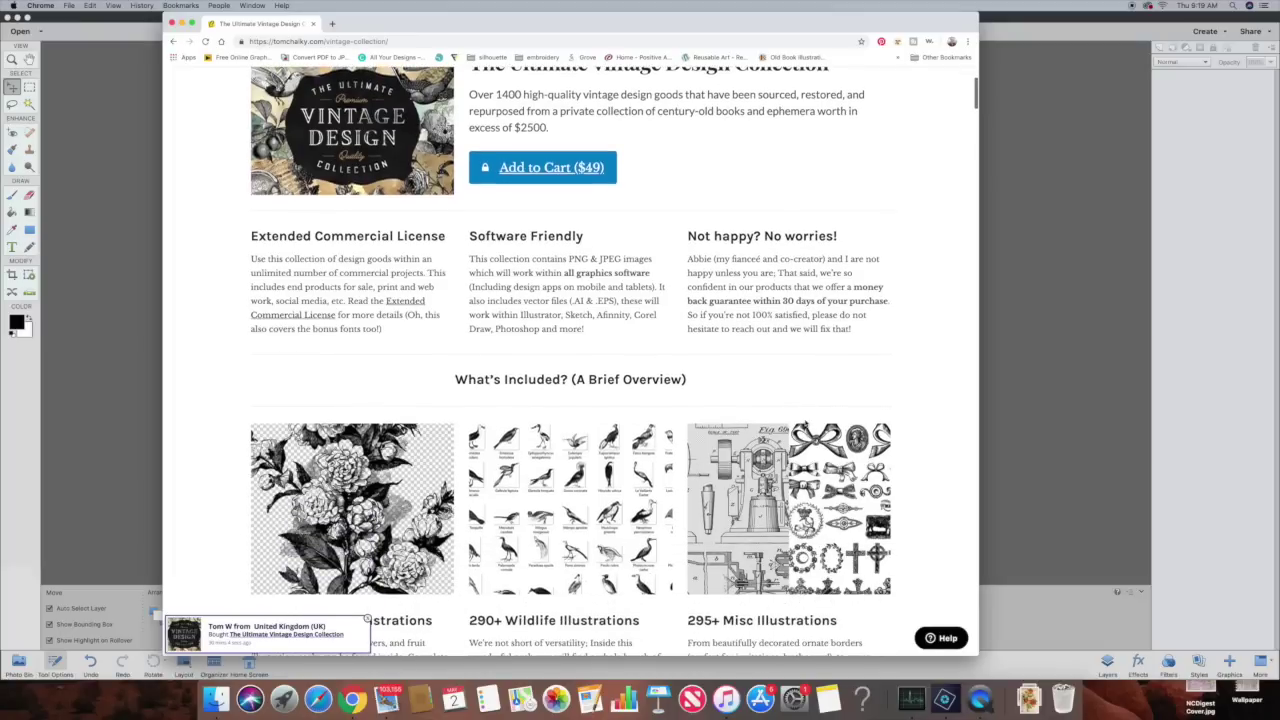
{"action": "scroll", "coordinate": [811, 423], "scroll_direction": "down", "scroll_amount": 3}
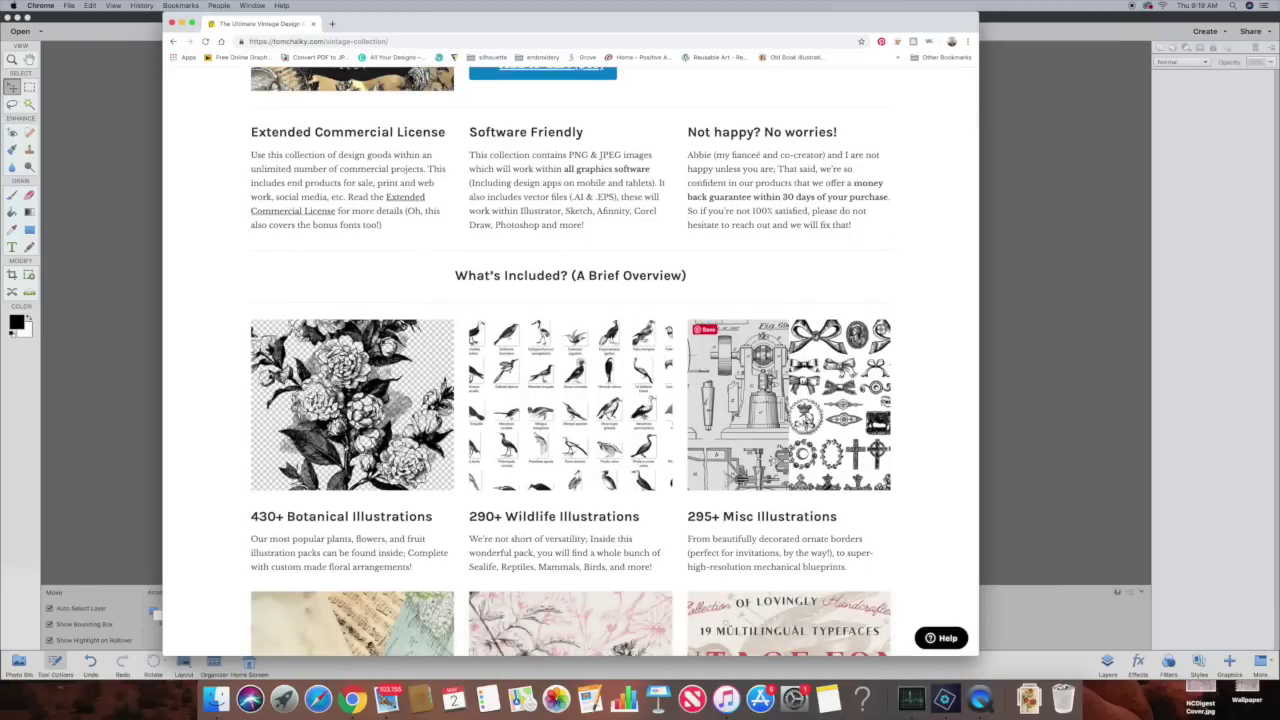
{"action": "scroll", "coordinate": [806, 421], "scroll_direction": "down", "scroll_amount": 2}
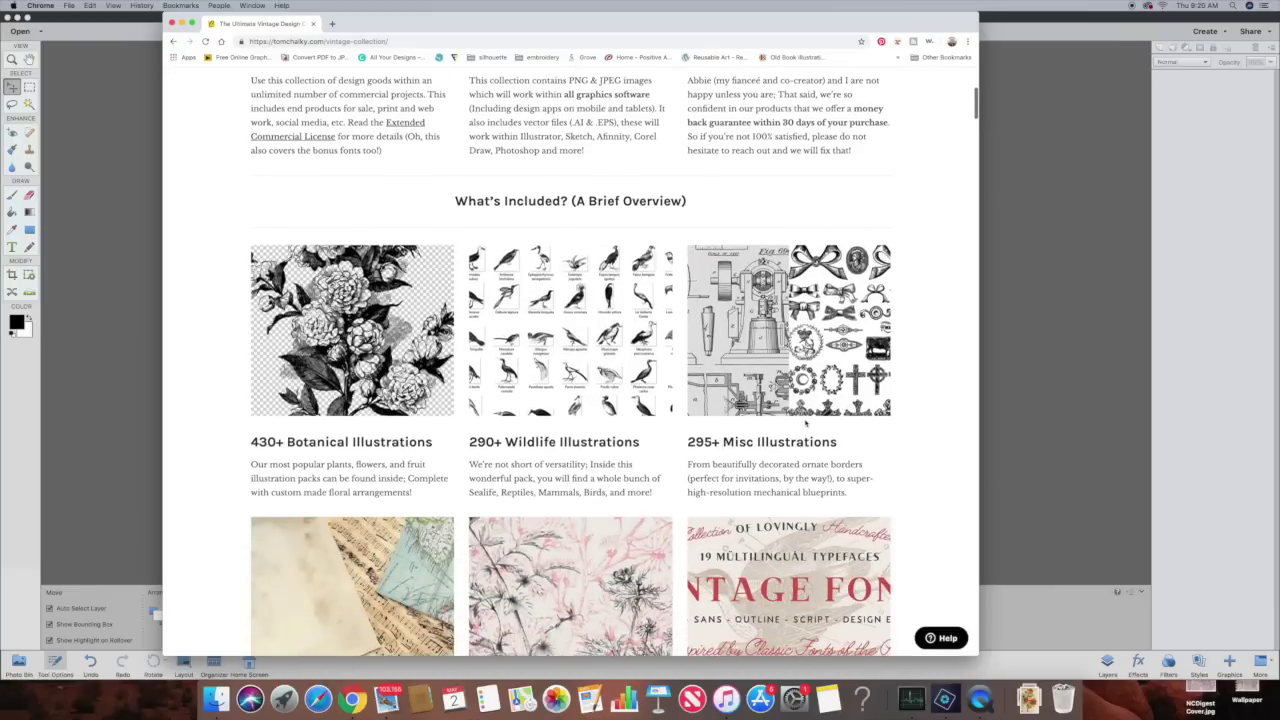
{"action": "scroll", "coordinate": [805, 423], "scroll_direction": "down", "scroll_amount": 3}
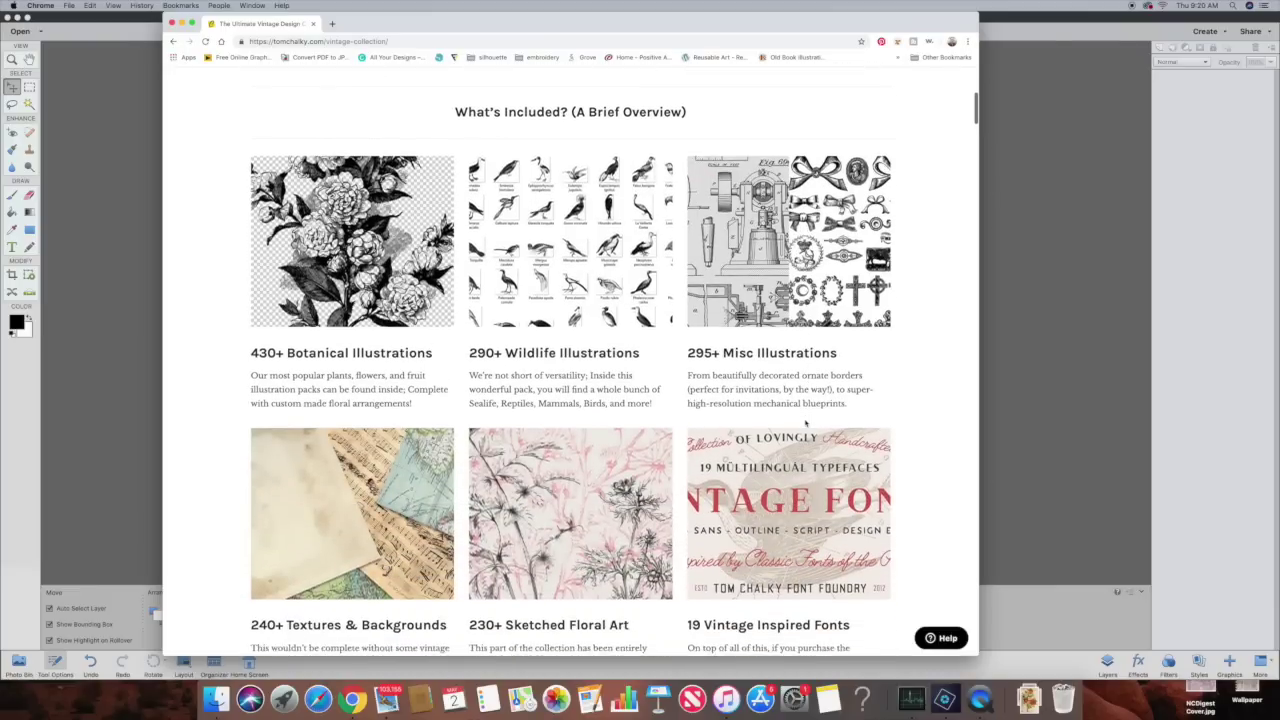
{"action": "scroll", "coordinate": [805, 423], "scroll_direction": "down", "scroll_amount": 5}
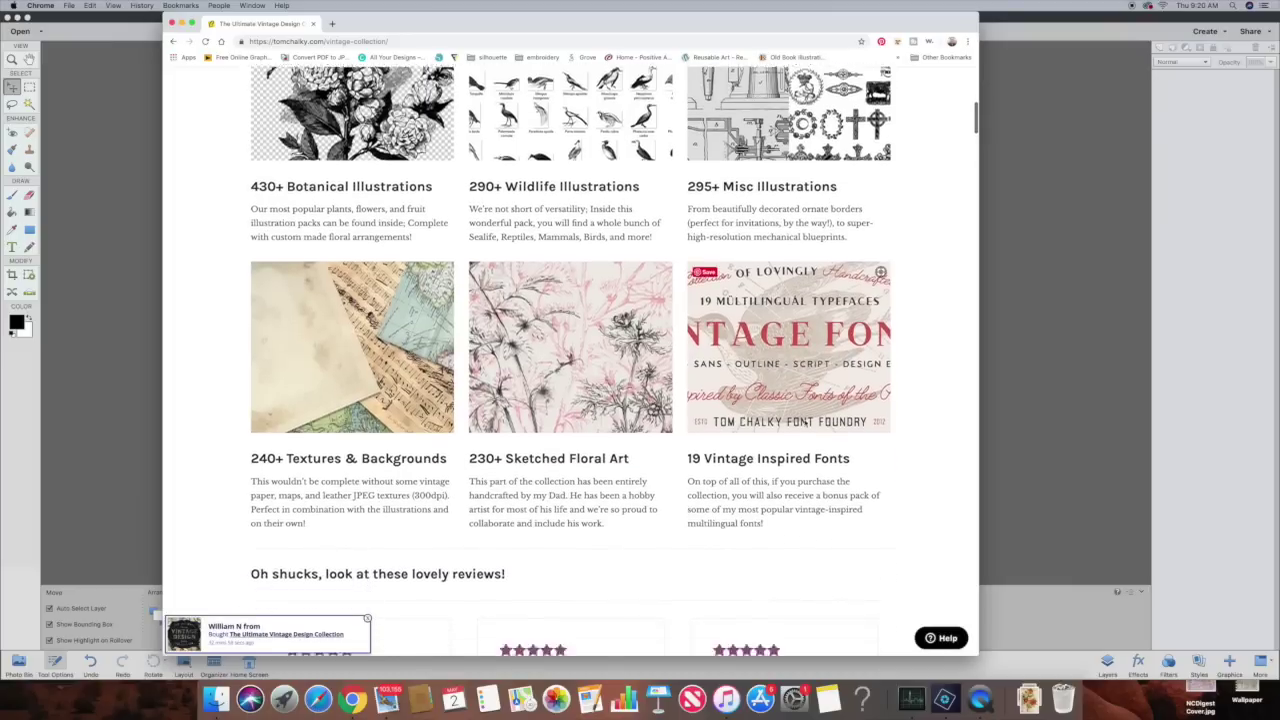
{"action": "scroll", "coordinate": [805, 423], "scroll_direction": "up", "scroll_amount": 10}
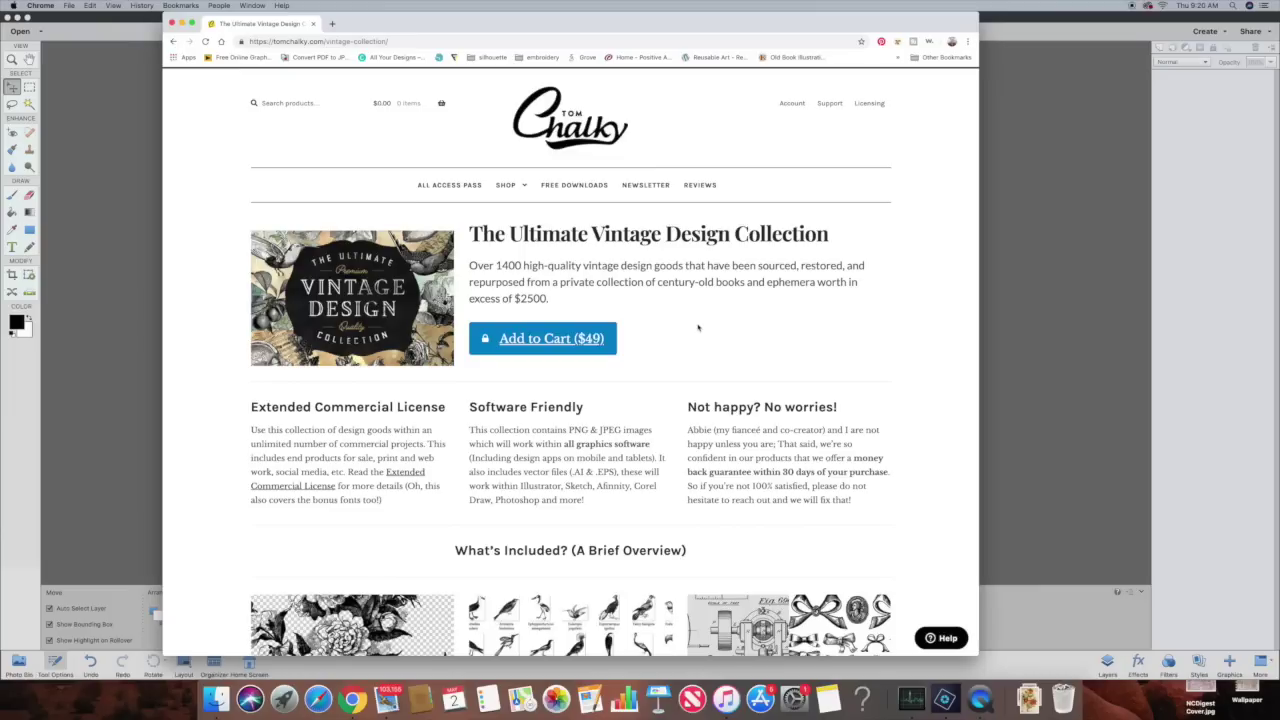
{"action": "scroll", "coordinate": [698, 327], "scroll_direction": "down", "scroll_amount": 10}
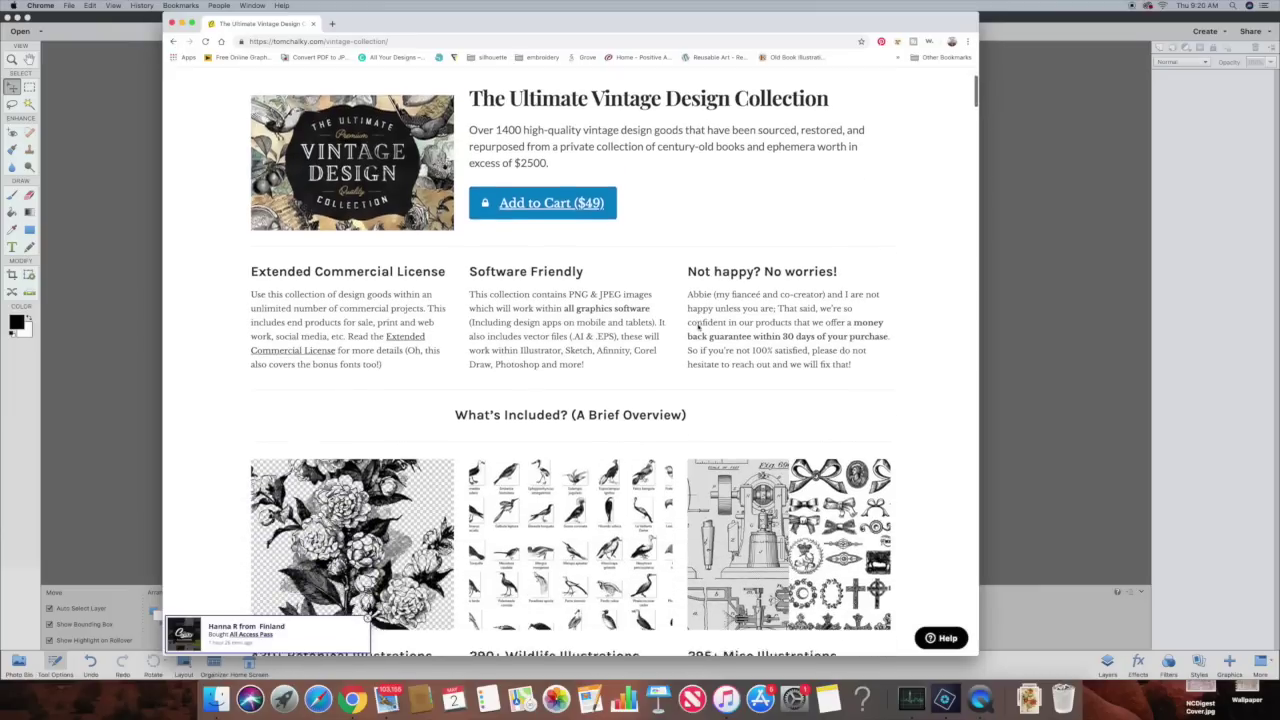
{"action": "scroll", "coordinate": [698, 327], "scroll_direction": "down", "scroll_amount": 15}
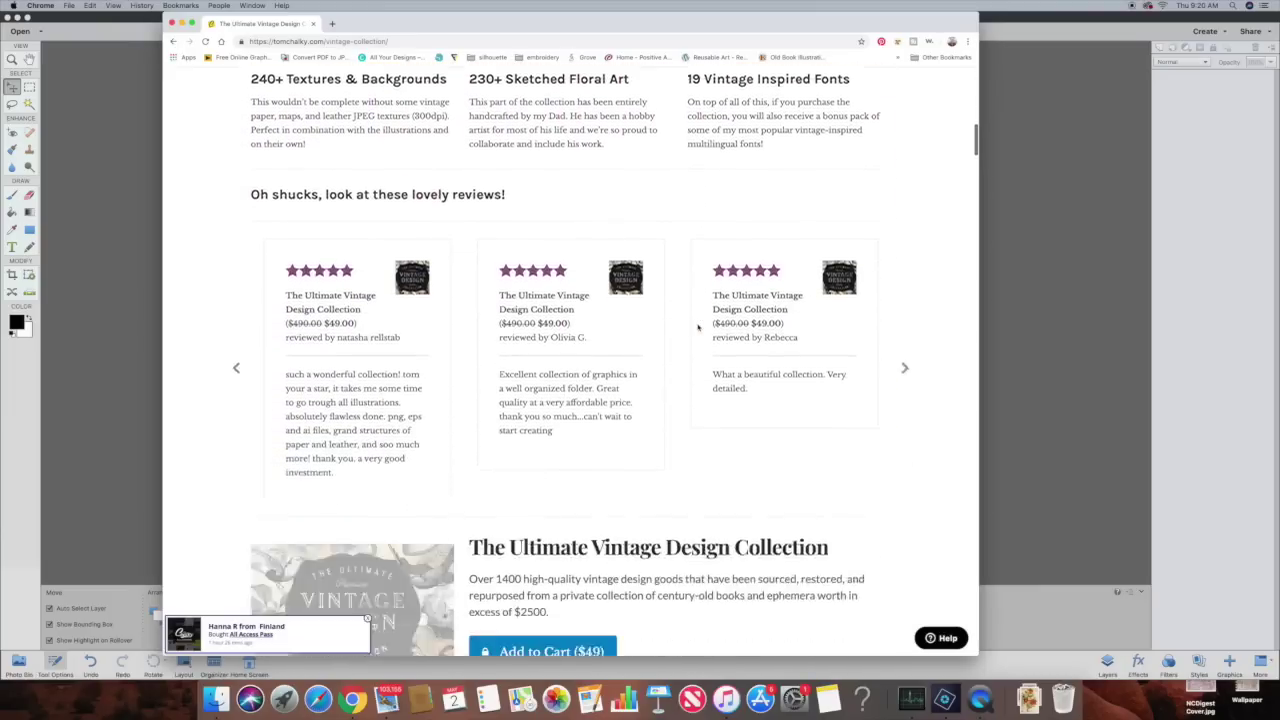
{"action": "scroll", "coordinate": [698, 327], "scroll_direction": "down", "scroll_amount": 7}
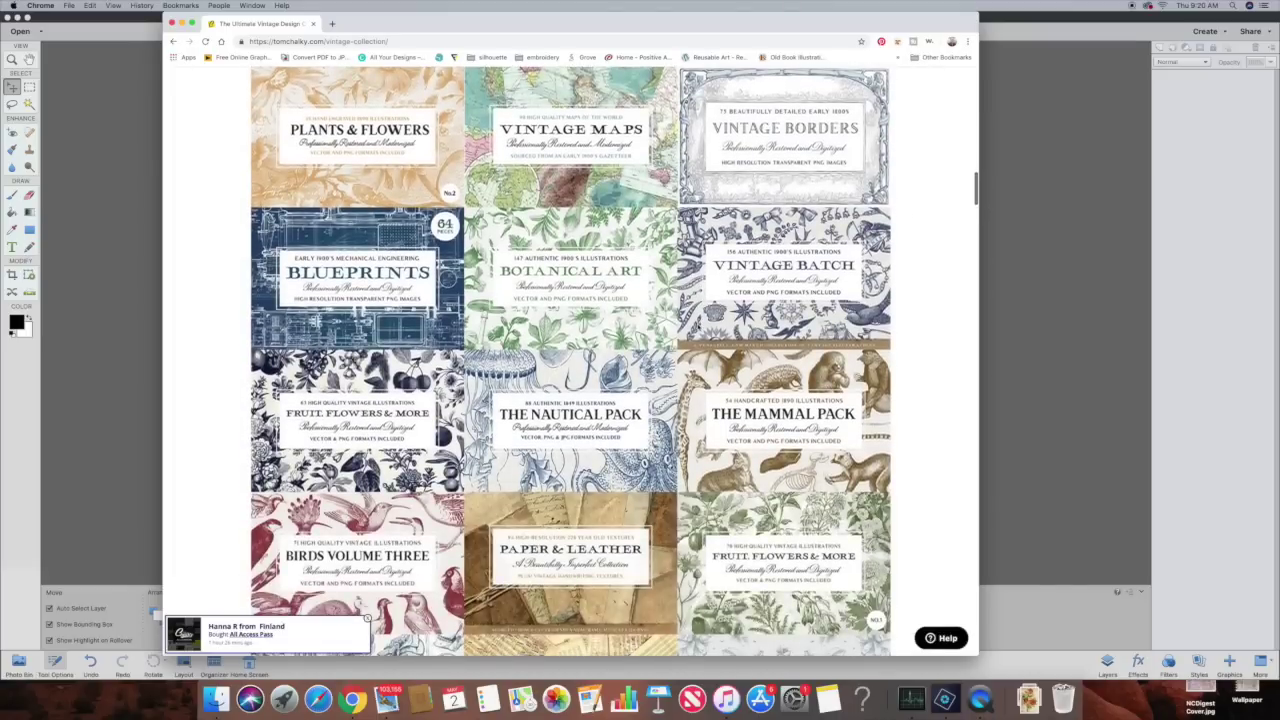
{"action": "scroll", "coordinate": [698, 327], "scroll_direction": "down", "scroll_amount": 7}
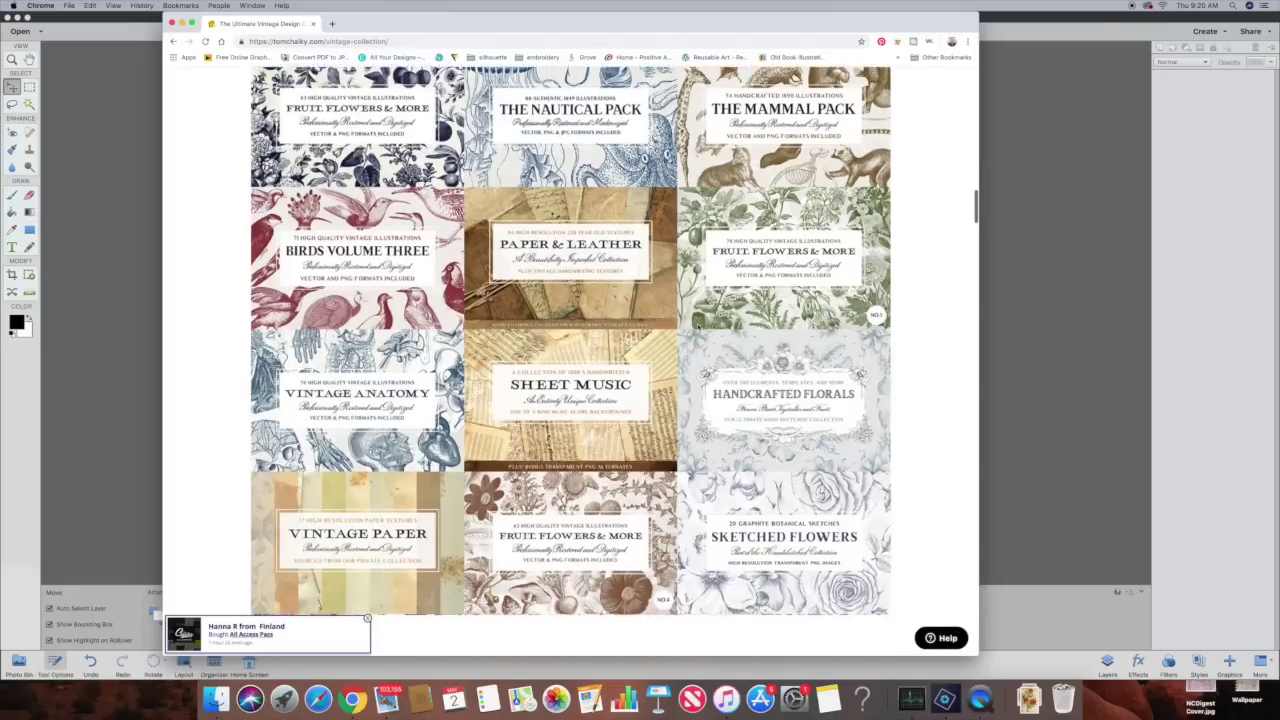
{"action": "scroll", "coordinate": [698, 327], "scroll_direction": "up", "scroll_amount": 12}
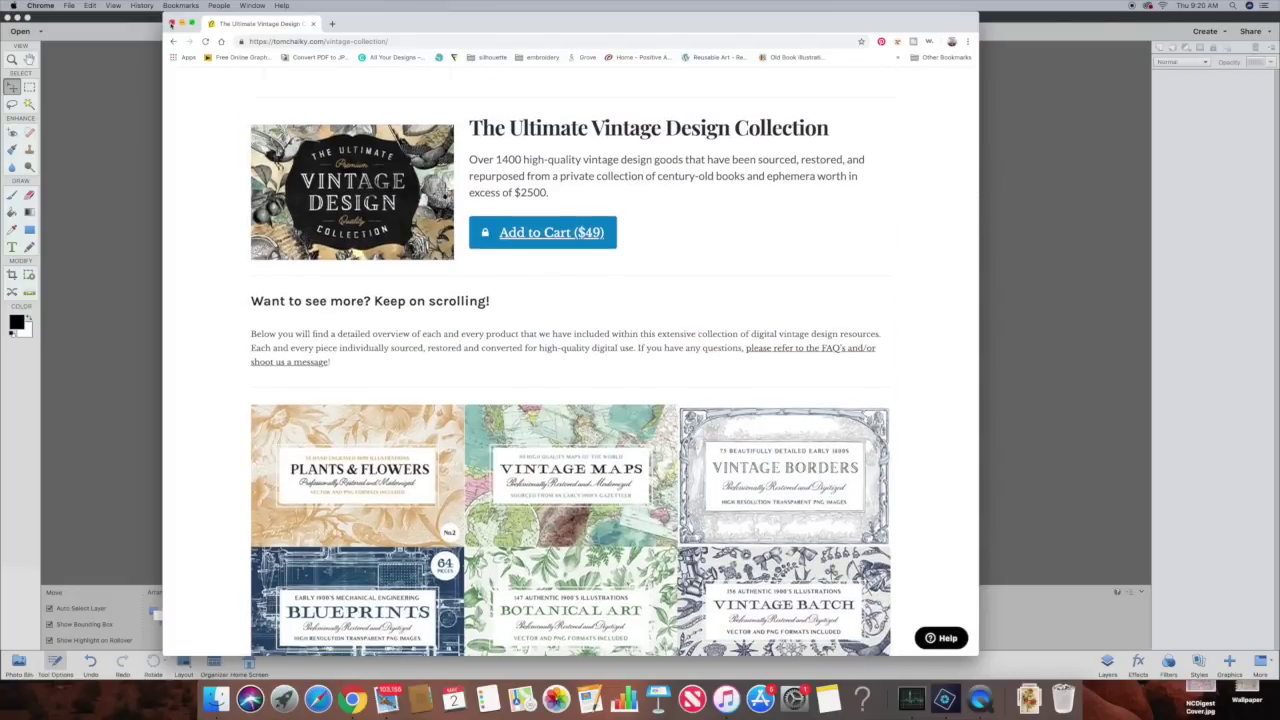
Close Chrome and return to the empty Photoshop Elements Expert workspace.
{"action": "left_click", "coordinate": [171, 22]}
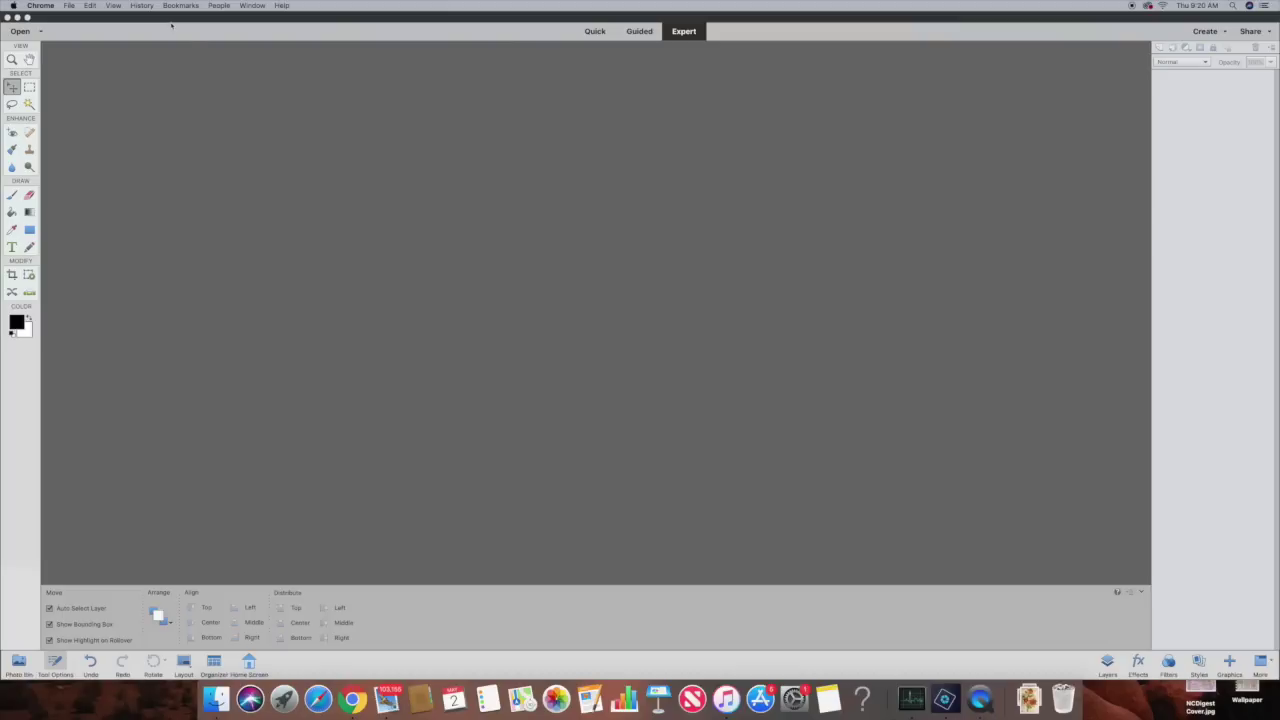
{"action": "left_click", "coordinate": [69, 6]}
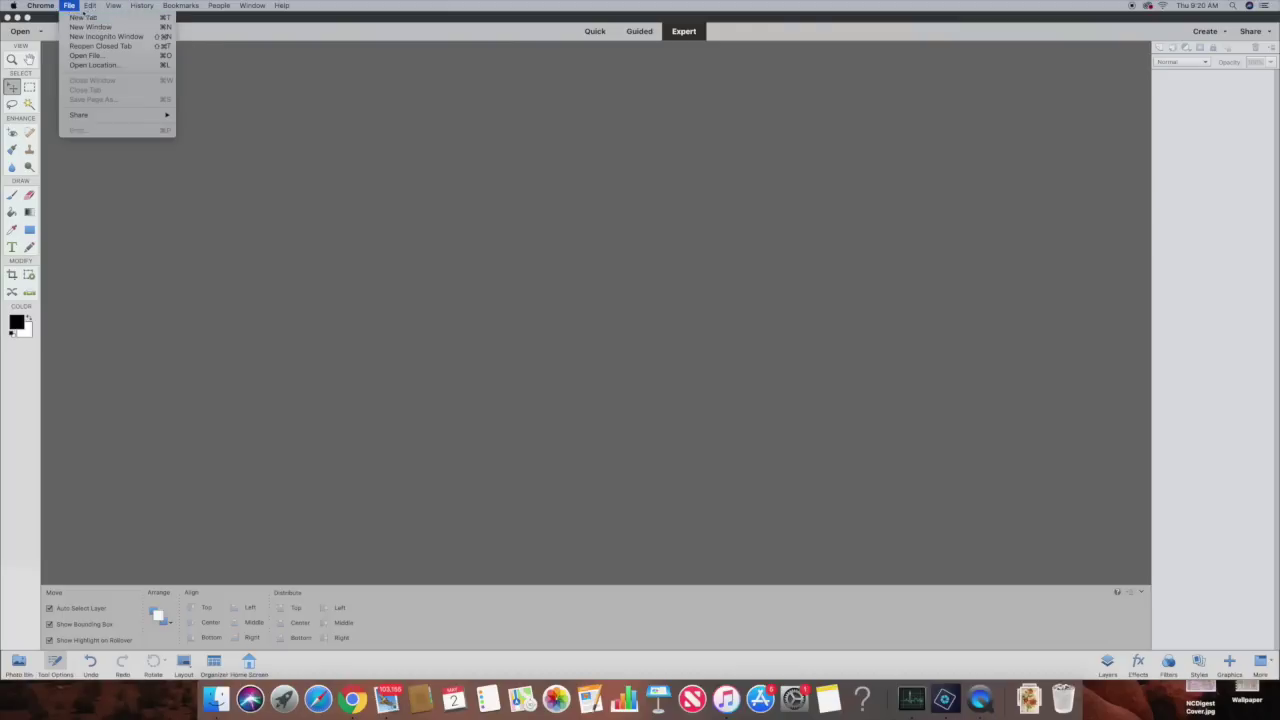
{"action": "mouse_move", "coordinate": [116, 8]}
{"action": "mouse_move", "coordinate": [66, 7]}
{"action": "left_click", "coordinate": [285, 40]}
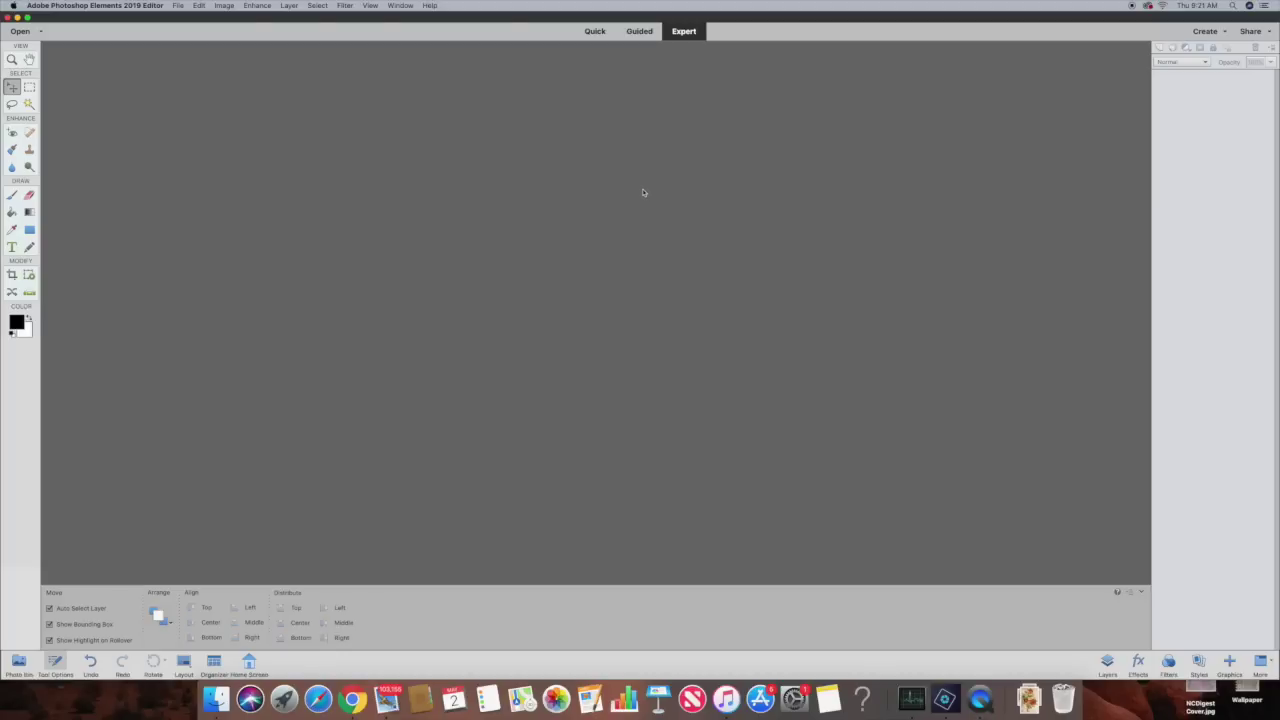
Create a white 11 × 8.5 inch blank file at 300 pixels/inch.
{"action": "left_click", "coordinate": [179, 6]}
{"action": "mouse_move", "coordinate": [186, 19]}
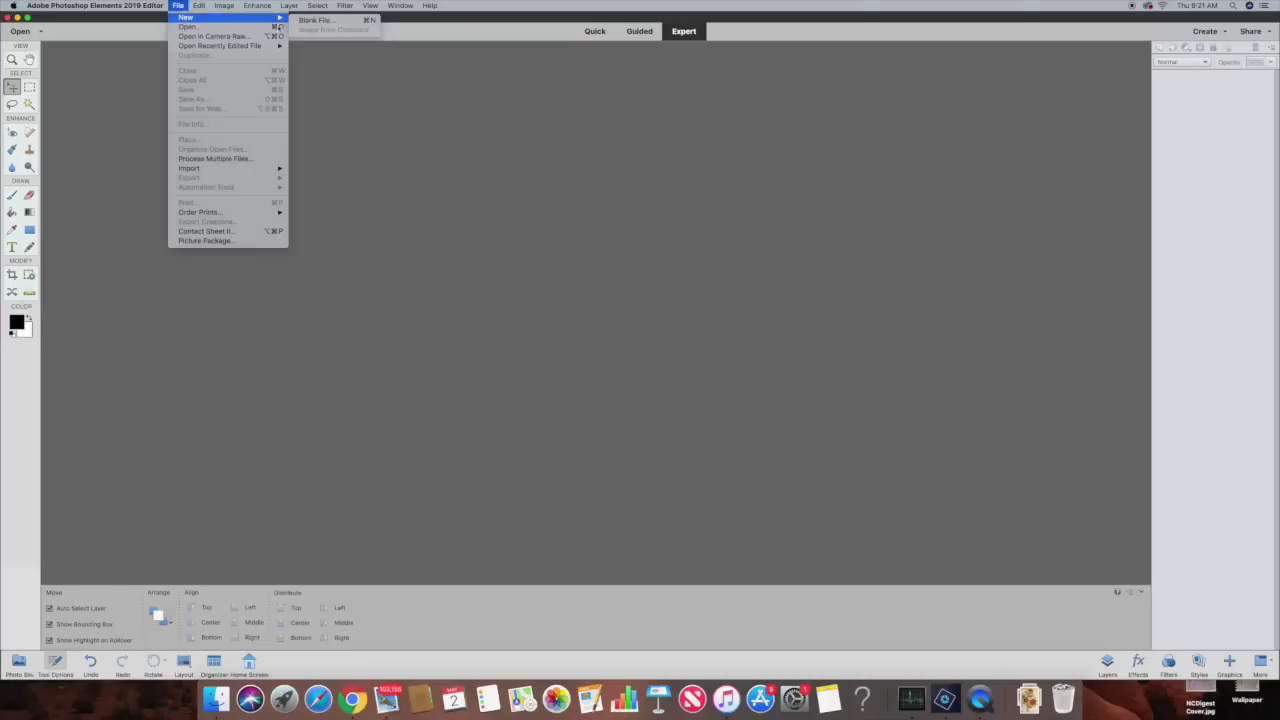
{"action": "left_click", "coordinate": [302, 20]}
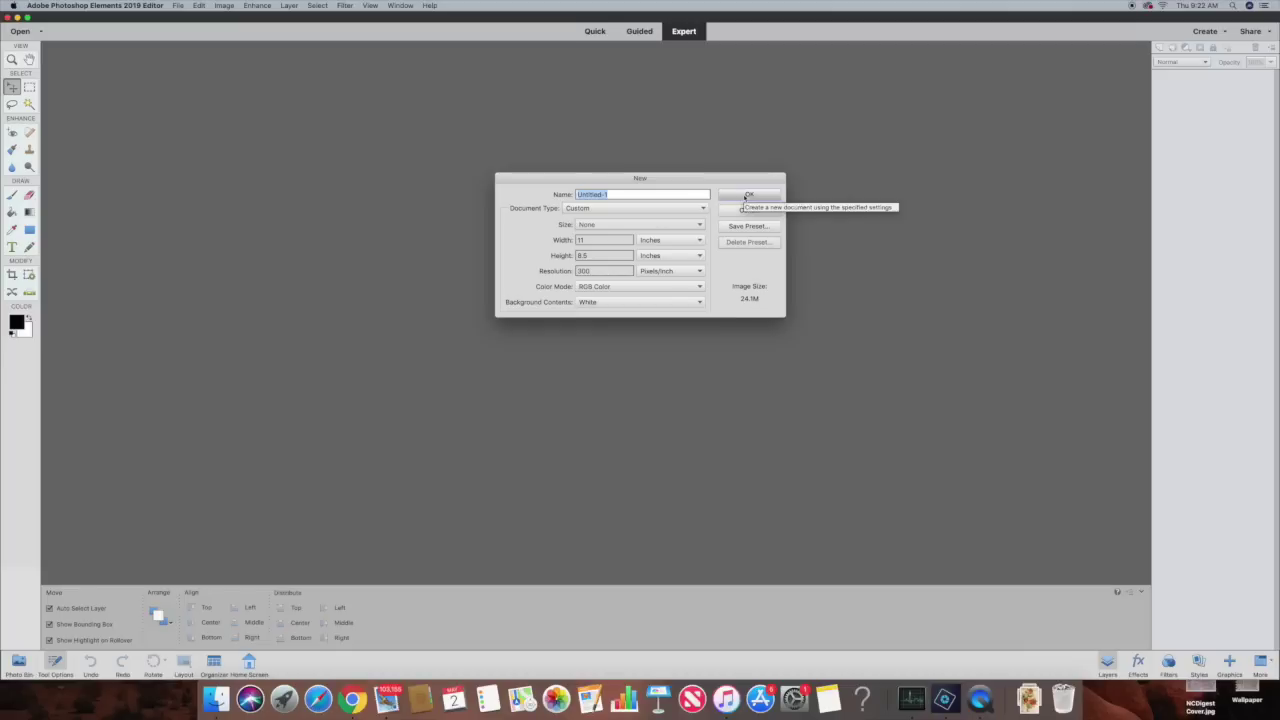
{"action": "left_click", "coordinate": [748, 195]}
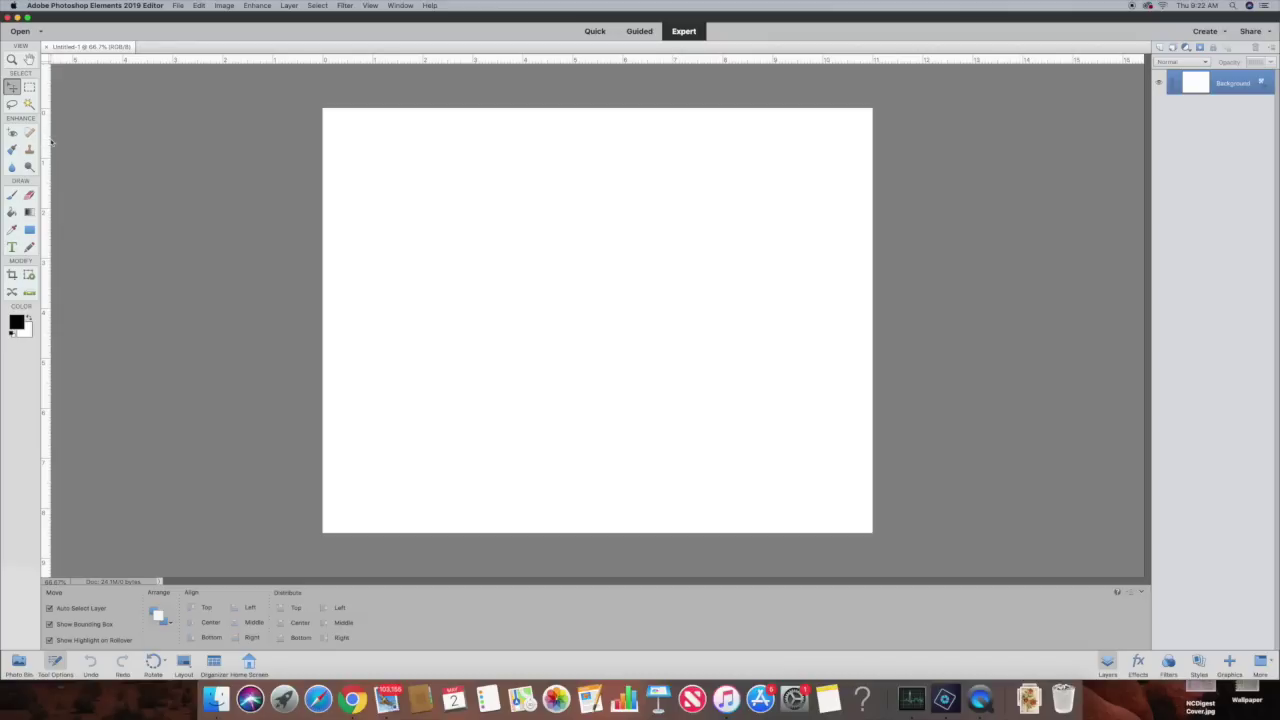
Place a vertical guide from the left ruler at the page centre, 5.5 in.
{"action": "left_click_drag", "start_coordinate": [50, 143], "coordinate": [597, 163]}
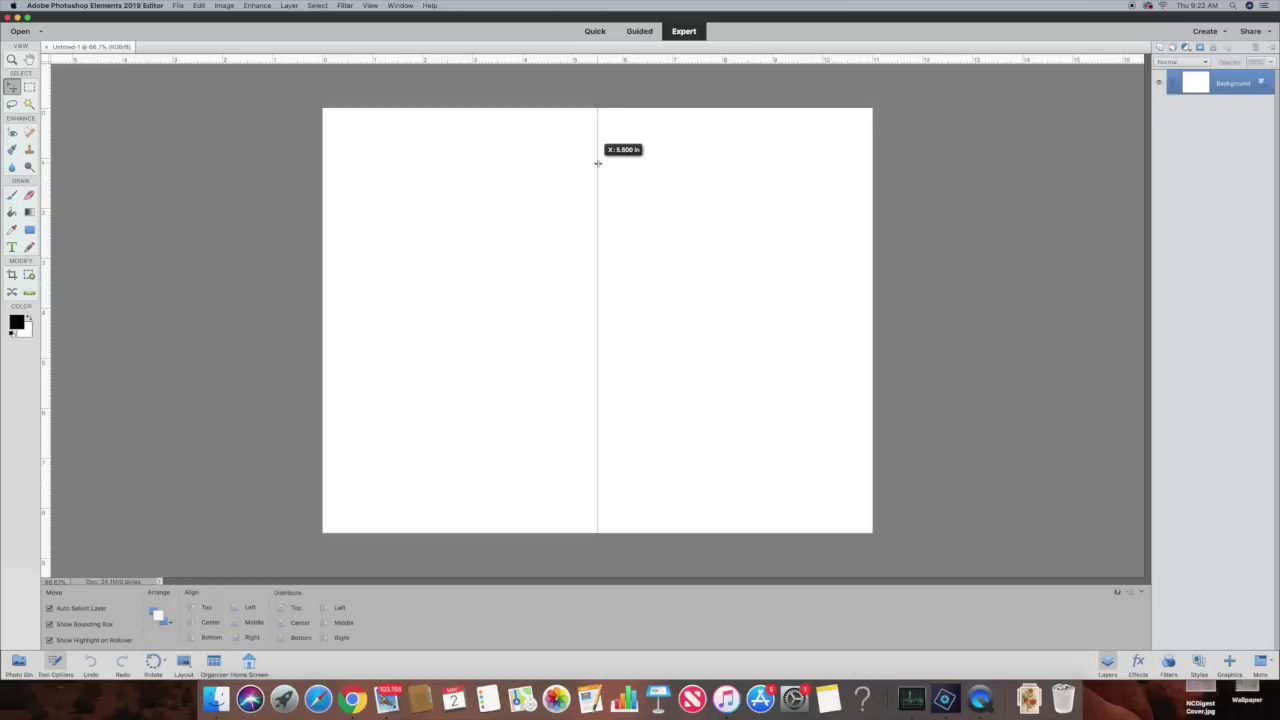
{"action": "left_click_drag", "start_coordinate": [597, 163], "coordinate": [597, 163]}
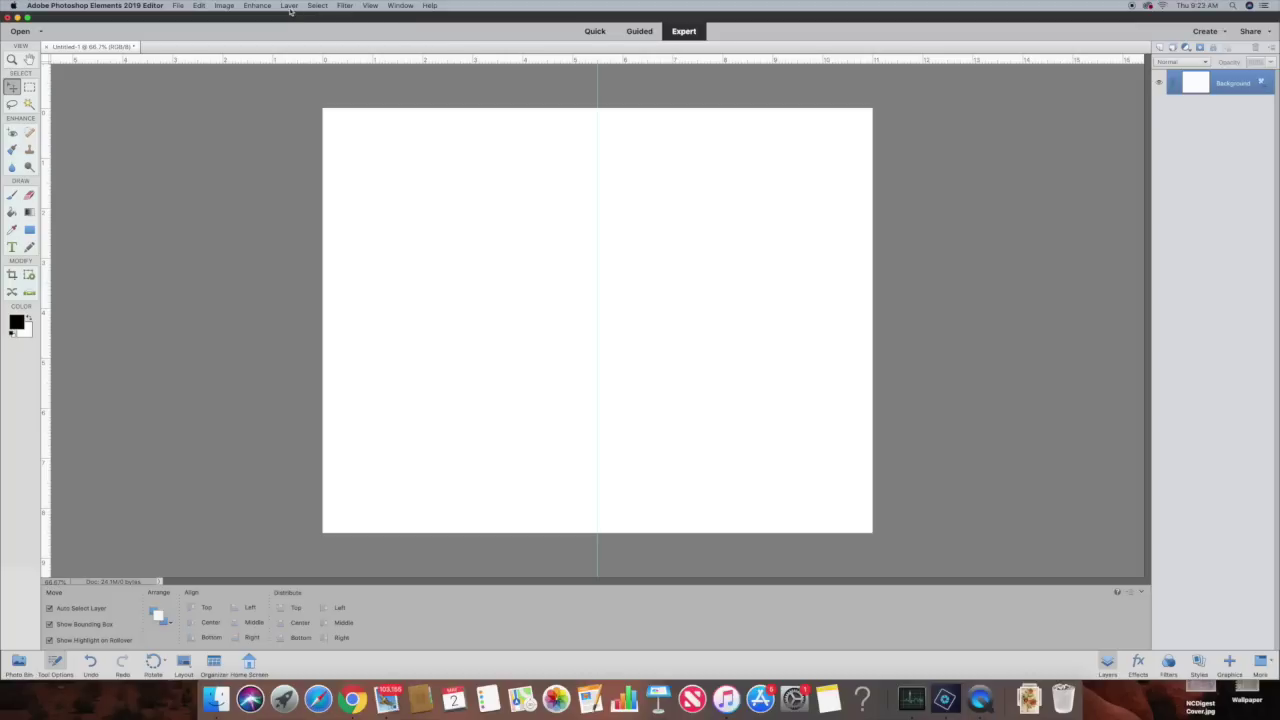
Open OldPaper35.jpg from the Tom Chalky > Vintage Paper Pack 1 folder.
{"action": "left_click", "coordinate": [19, 32]}
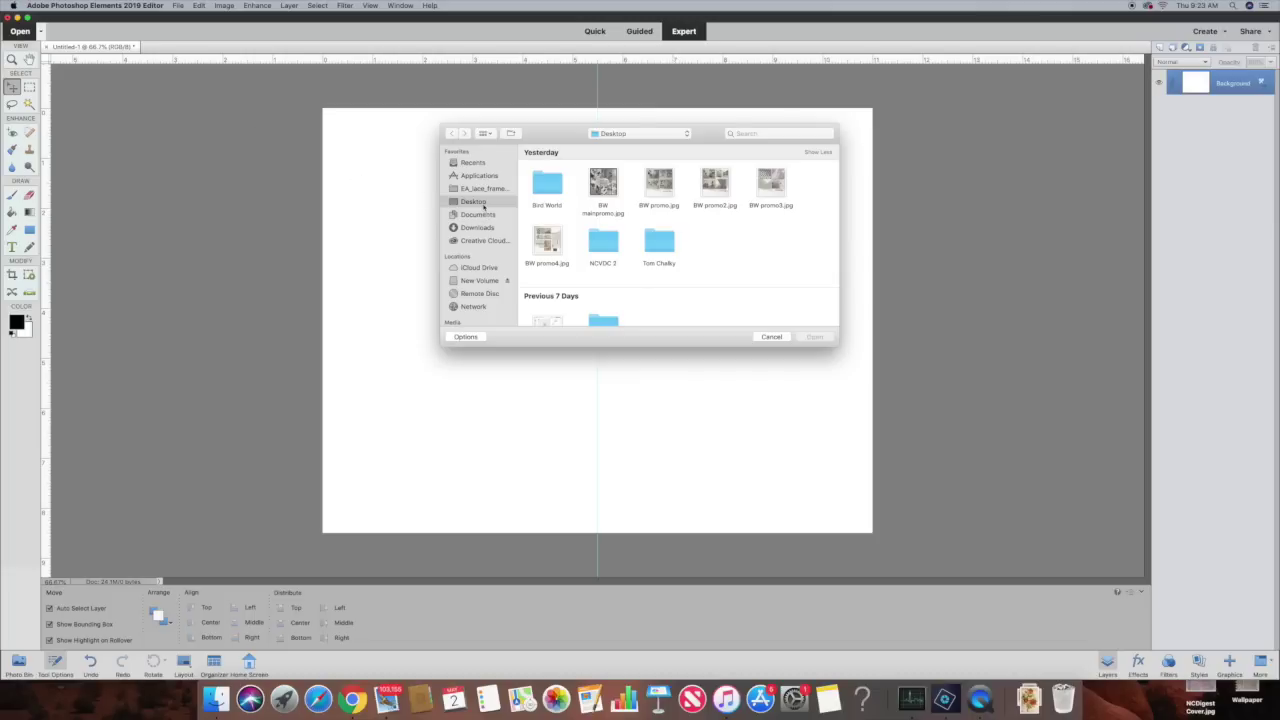
{"action": "scroll", "coordinate": [661, 259], "scroll_direction": "down", "scroll_amount": 3}
{"action": "scroll", "coordinate": [673, 196], "scroll_direction": "up", "scroll_amount": 1}
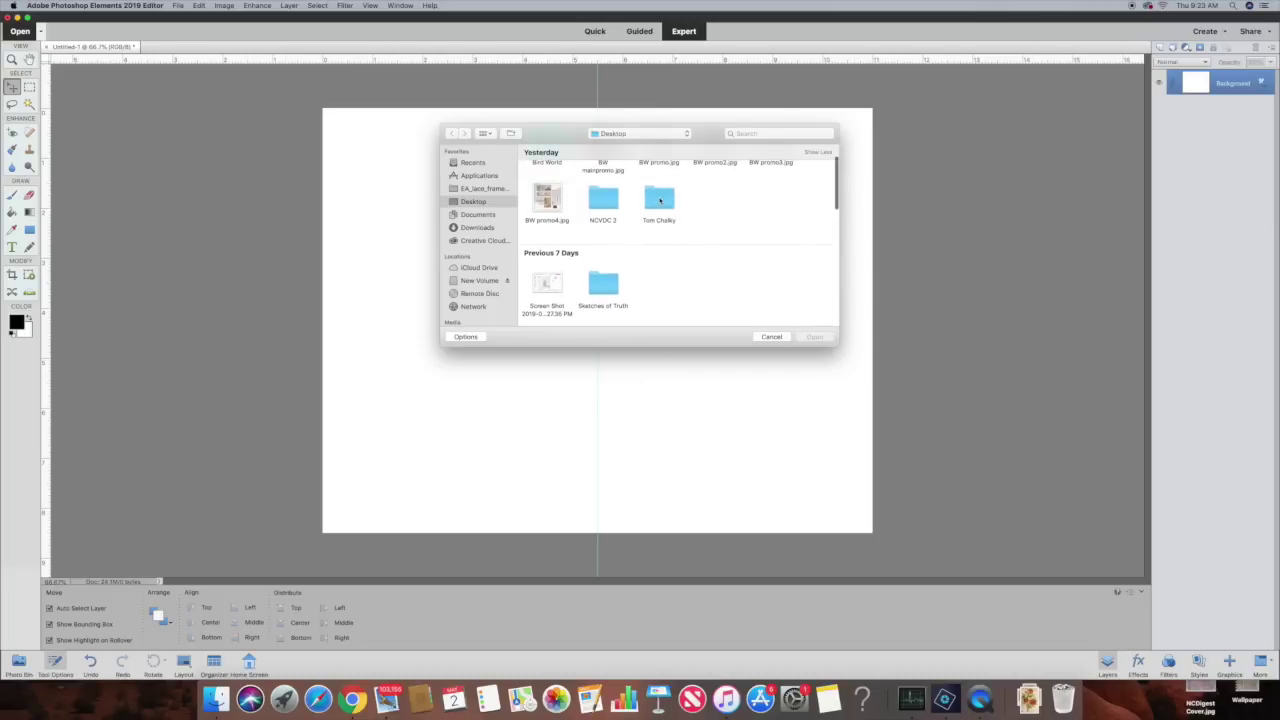
{"action": "double_click", "coordinate": [659, 200]}
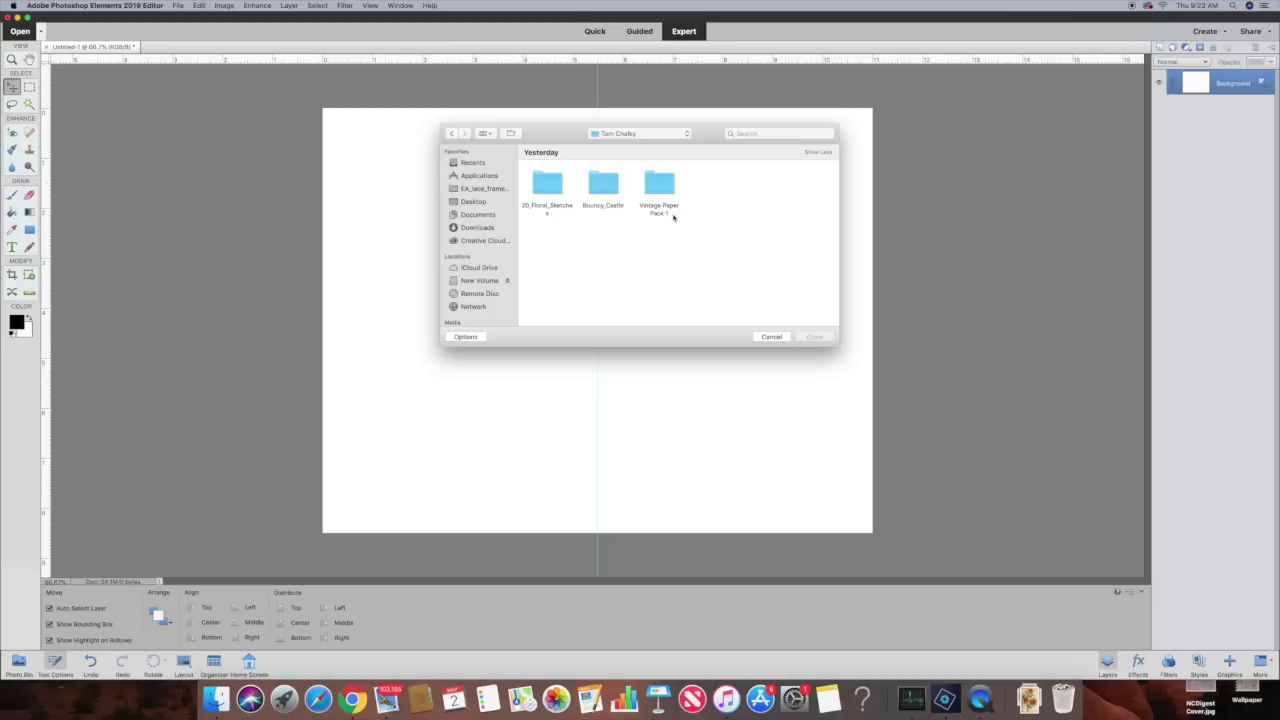
{"action": "double_click", "coordinate": [670, 190]}
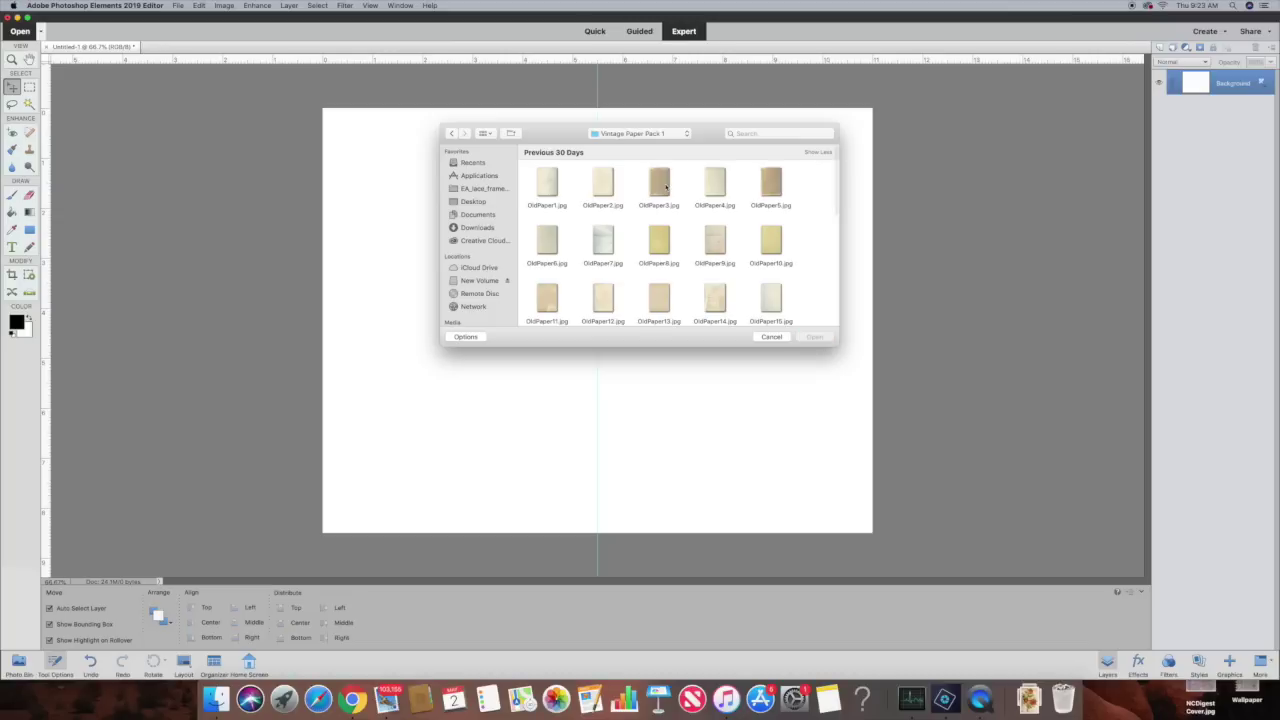
{"action": "scroll", "coordinate": [823, 258], "scroll_direction": "down", "scroll_amount": 5}
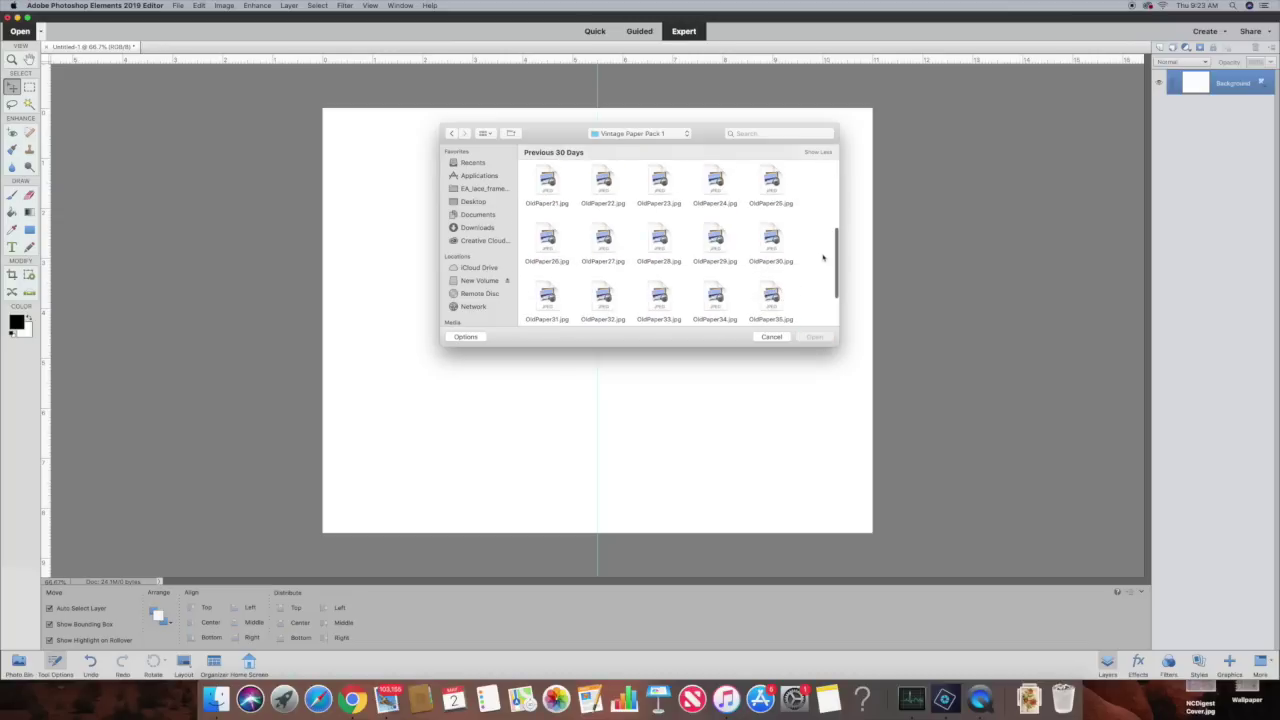
{"action": "scroll", "coordinate": [822, 258], "scroll_direction": "up", "scroll_amount": 3}
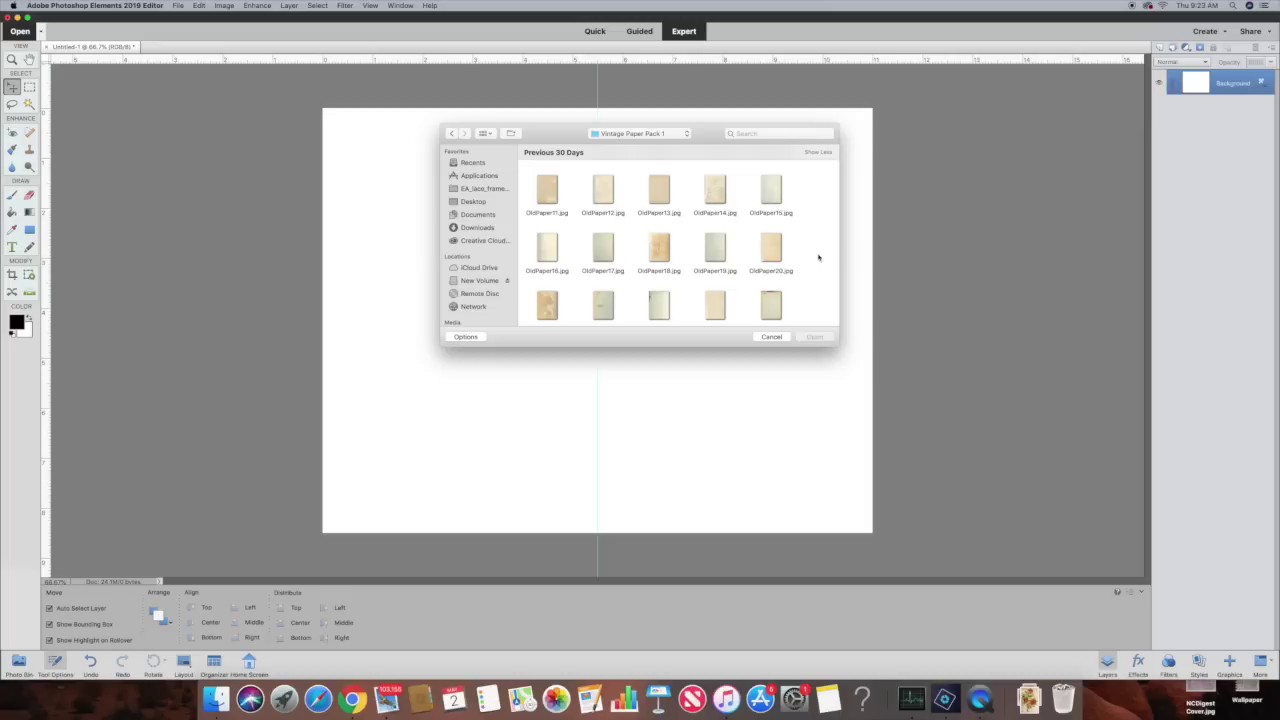
{"action": "scroll", "coordinate": [818, 258], "scroll_direction": "down", "scroll_amount": 4}
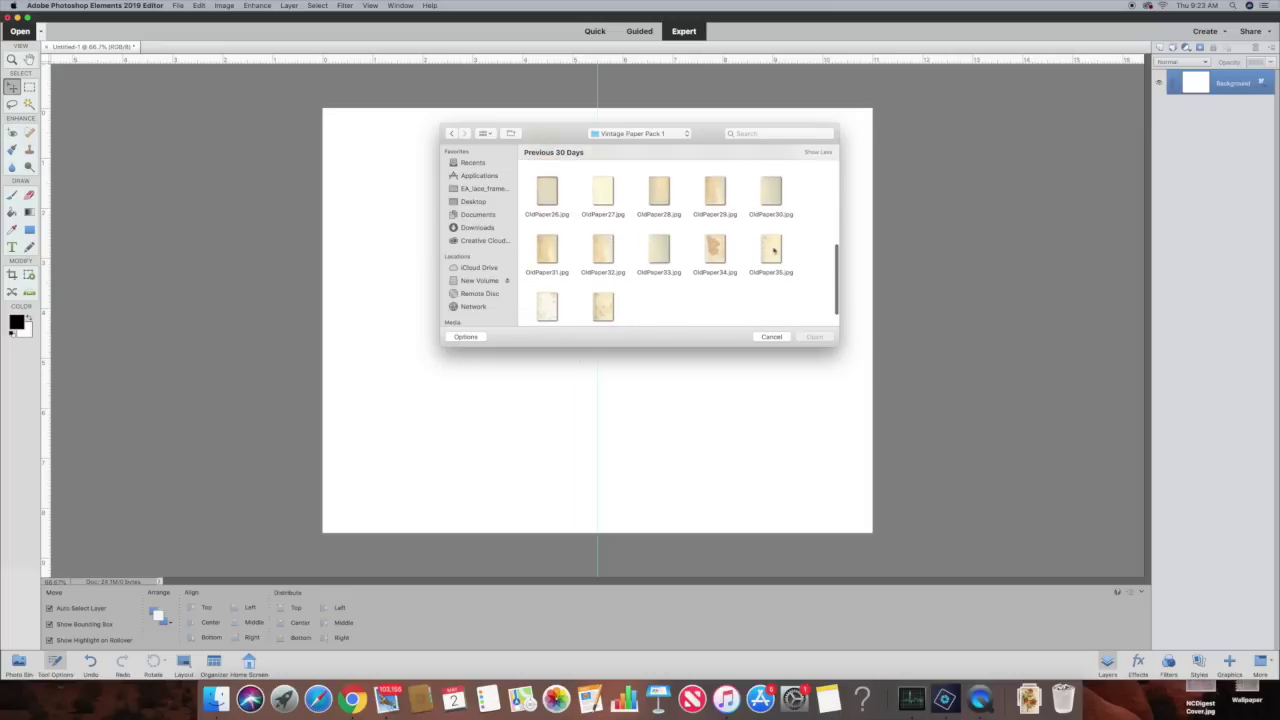
{"action": "scroll", "coordinate": [772, 251], "scroll_direction": "down", "scroll_amount": 1}
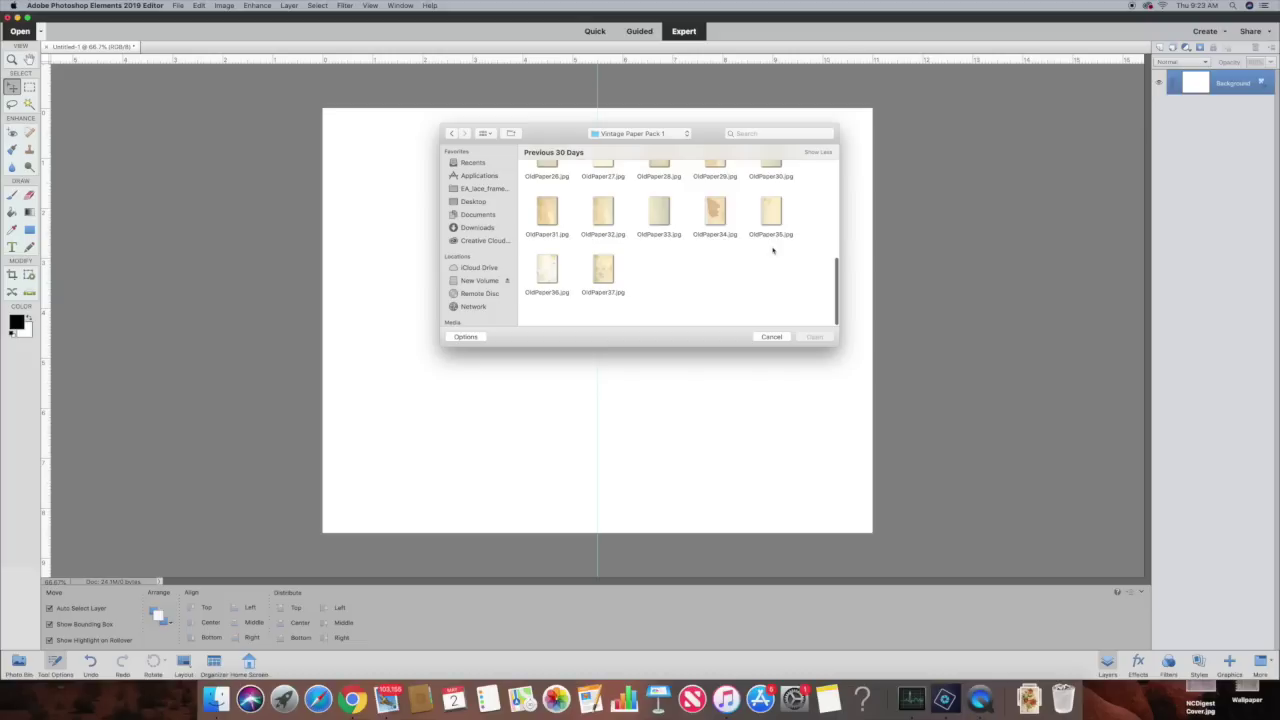
{"action": "left_click", "coordinate": [771, 228]}
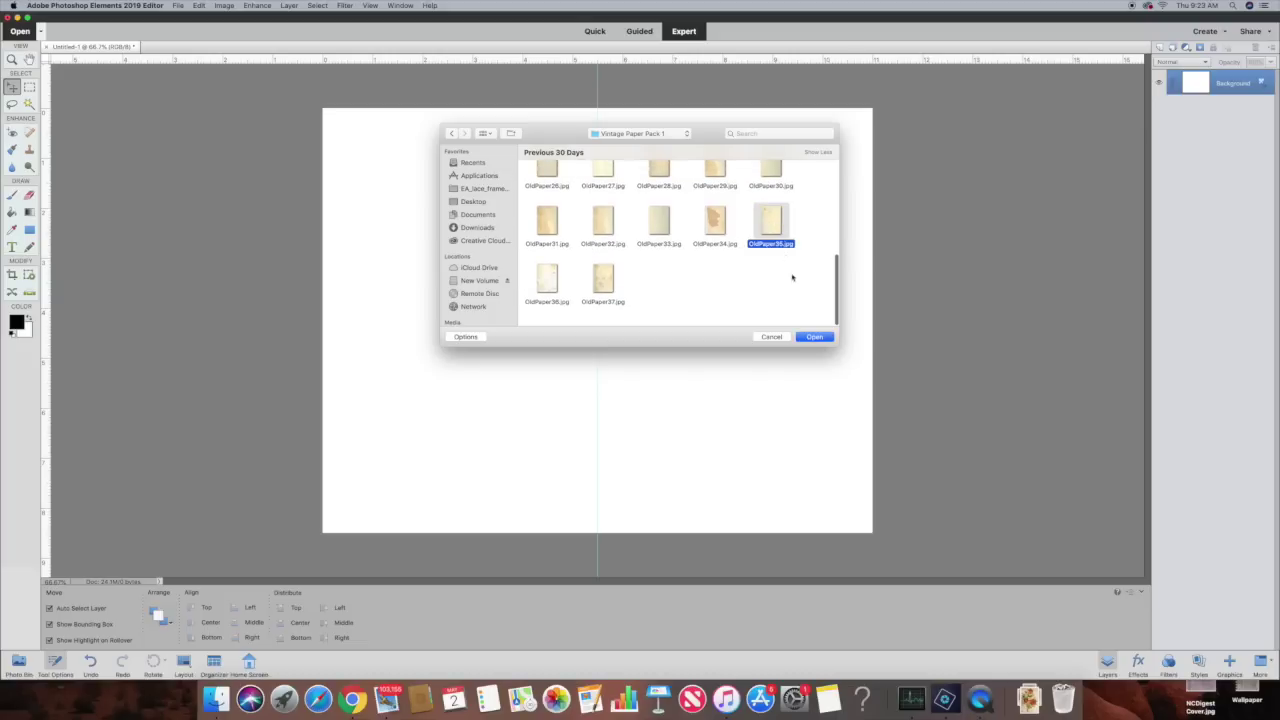
{"action": "left_click", "coordinate": [821, 337]}
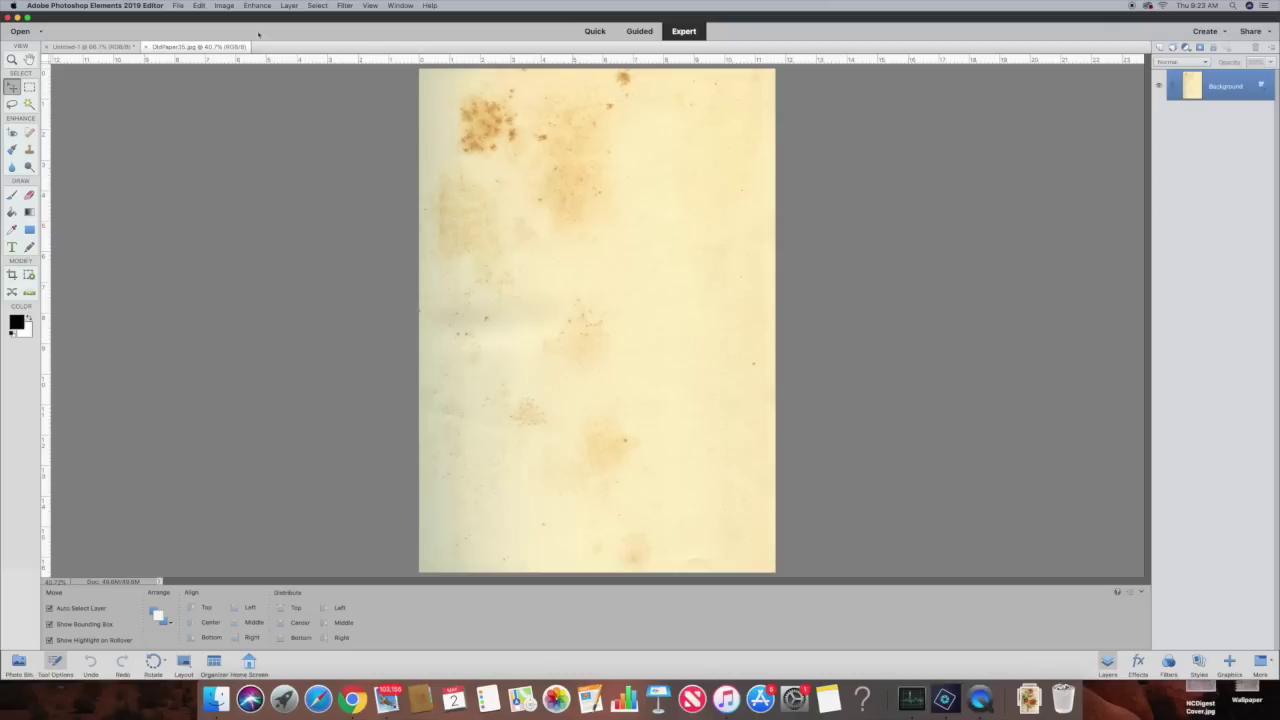
Rotate OldPaper35.jpg 90° left into landscape and show the Photo Bin thumbnails.
{"action": "left_click", "coordinate": [225, 6]}
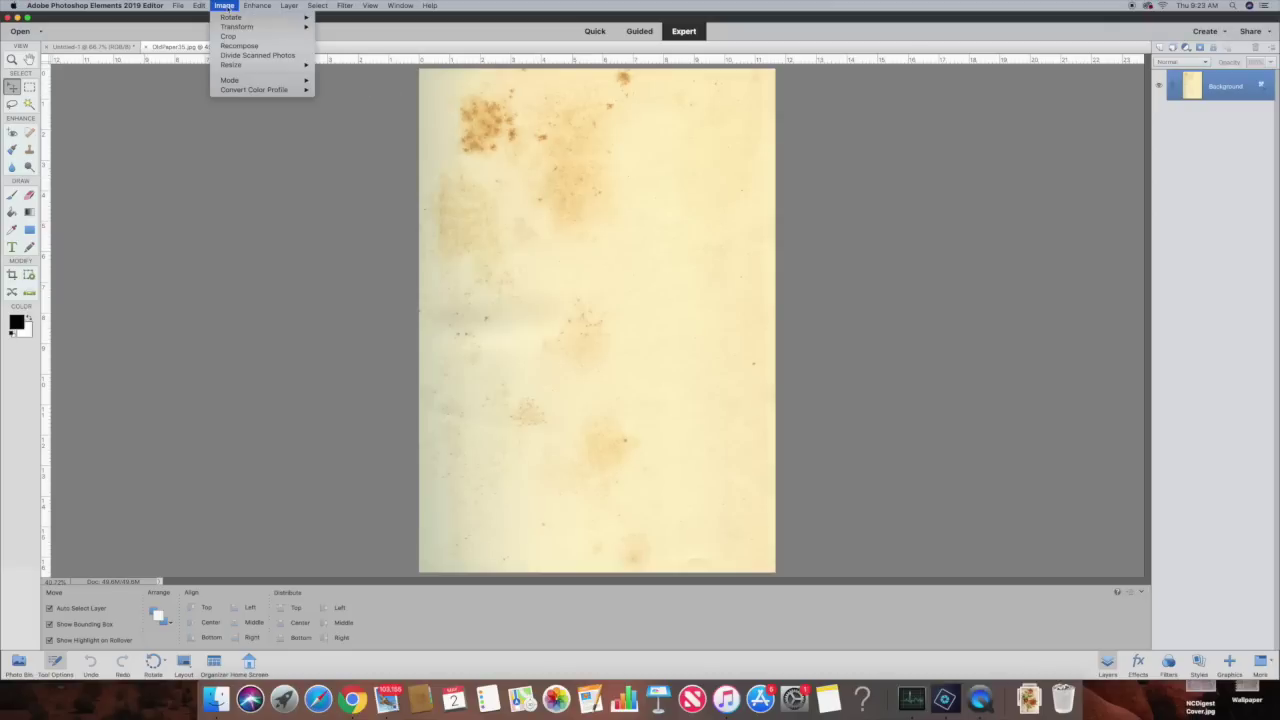
{"action": "mouse_move", "coordinate": [245, 17]}
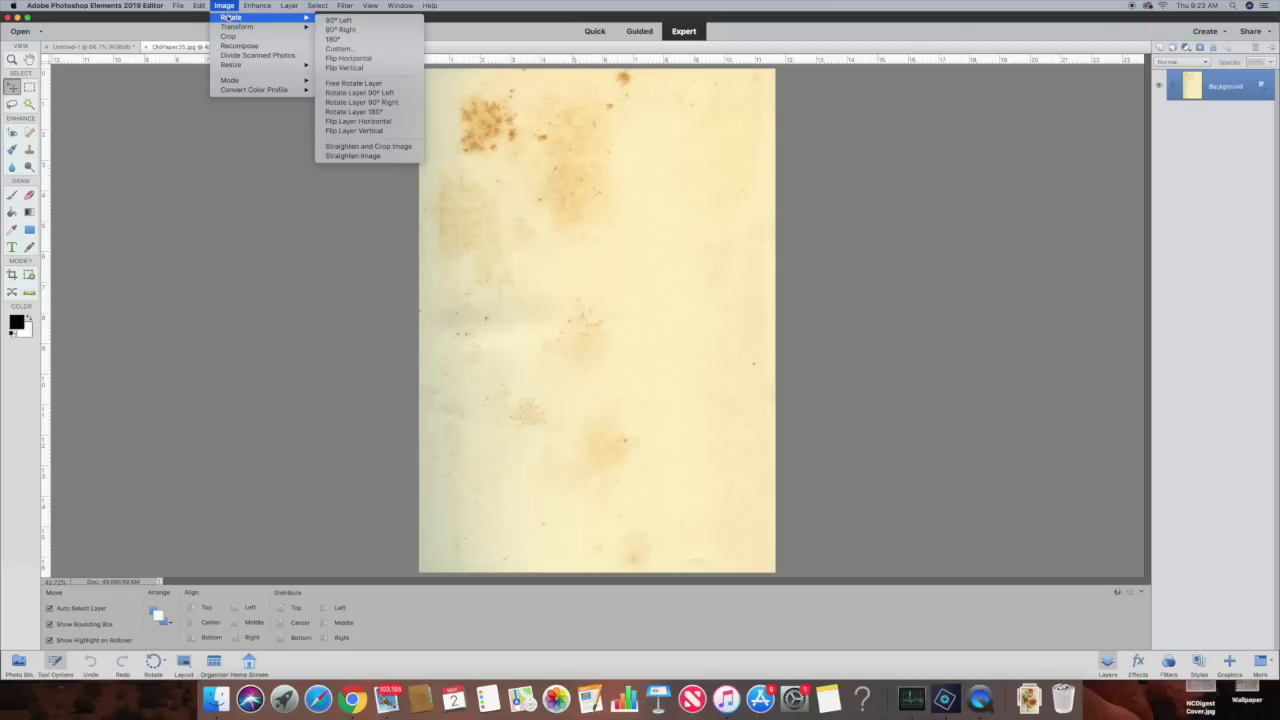
{"action": "left_click", "coordinate": [350, 20]}
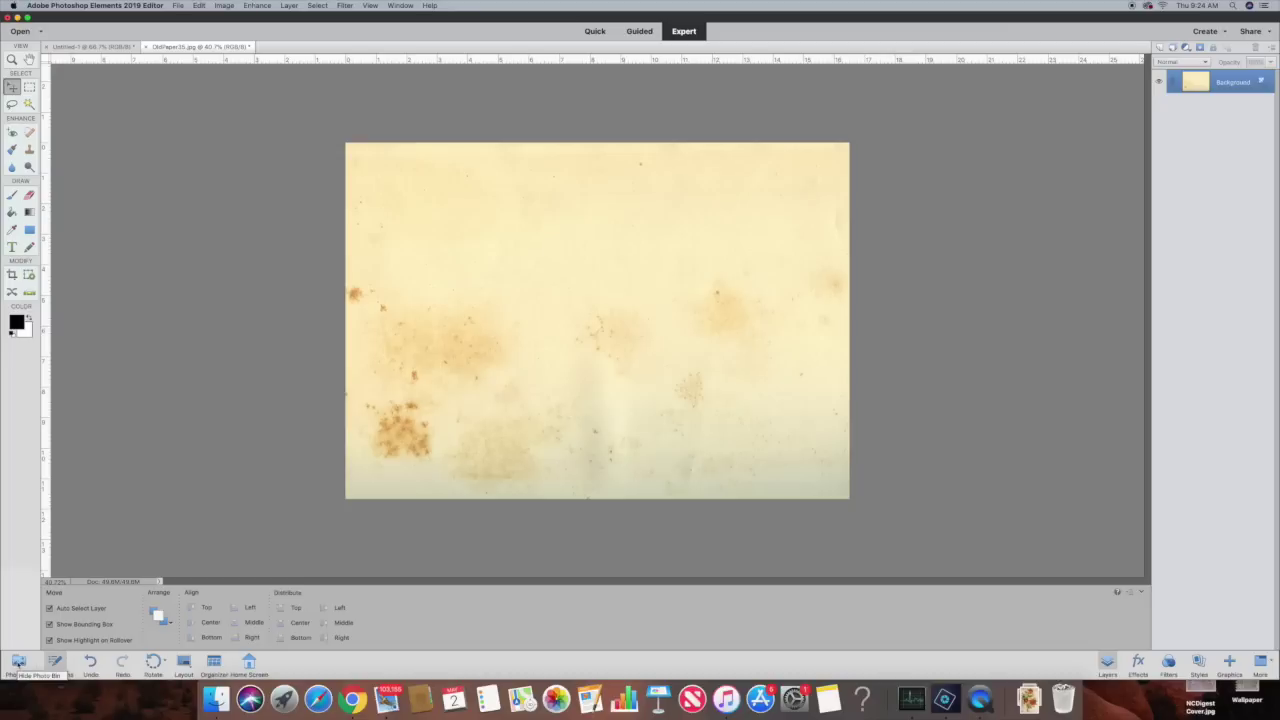
{"action": "left_click", "coordinate": [18, 662]}
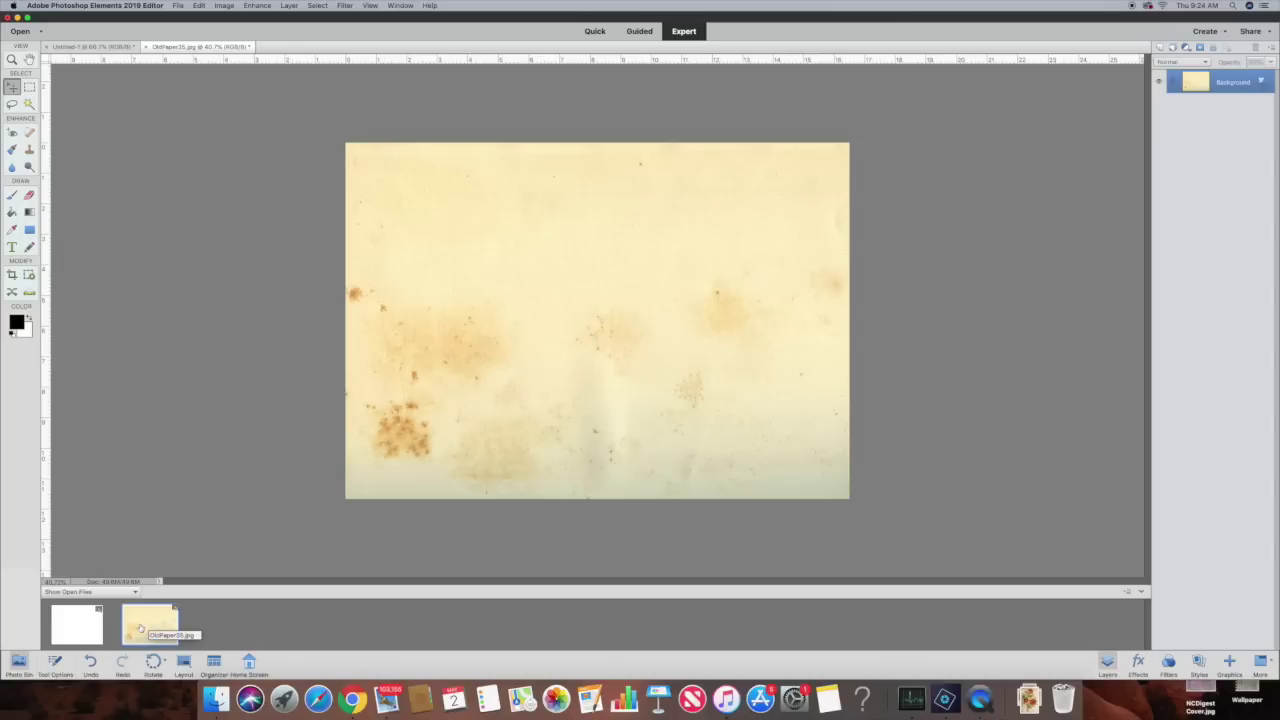
Drag the OldPaper35 image onto Untitled-1 and move it to the page top.
{"action": "left_click", "coordinate": [83, 630]}
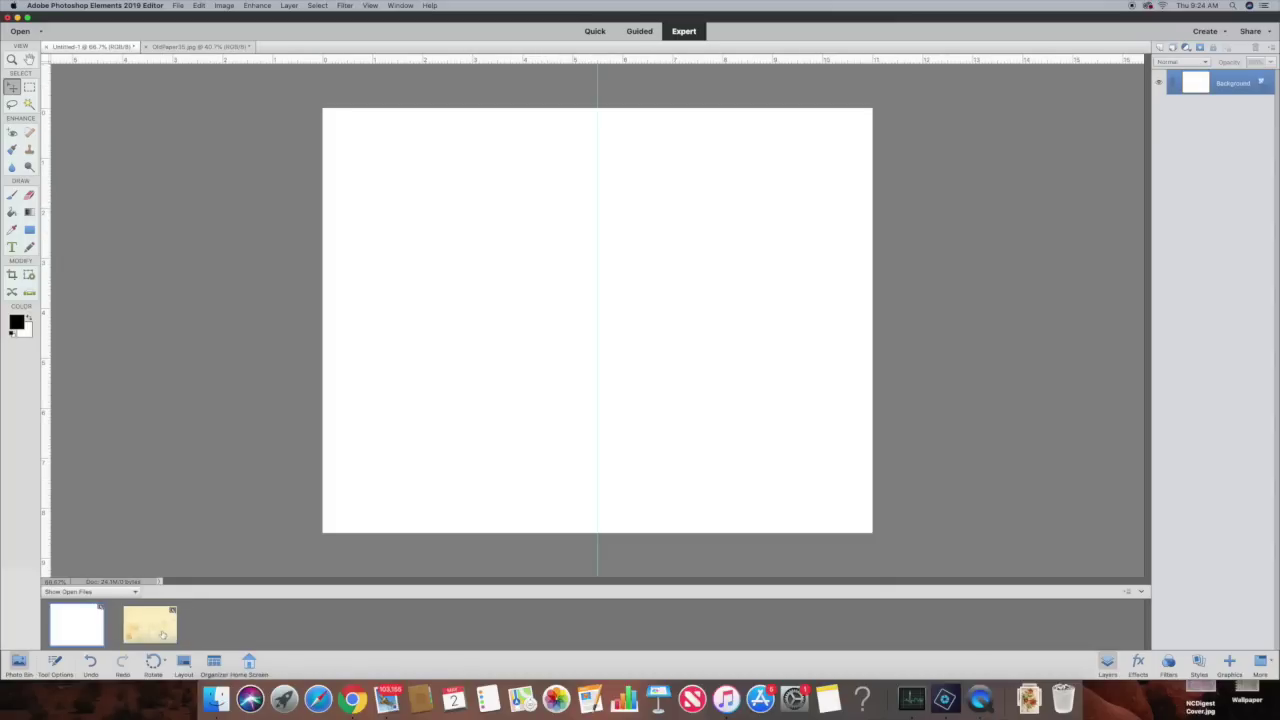
{"action": "left_click_drag", "start_coordinate": [152, 630], "coordinate": [533, 317]}
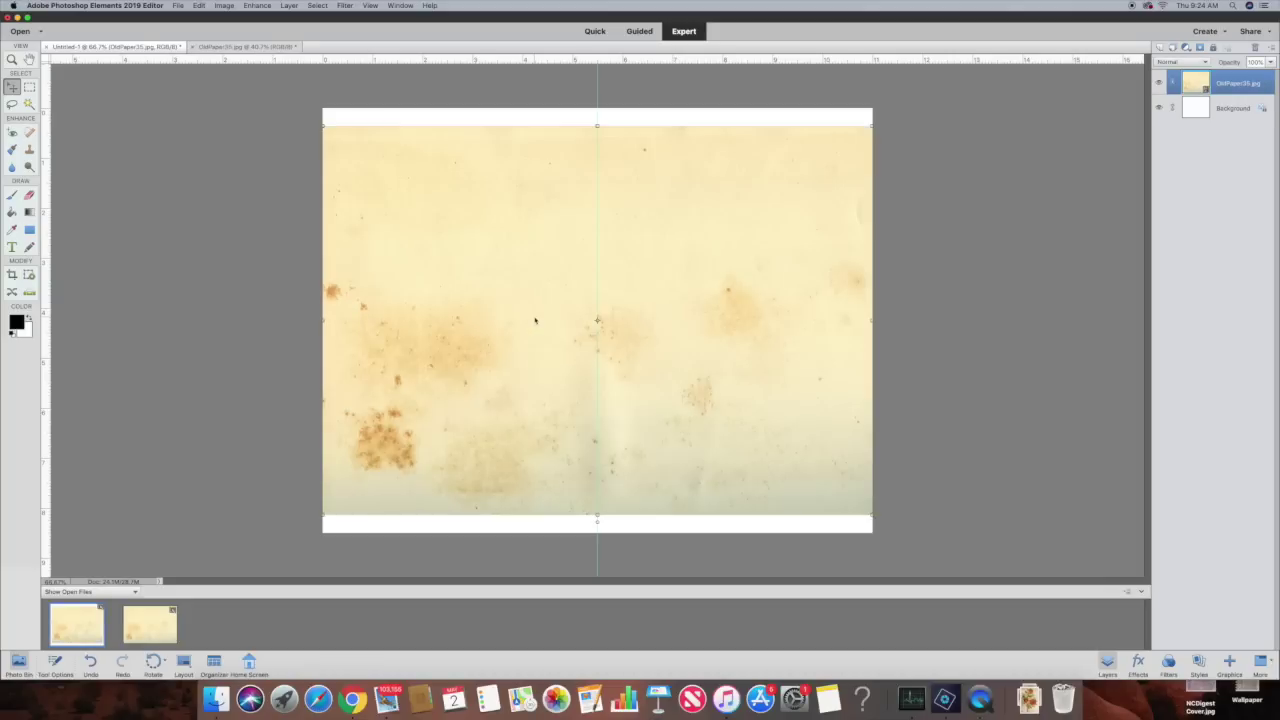
{"action": "left_click_drag", "start_coordinate": [534, 318], "coordinate": [531, 297]}
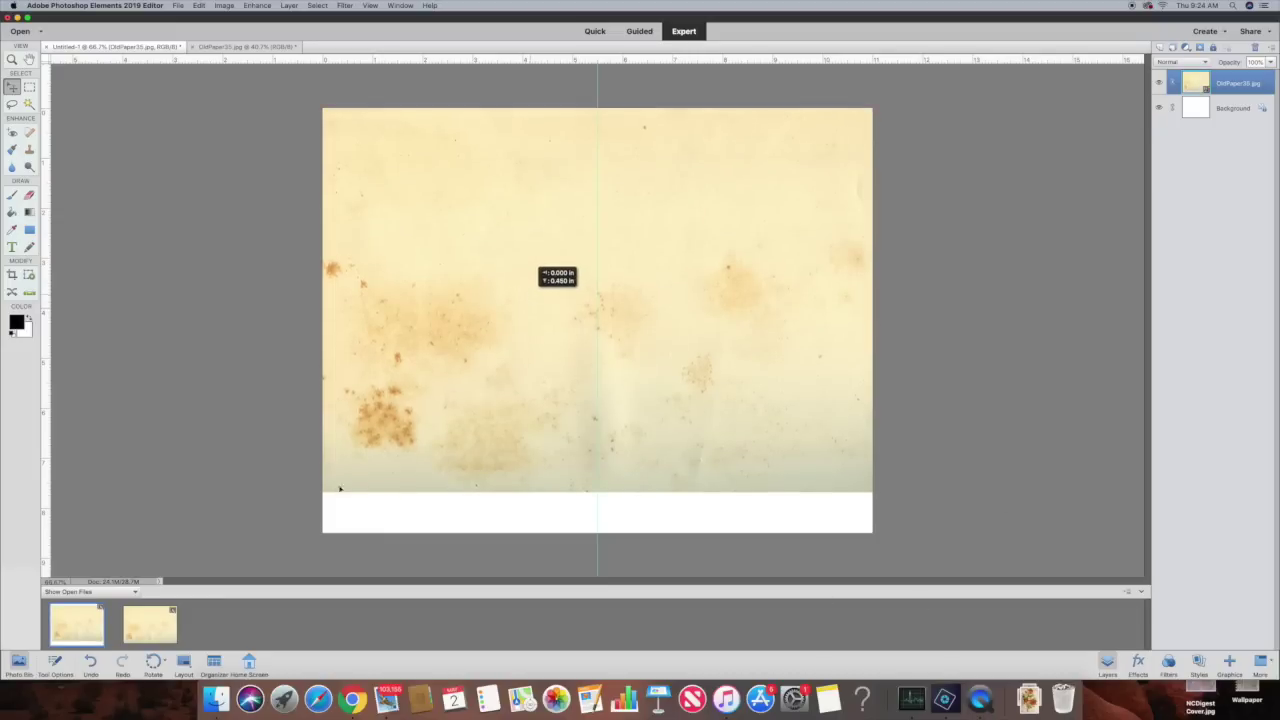
Scale the paper layer to 120.63% so it fills the page, and commit.
{"action": "left_click_drag", "start_coordinate": [340, 490], "coordinate": [210, 545]}
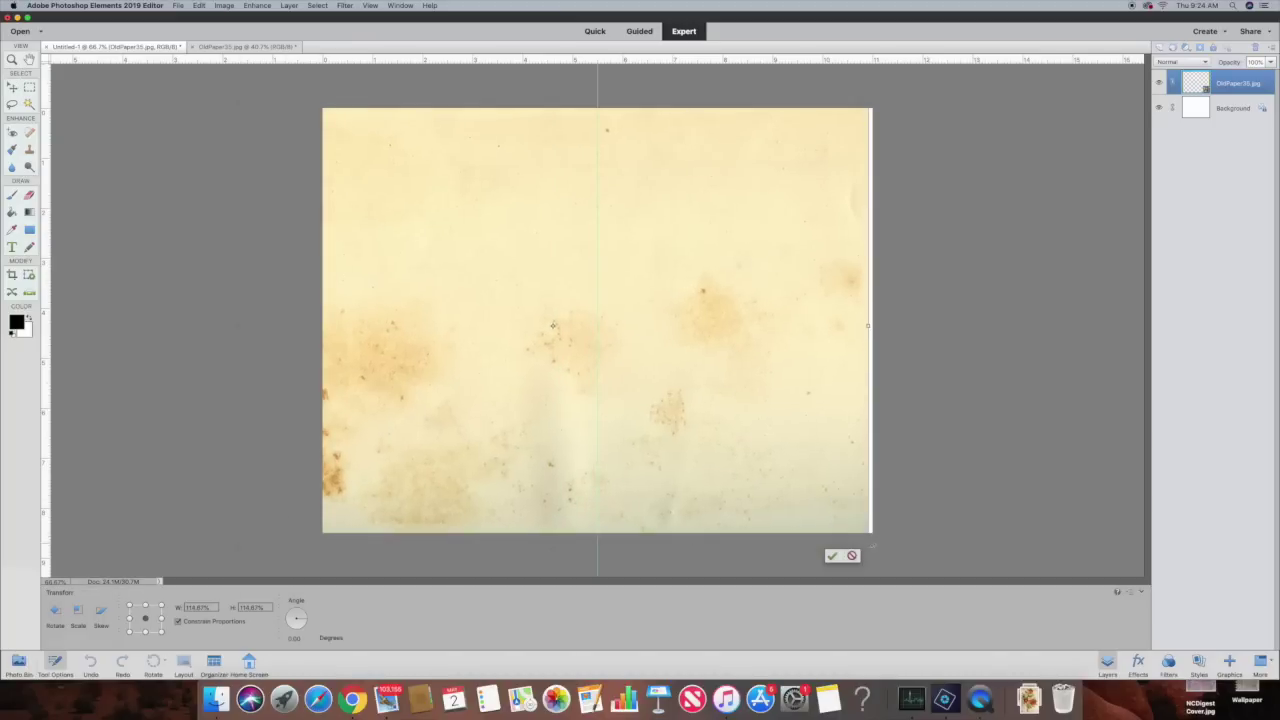
{"action": "left_click_drag", "start_coordinate": [870, 546], "coordinate": [928, 577]}
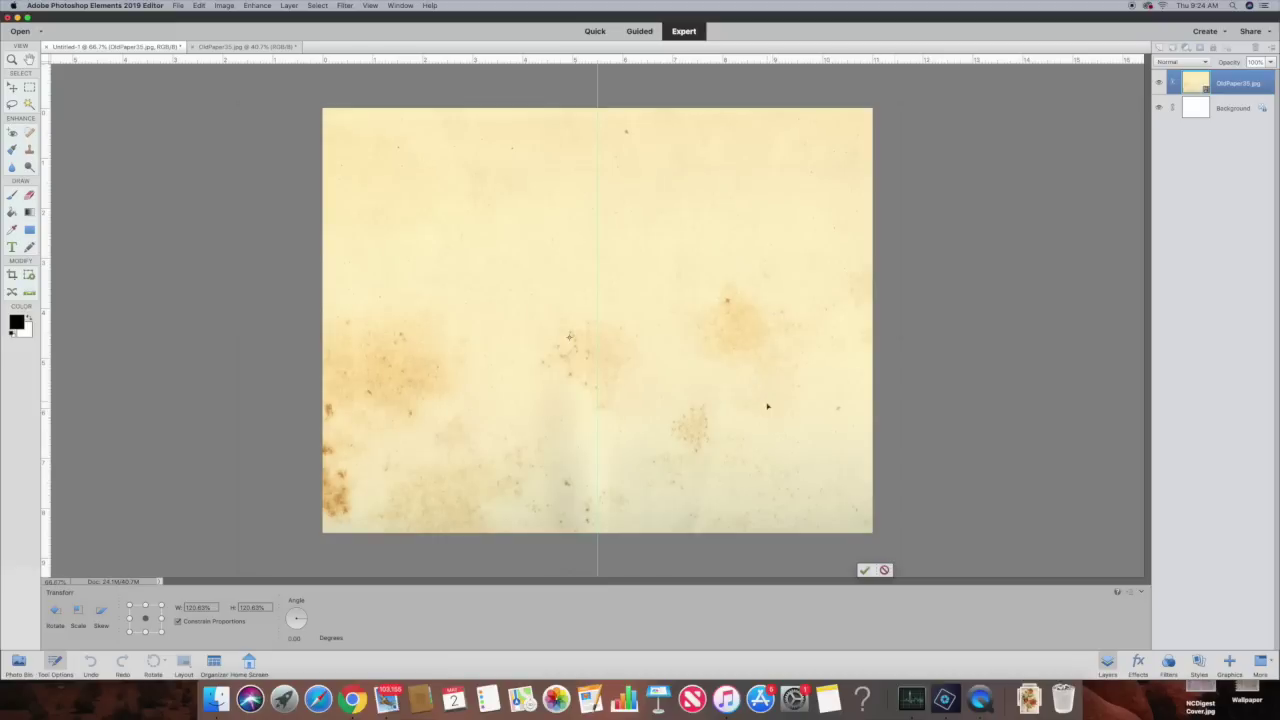
{"action": "left_click_drag", "start_coordinate": [735, 424], "coordinate": [805, 456]}
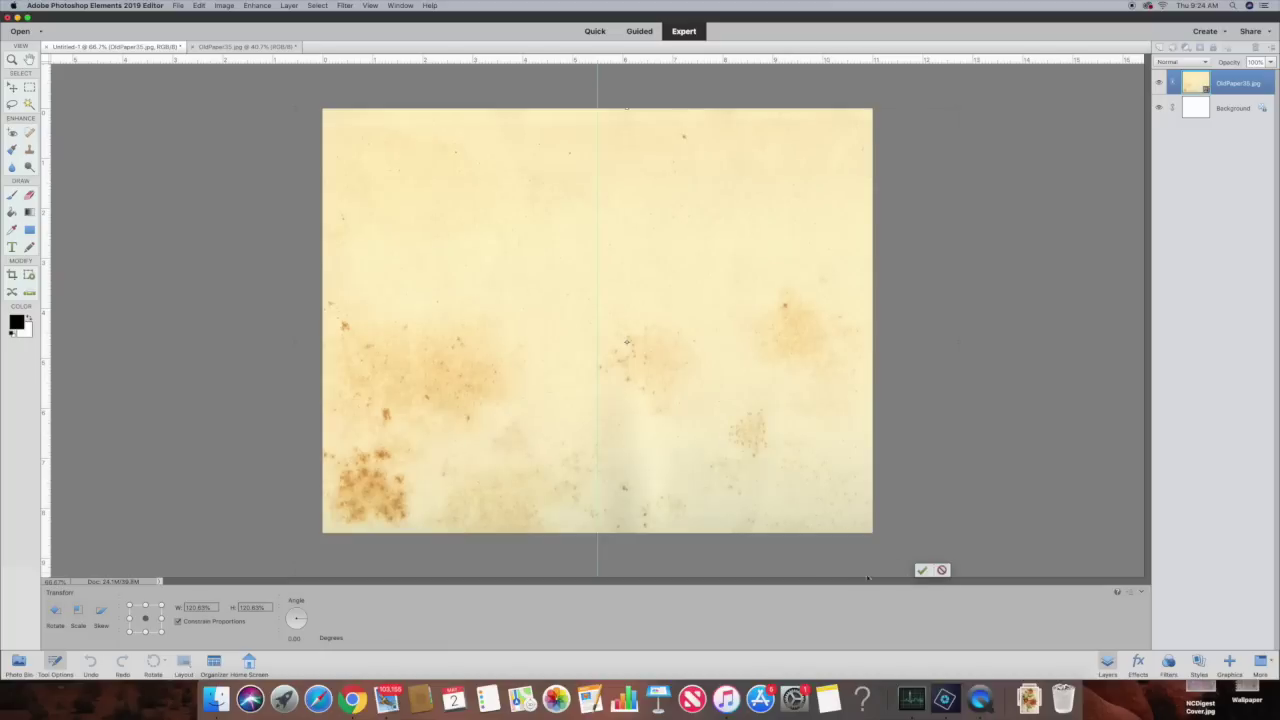
{"action": "left_click", "coordinate": [921, 571]}
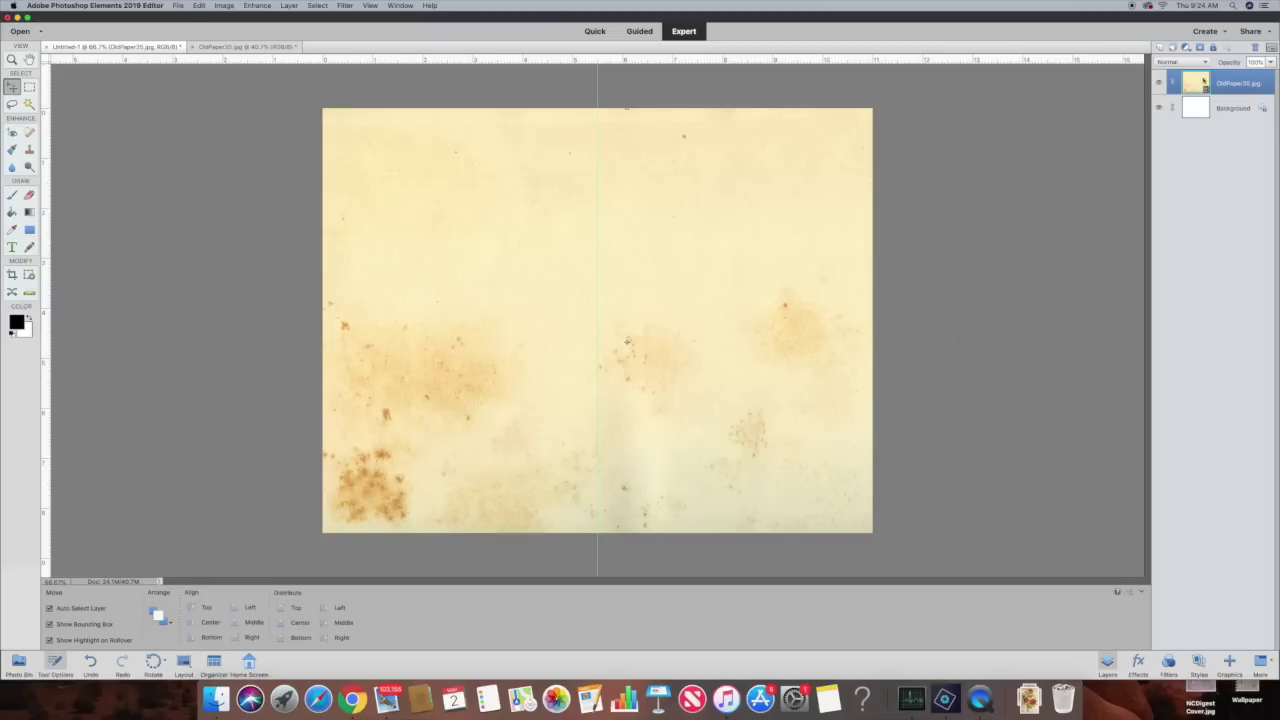
{"action": "left_click", "coordinate": [401, 6]}
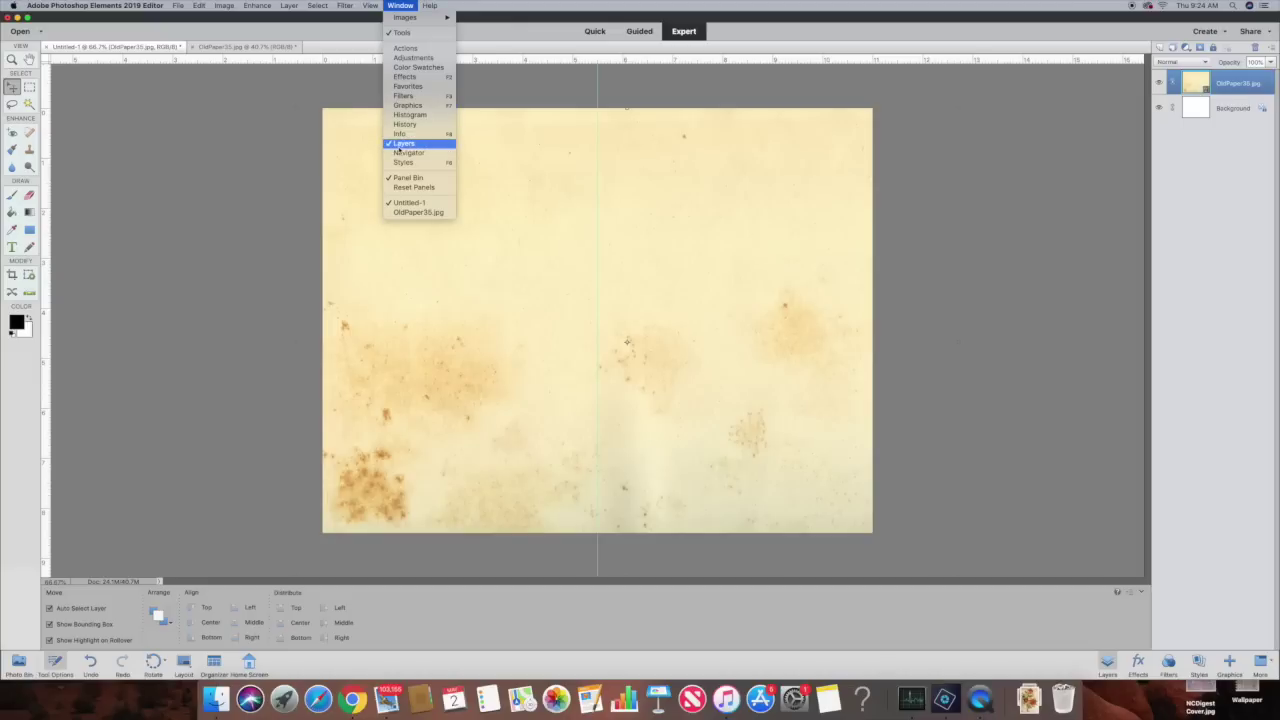
{"action": "left_click", "coordinate": [400, 144]}
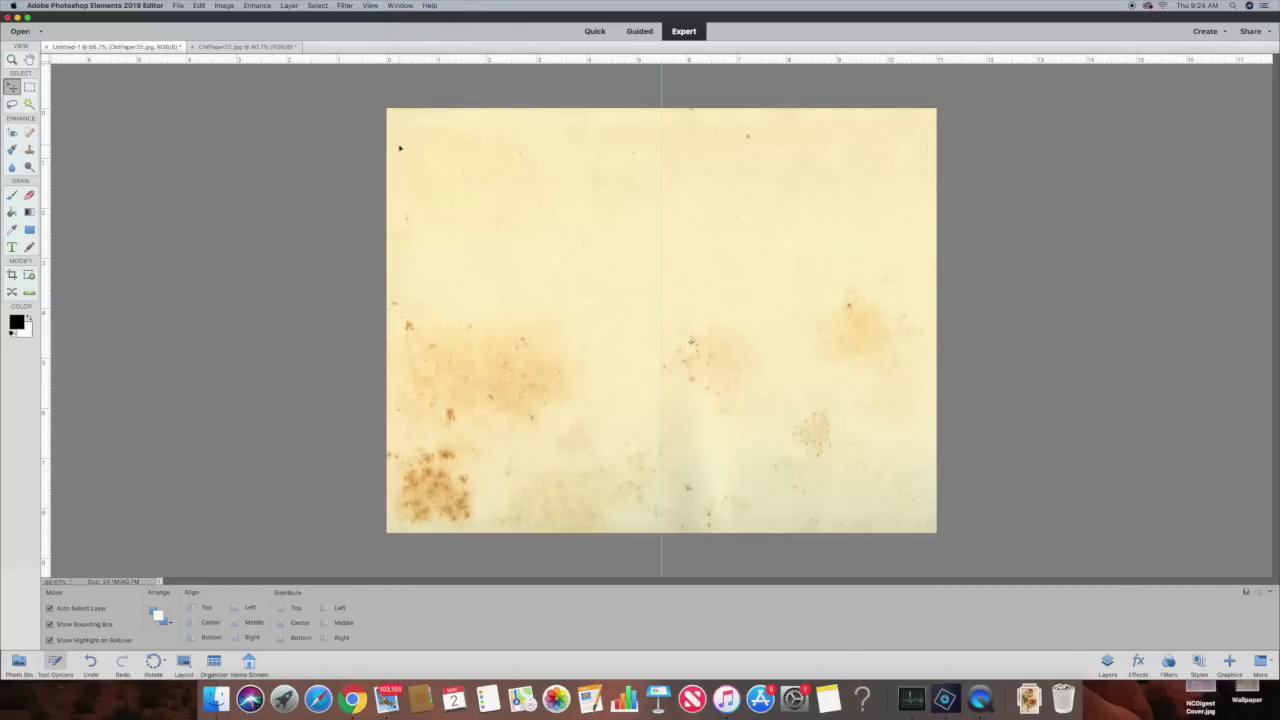
{"action": "left_click", "coordinate": [400, 5]}
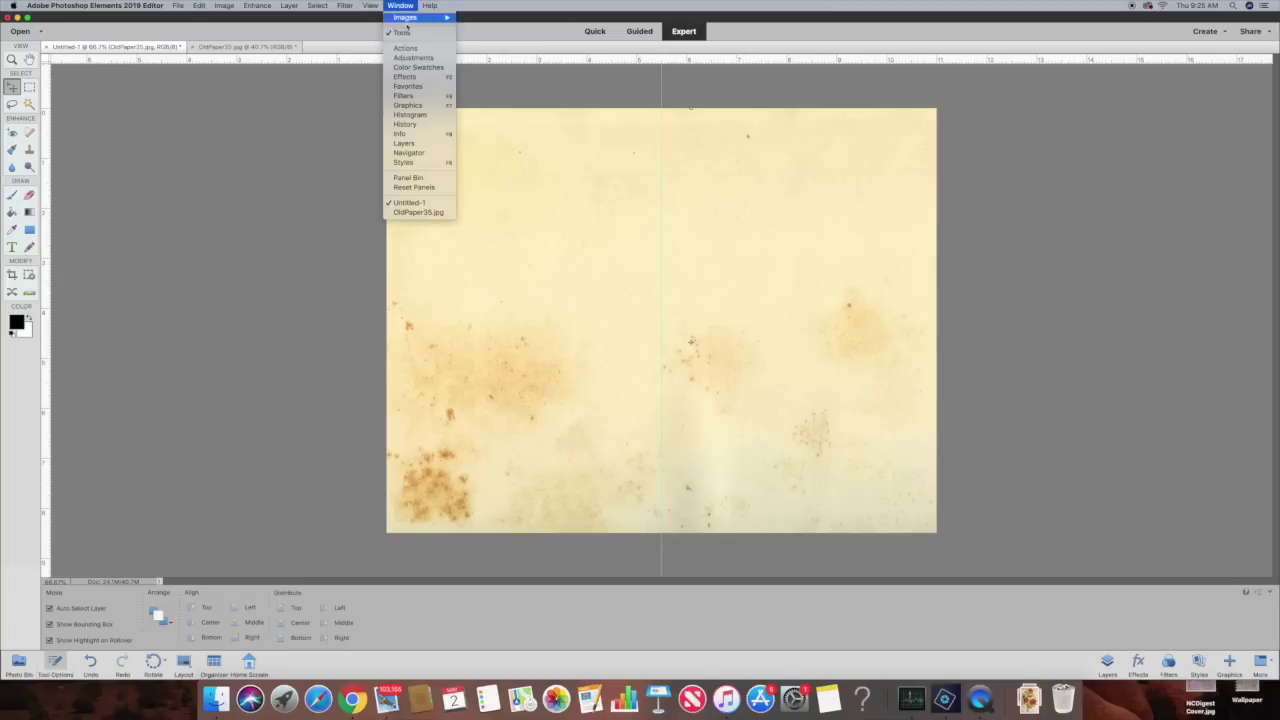
{"action": "left_click", "coordinate": [415, 144]}
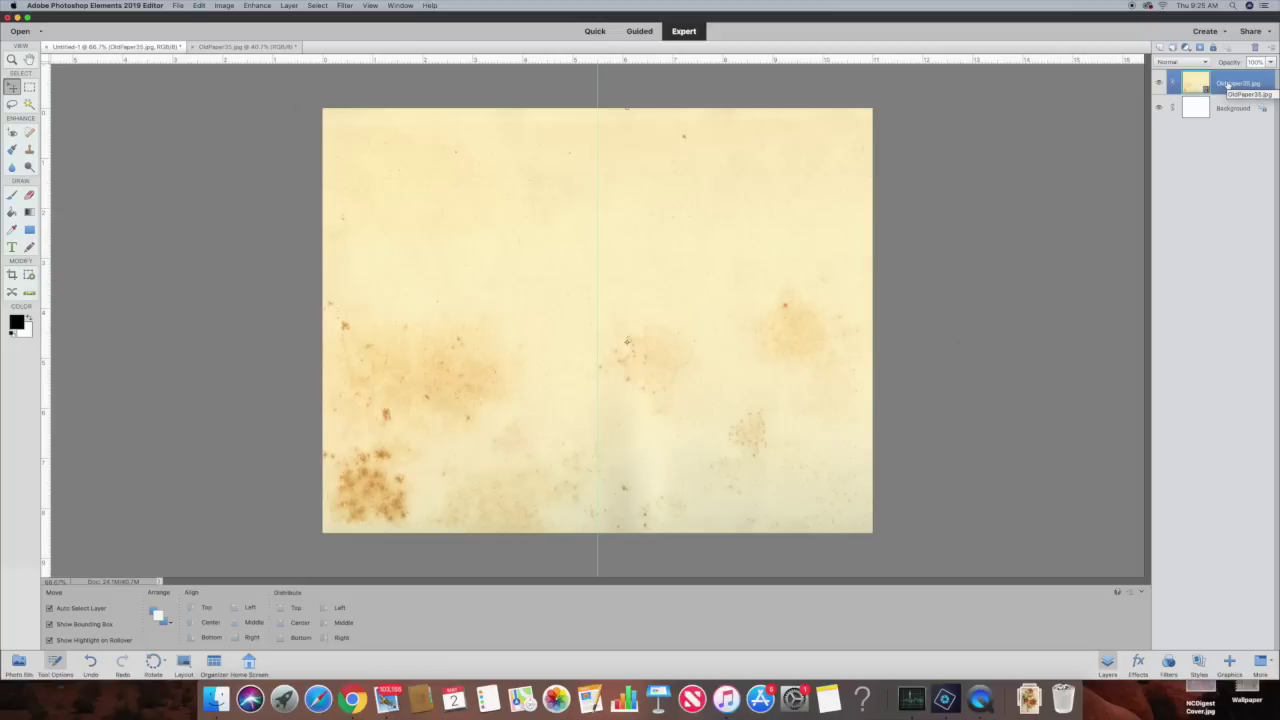
Browse from the home folder into 20_Floral_Sketches and open Rose 9.png.
{"action": "left_click", "coordinate": [20, 31]}
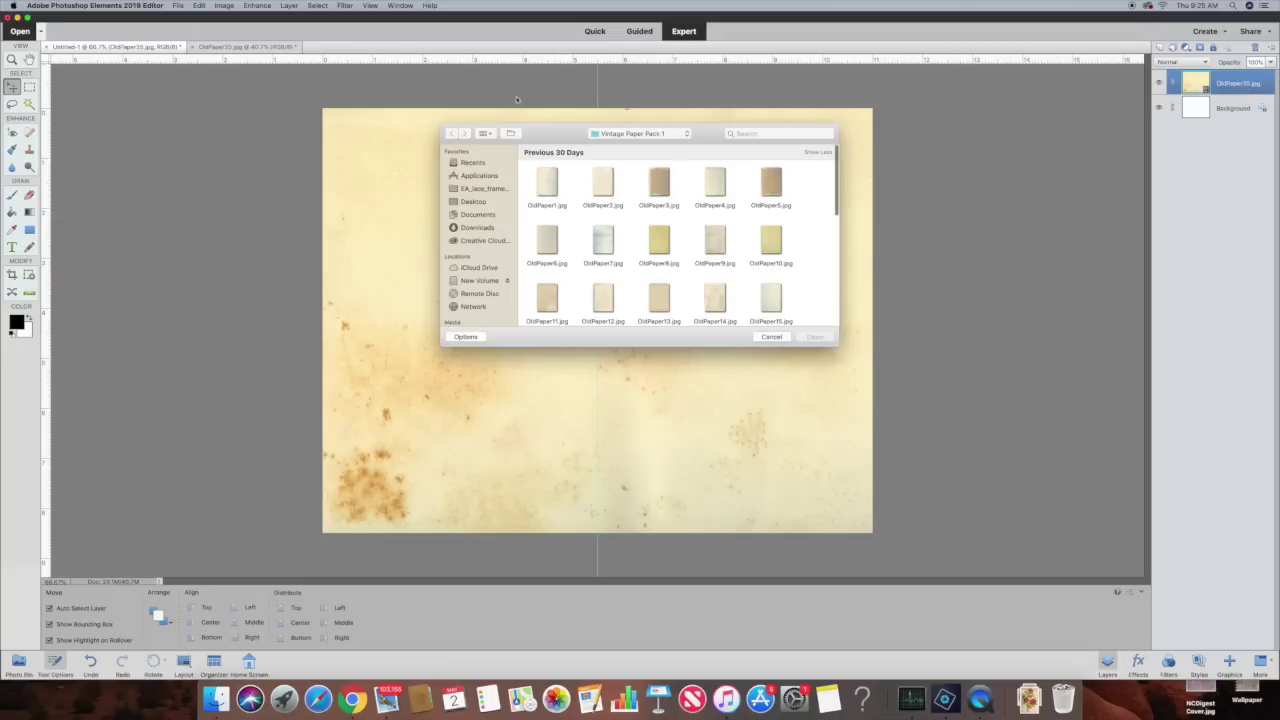
{"action": "left_click", "coordinate": [650, 136]}
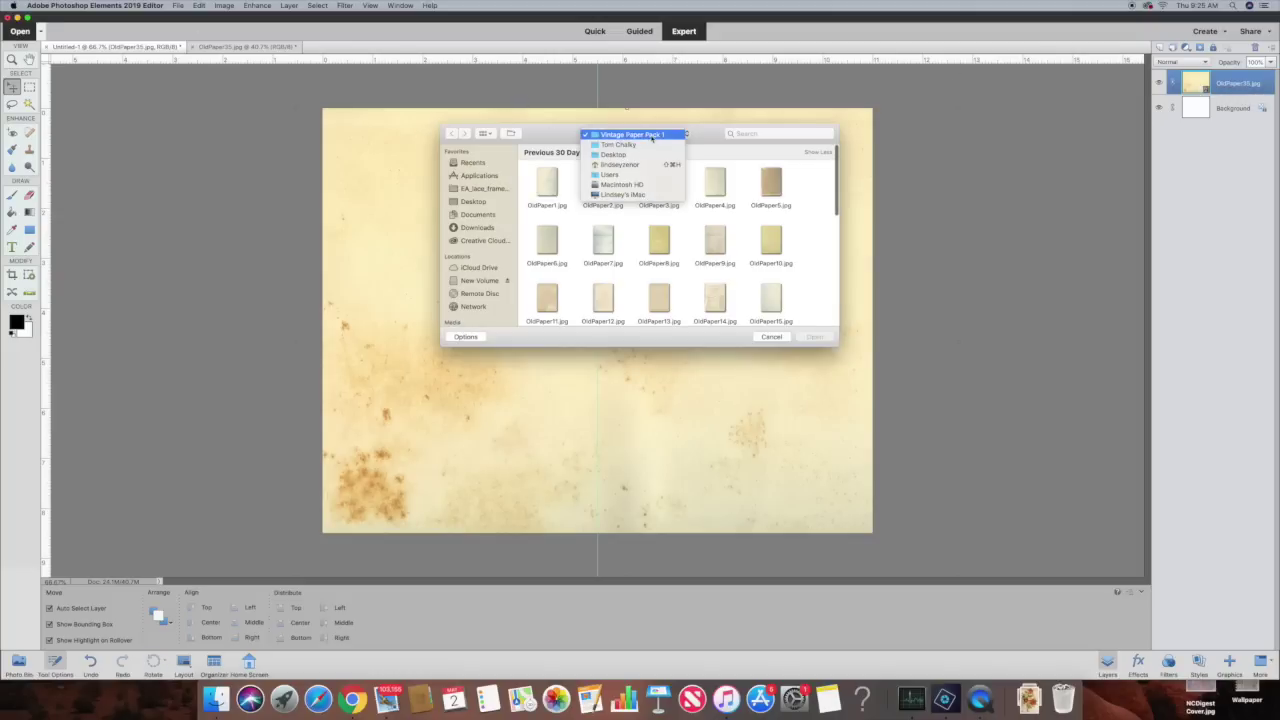
{"action": "left_click", "coordinate": [650, 145]}
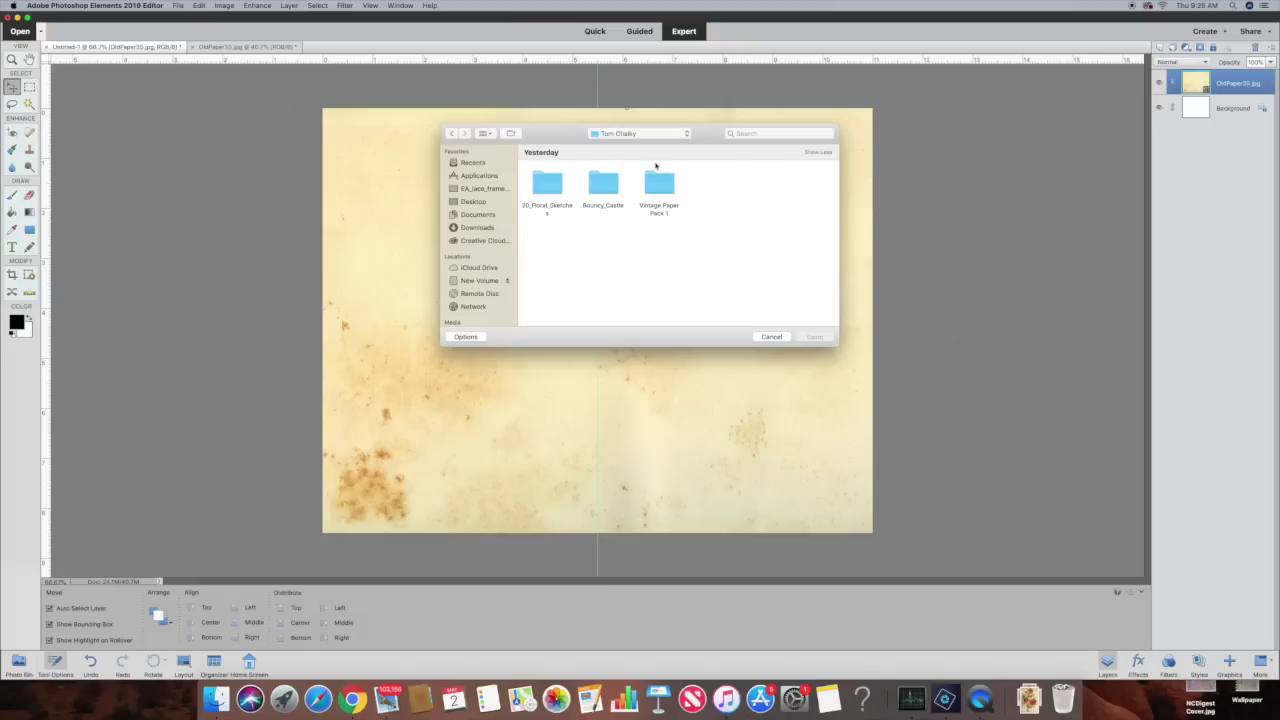
{"action": "double_click", "coordinate": [542, 186]}
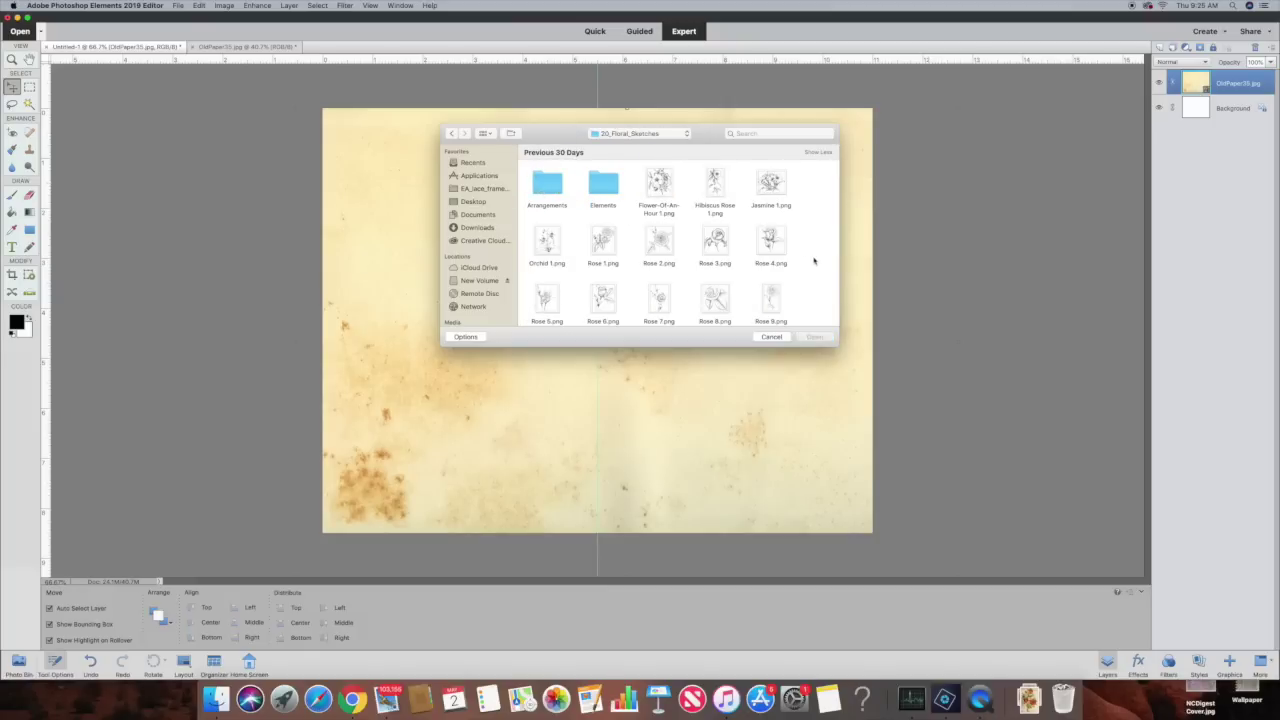
{"action": "double_click", "coordinate": [549, 184]}
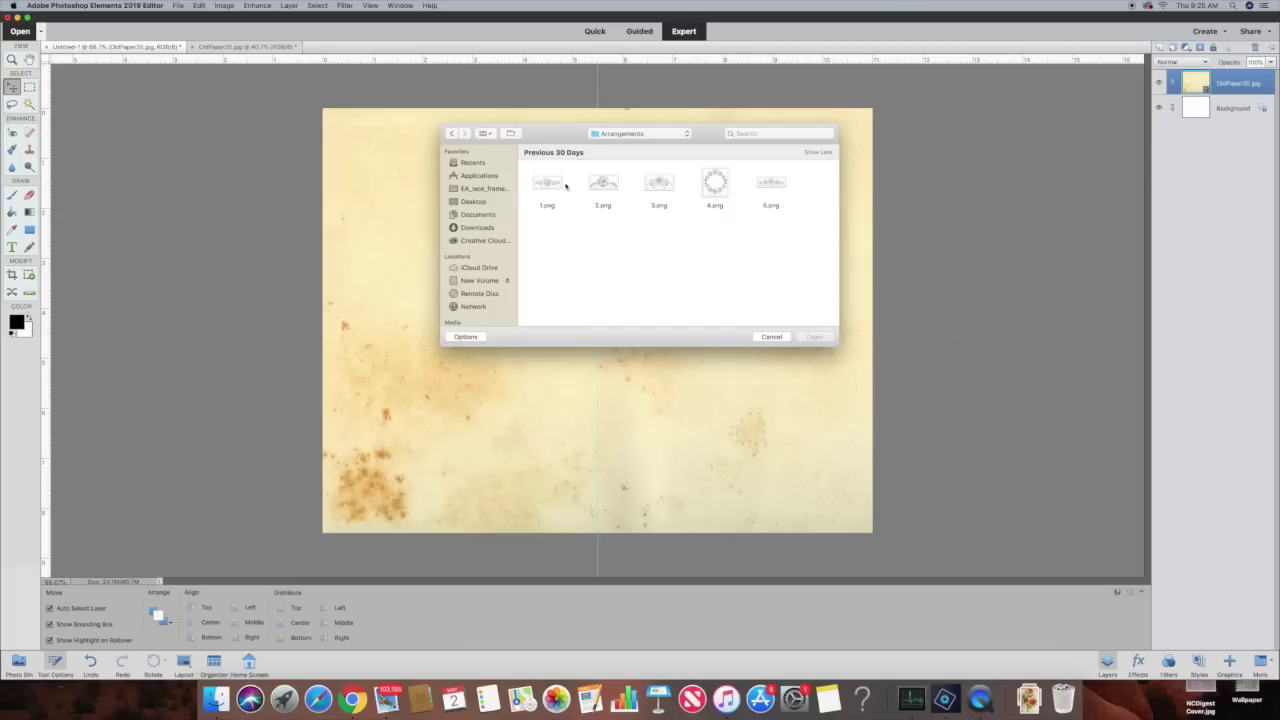
{"action": "left_click", "coordinate": [451, 134]}
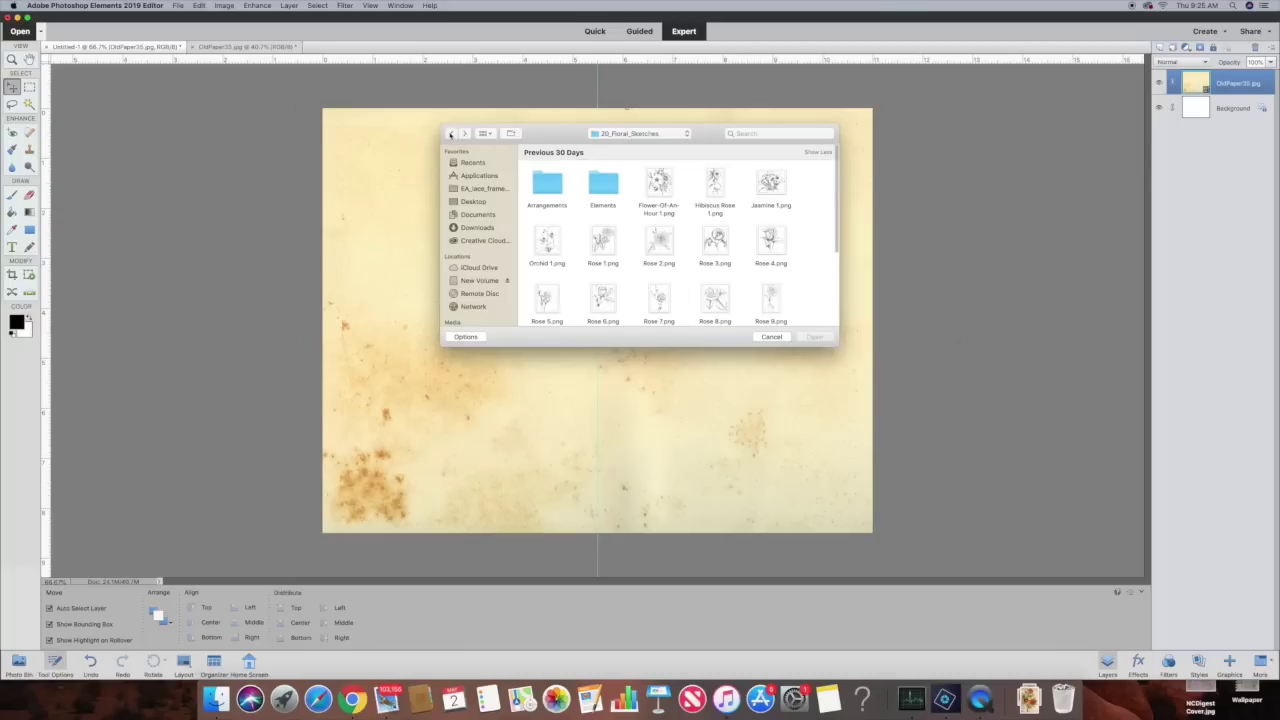
{"action": "left_click", "coordinate": [771, 298]}
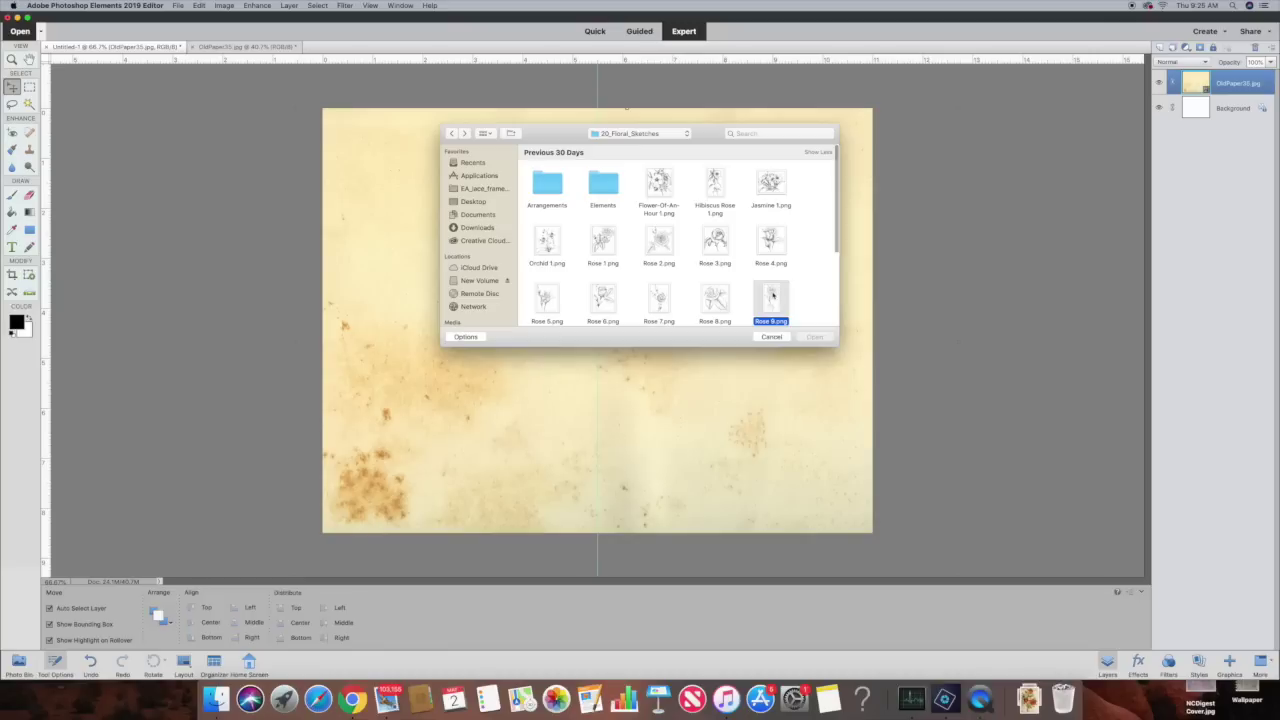
{"action": "left_click", "coordinate": [818, 338]}
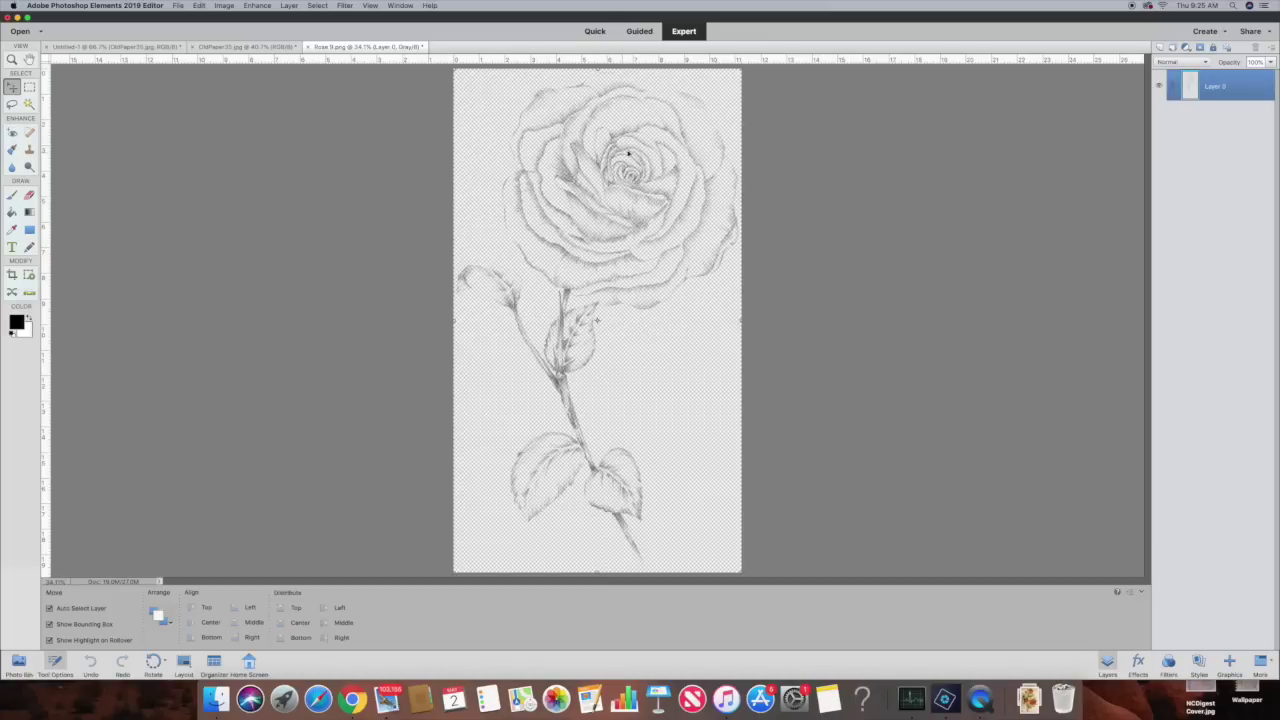
Drop the Rose 9 sketch onto Untitled-1, scale it to 74.23% and move it left.
{"action": "left_click", "coordinate": [18, 662]}
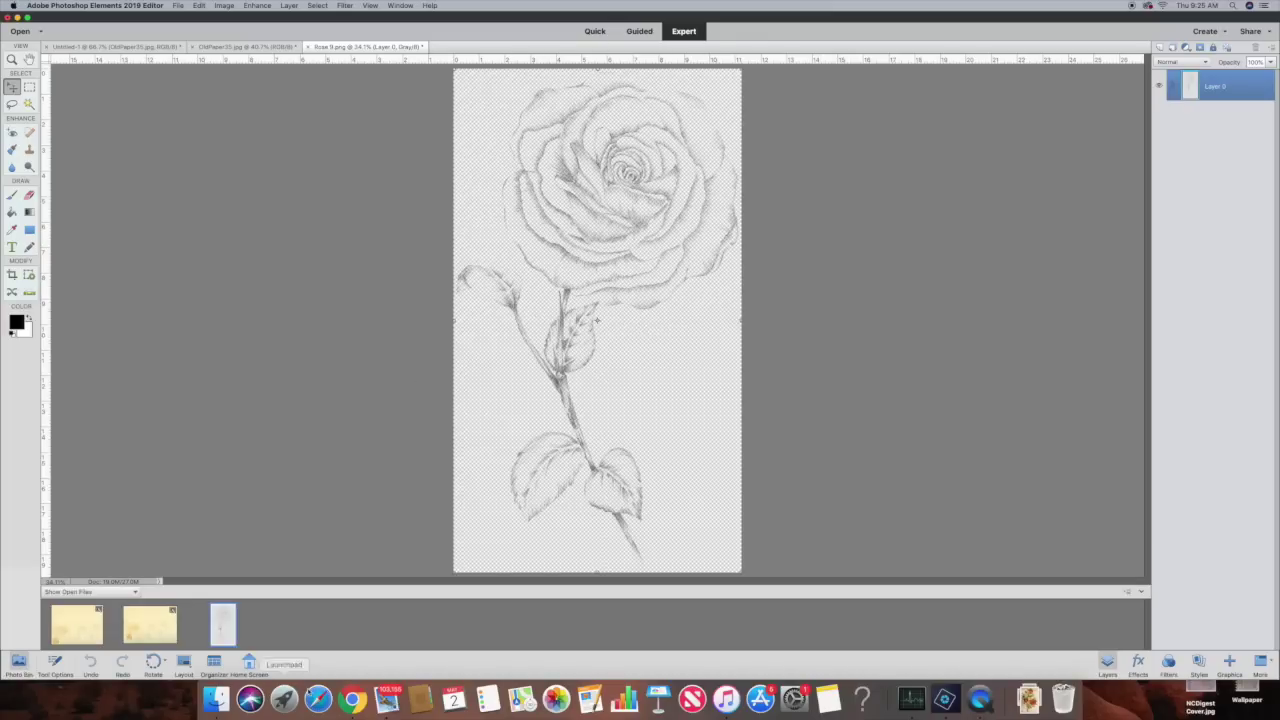
{"action": "left_click", "coordinate": [88, 627]}
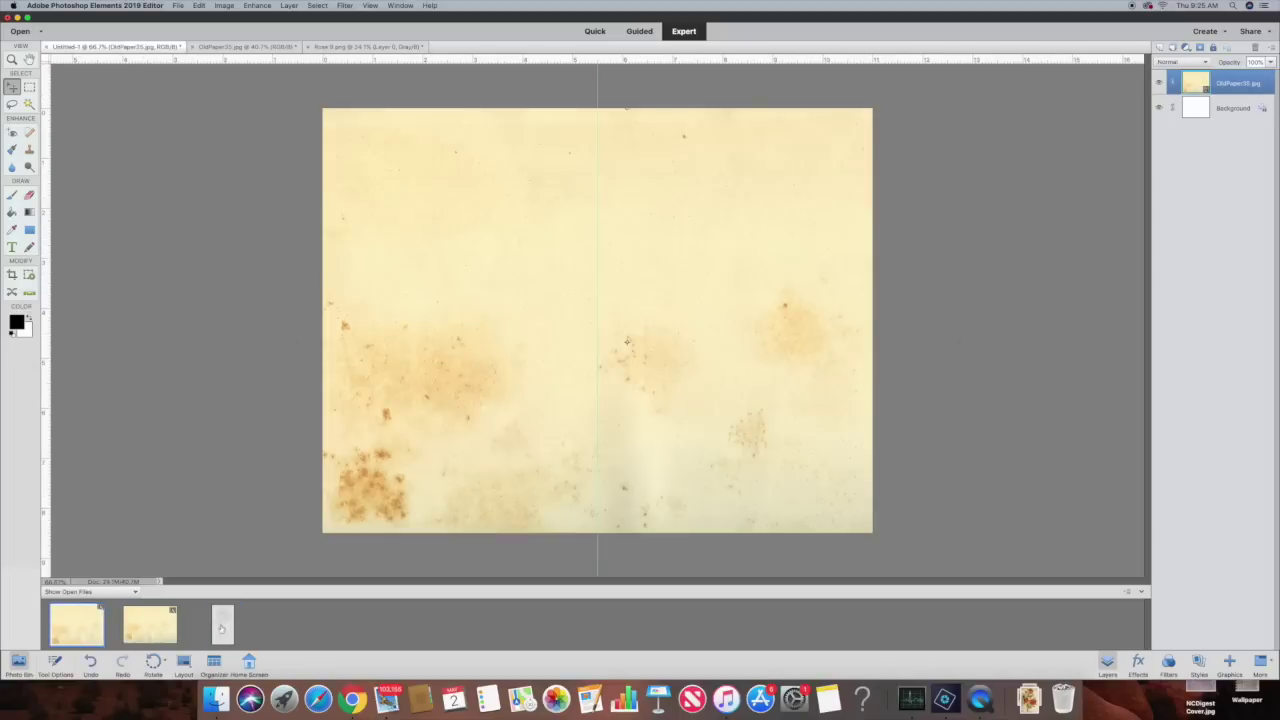
{"action": "left_click_drag", "start_coordinate": [222, 624], "coordinate": [467, 390]}
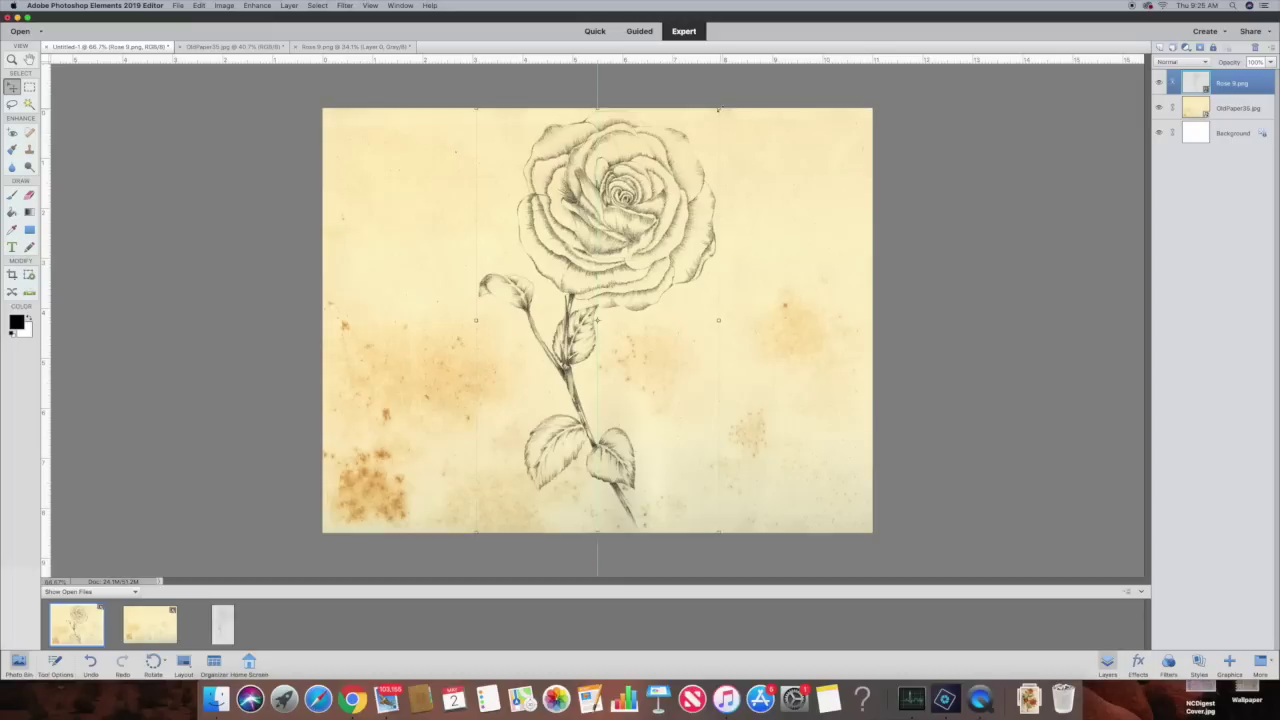
{"action": "left_click_drag", "start_coordinate": [718, 108], "coordinate": [656, 216]}
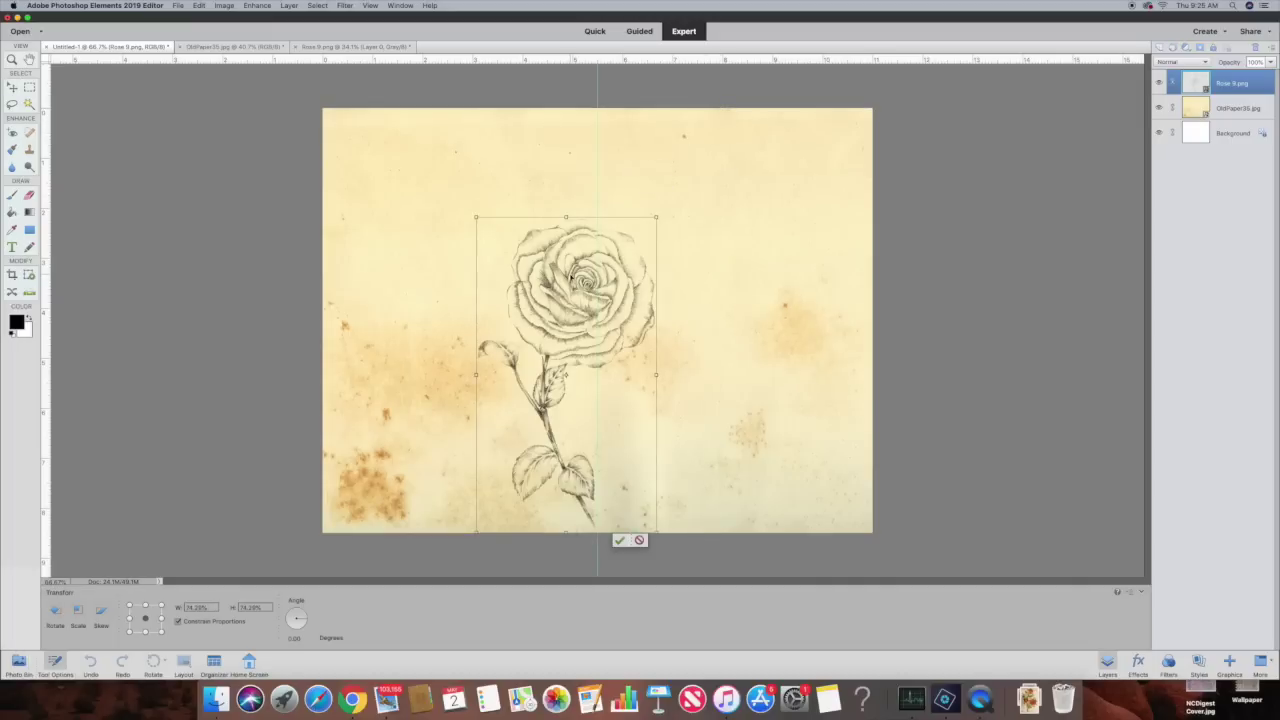
{"action": "left_click_drag", "start_coordinate": [571, 279], "coordinate": [420, 272]}
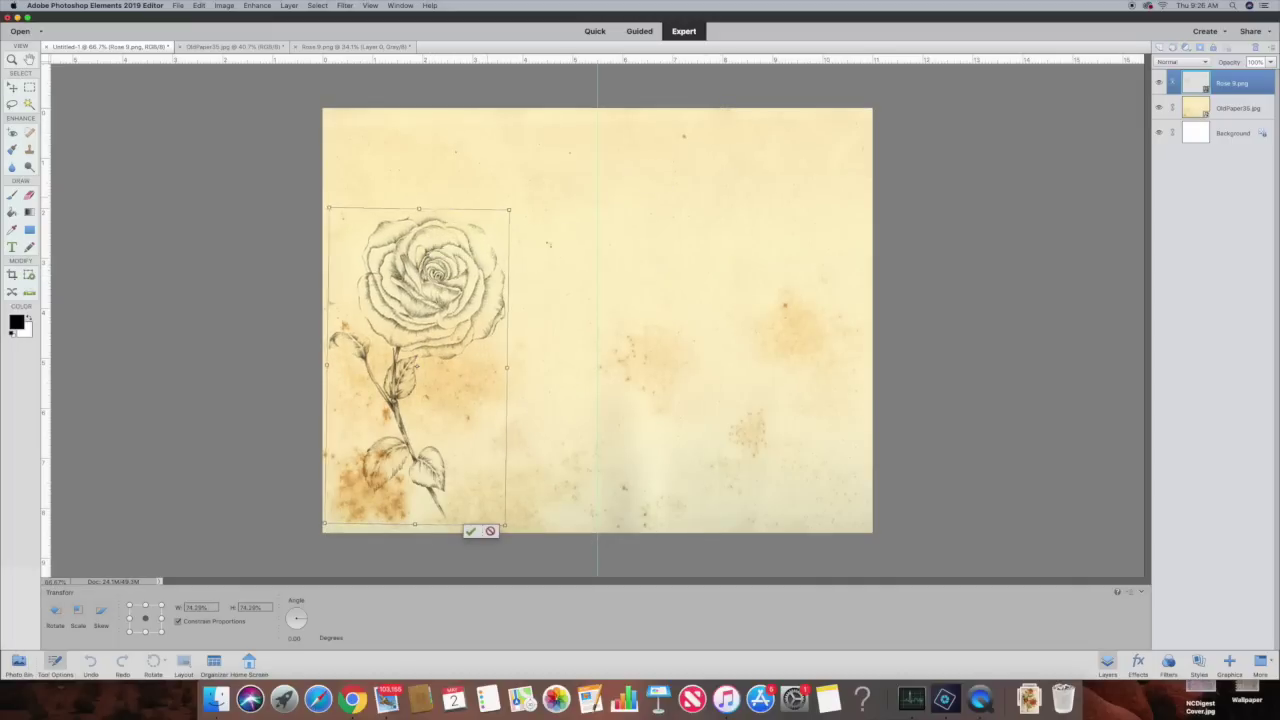
Rotate the rose sketch nearly upright, nudge it down-left, and commit the transform.
{"action": "left_click_drag", "start_coordinate": [487, 195], "coordinate": [556, 263]}
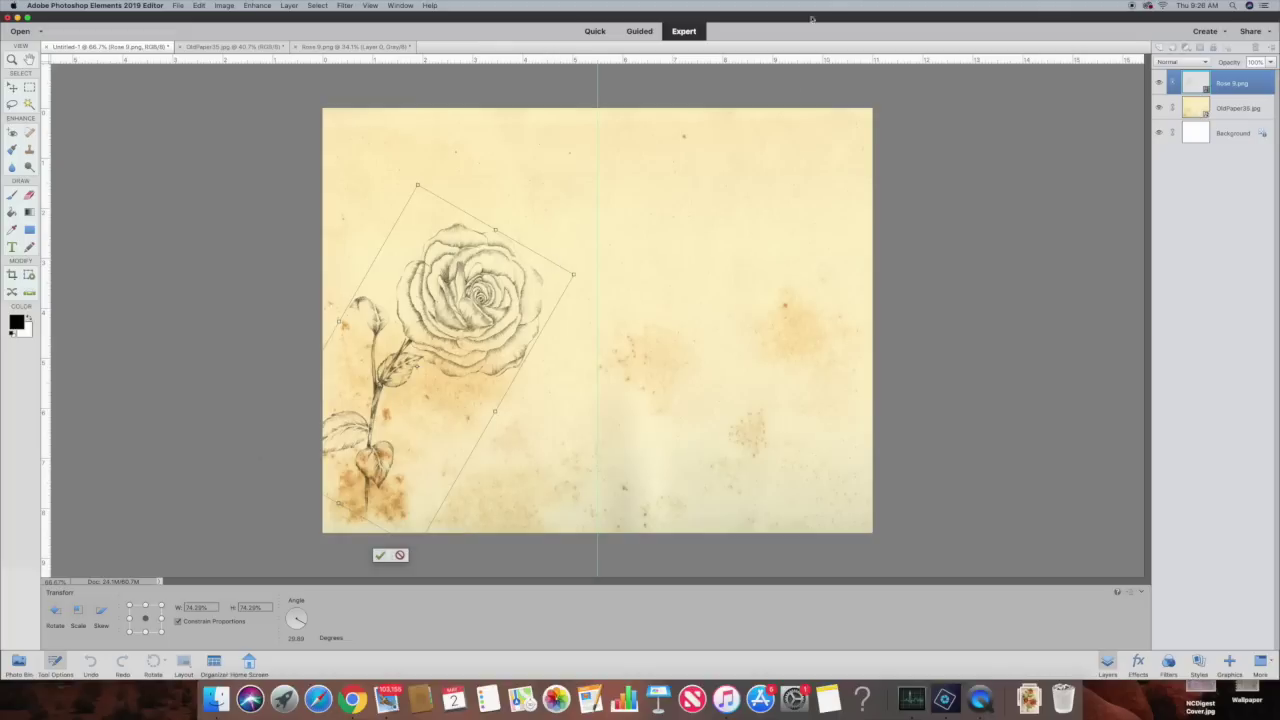
{"action": "left_click_drag", "start_coordinate": [459, 196], "coordinate": [367, 190]}
{"action": "left_click_drag", "start_coordinate": [432, 254], "coordinate": [432, 262]}
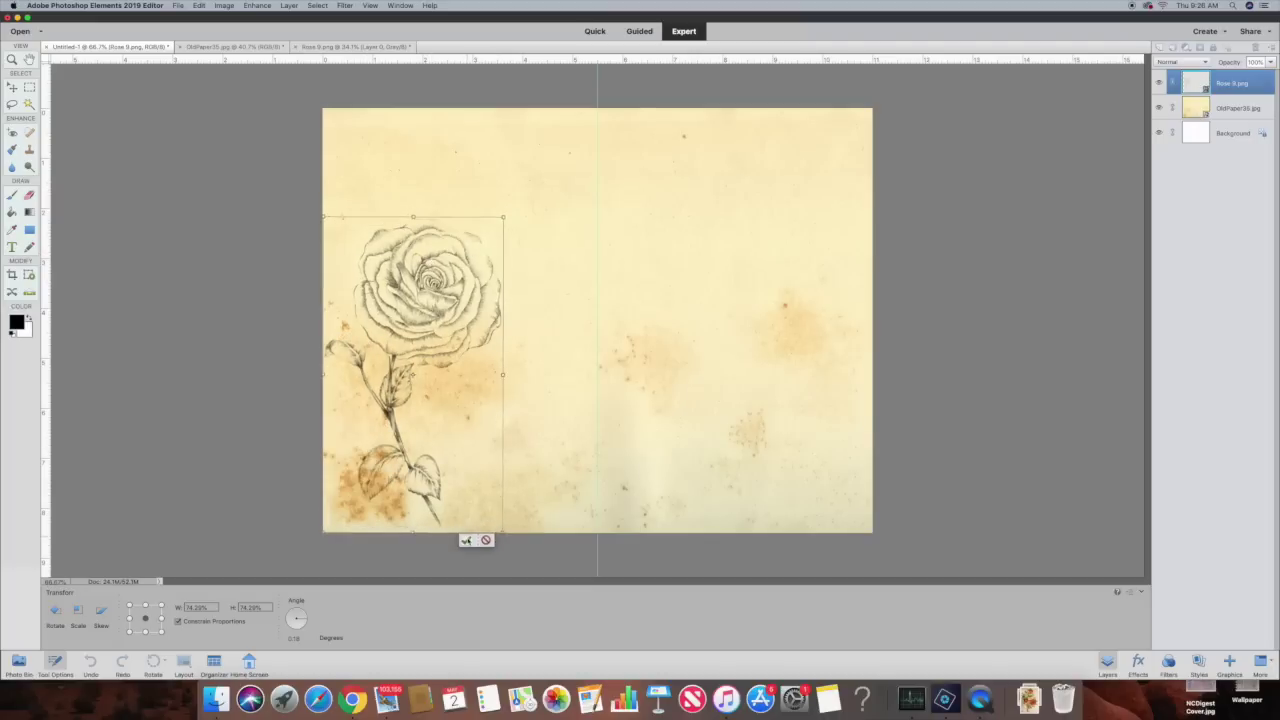
{"action": "key", "text": "Return"}
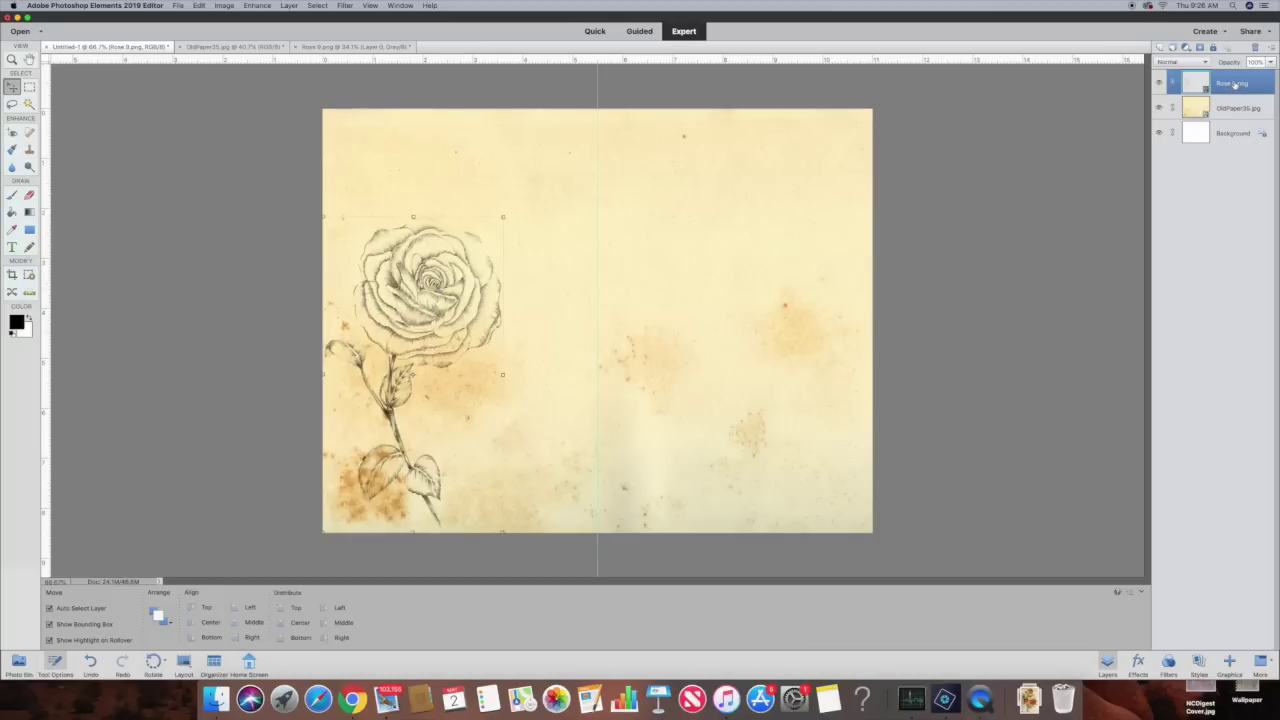
{"action": "right_click", "coordinate": [1228, 84]}
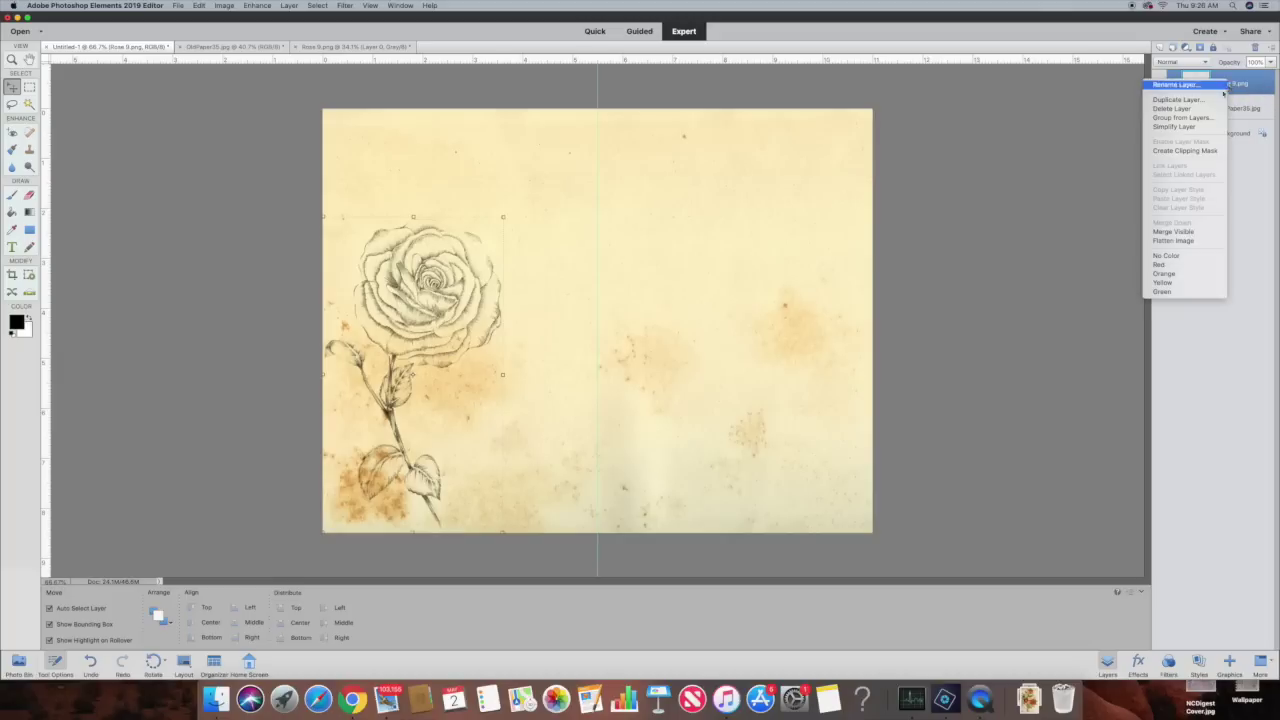
{"action": "left_click", "coordinate": [1217, 101]}
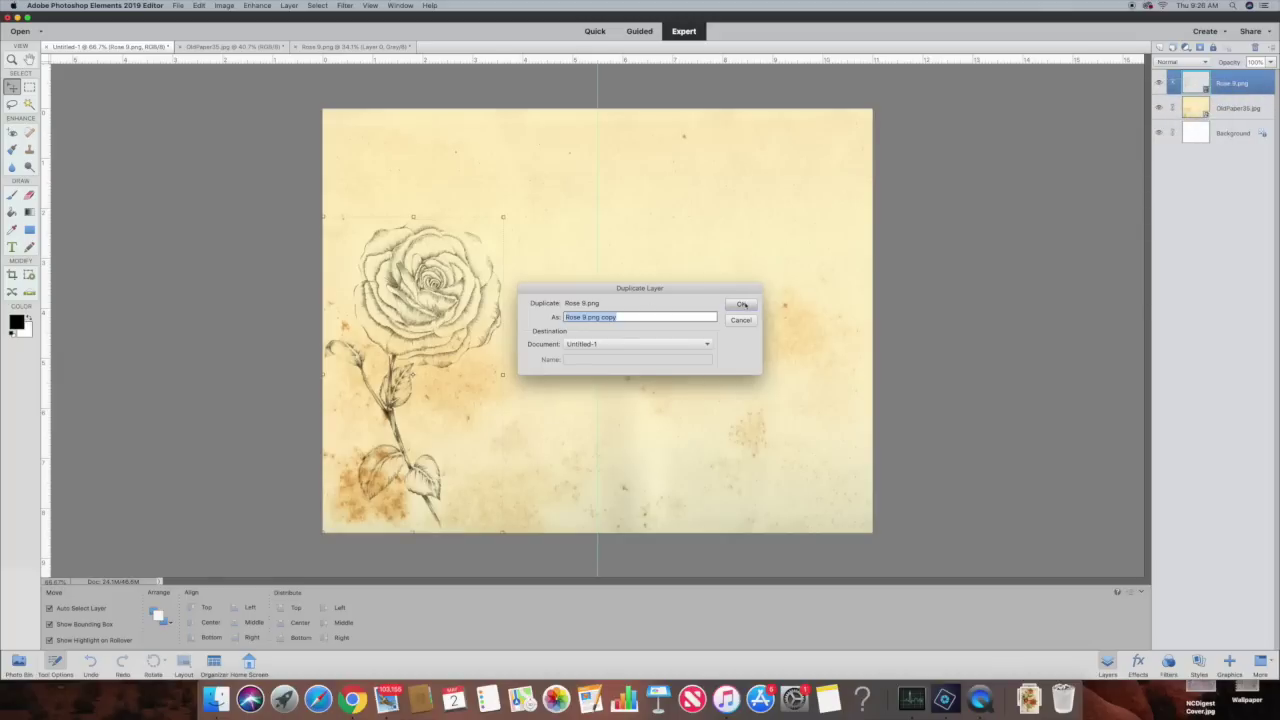
{"action": "left_click", "coordinate": [743, 305]}
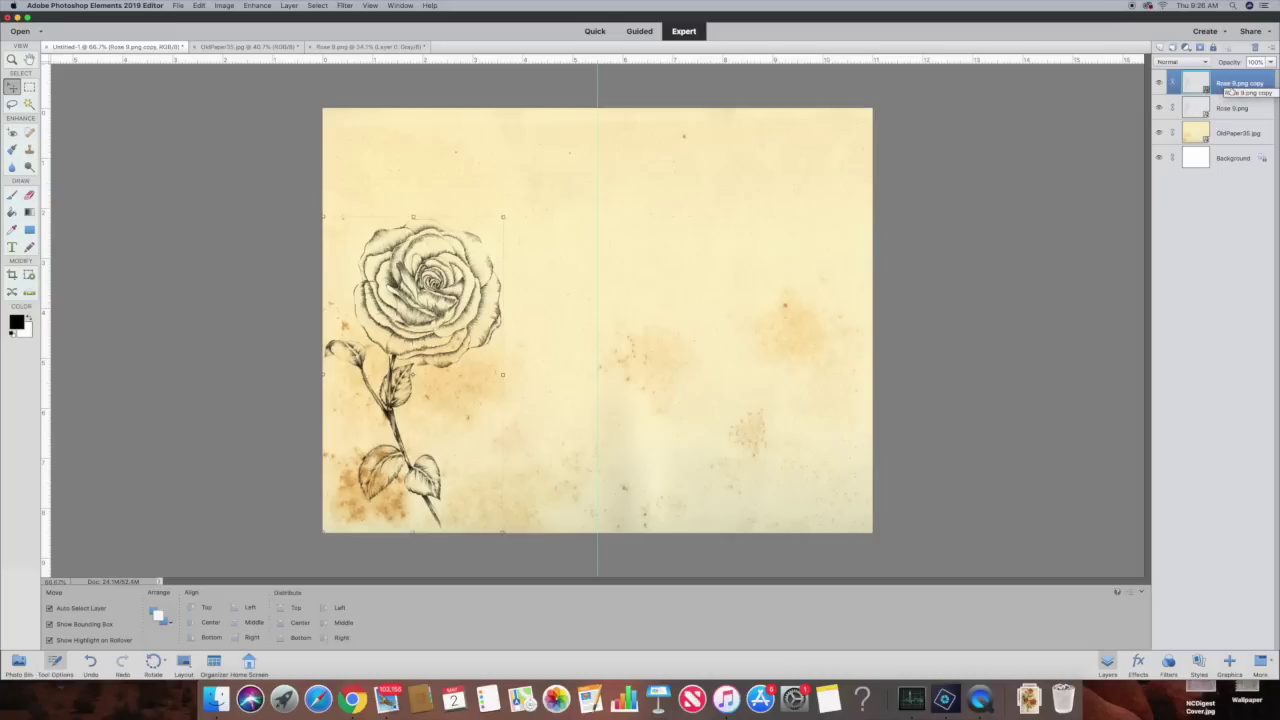
{"action": "left_click_drag", "start_coordinate": [1243, 88], "coordinate": [1256, 50]}
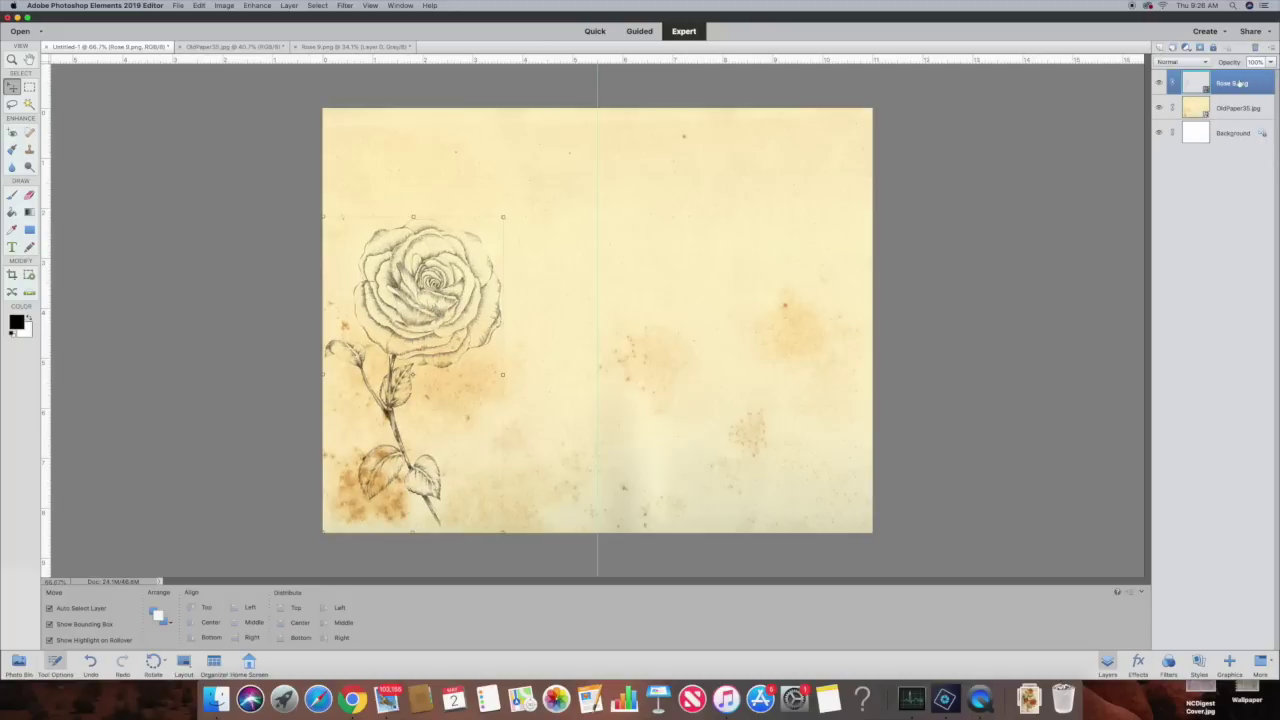
{"action": "key", "text": "alt+comma"}
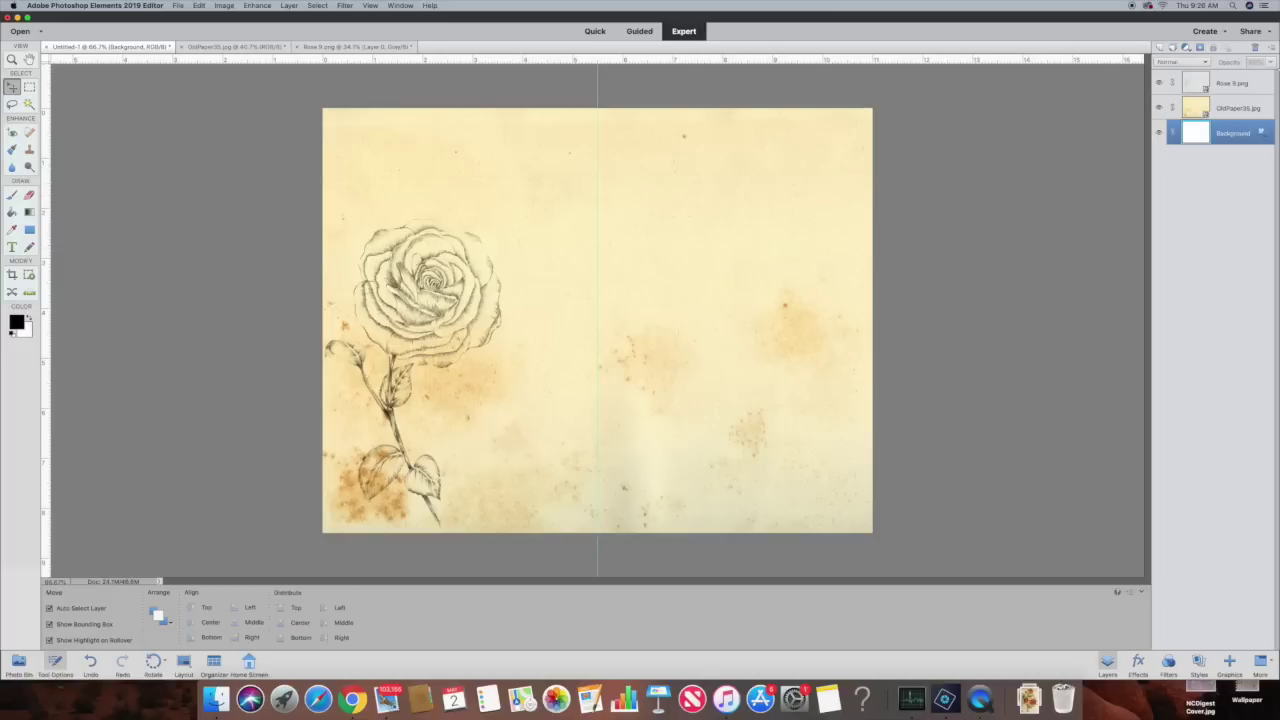
Open Rose 1.png and drag it from the Photo Bin onto the Untitled-1 journal page.
{"action": "left_click", "coordinate": [7, 30]}
{"action": "left_click", "coordinate": [609, 244]}
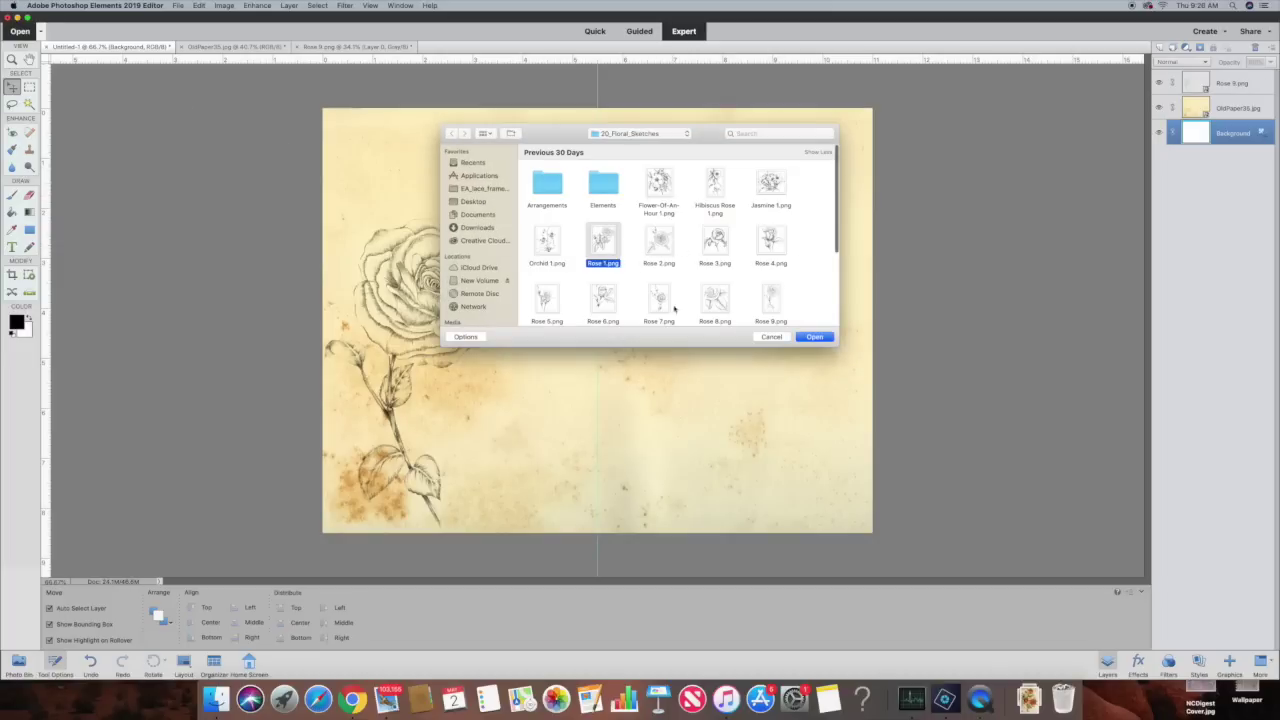
{"action": "left_click", "coordinate": [825, 338]}
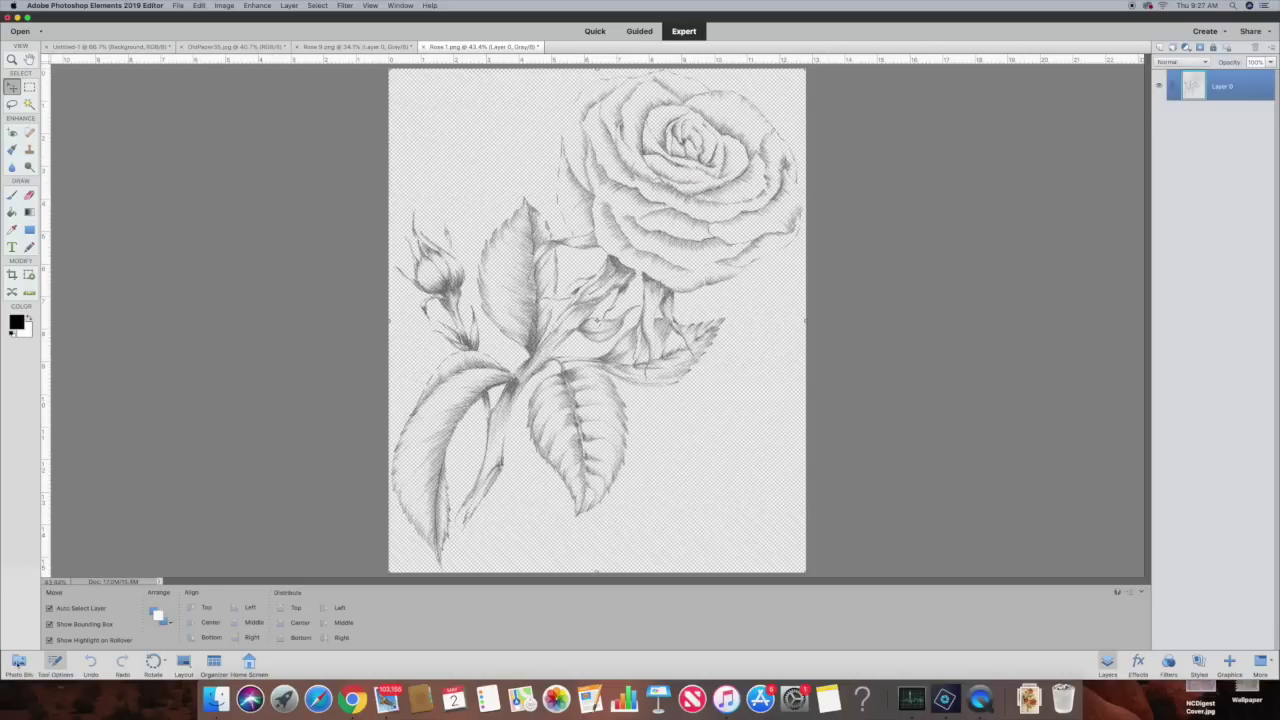
{"action": "left_click", "coordinate": [18, 662]}
{"action": "left_click", "coordinate": [75, 634]}
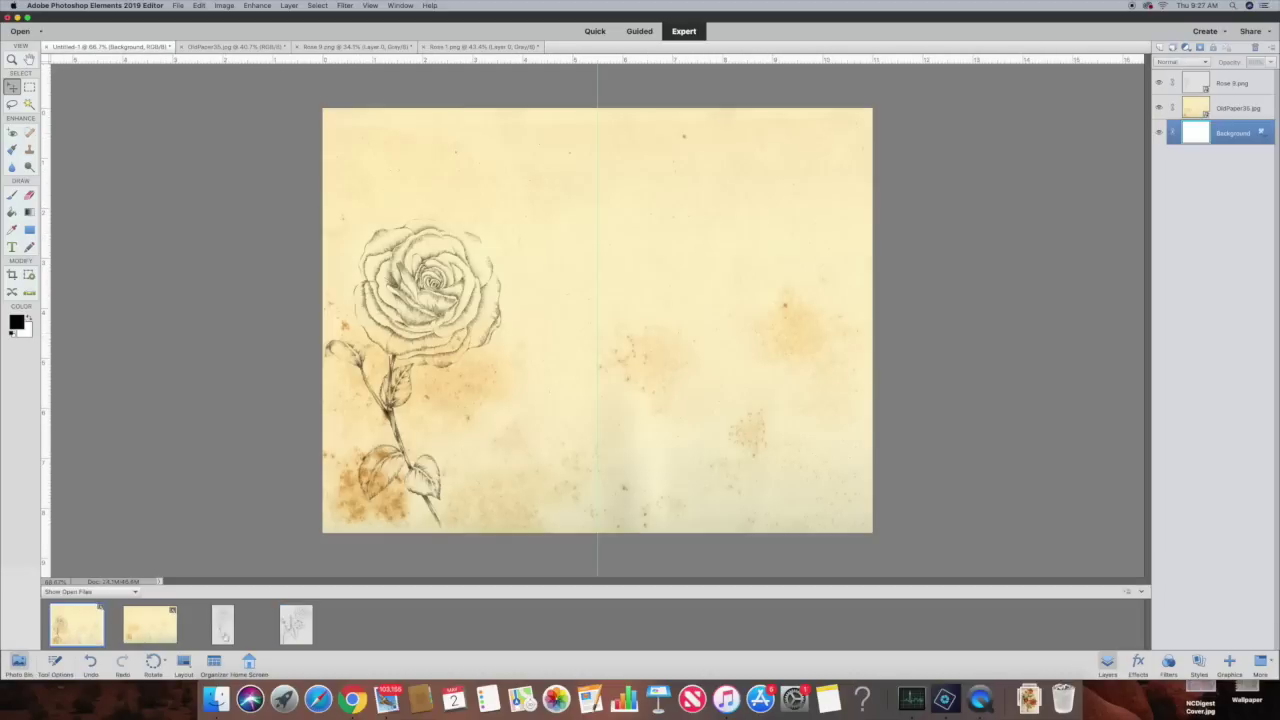
{"action": "mouse_move", "coordinate": [298, 624]}
{"action": "left_mouse_down"}
{"action": "mouse_move", "coordinate": [655, 310]}
{"action": "mouse_move", "coordinate": [675, 327]}
{"action": "left_mouse_up"}
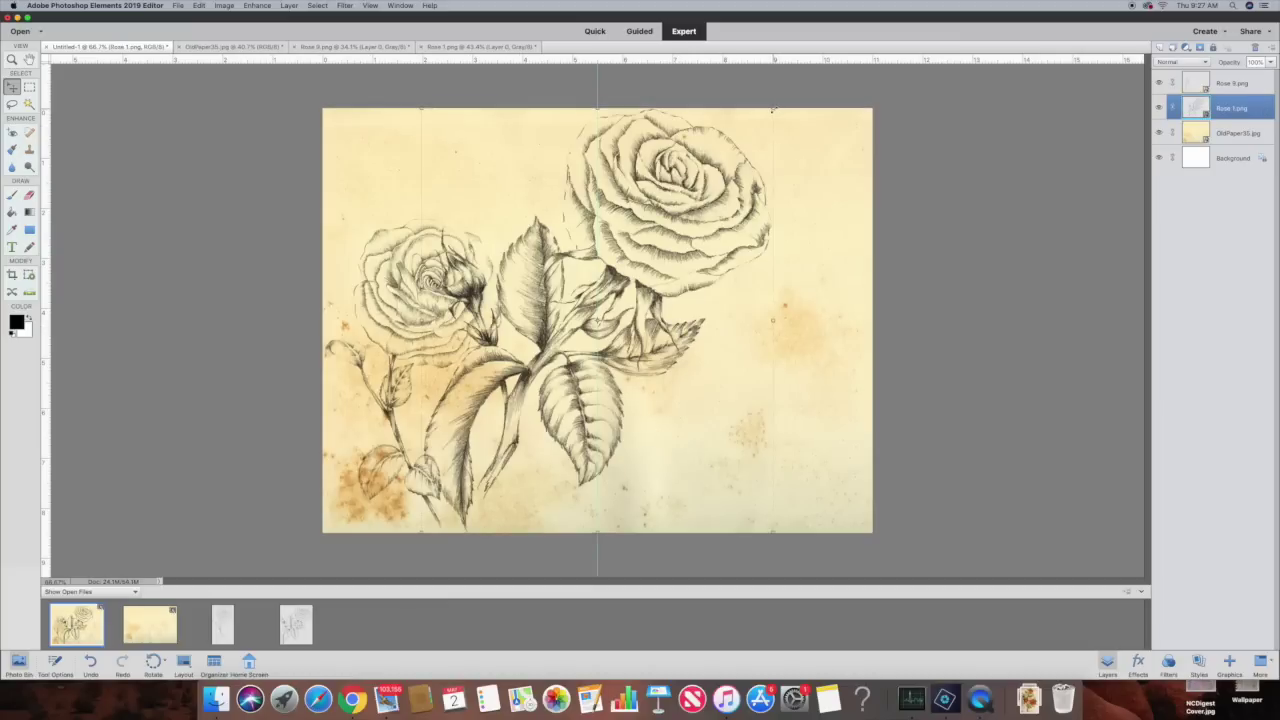
Shrink Rose 1 to about 36%, tilt it, and commit it in the lower-right corner.
{"action": "left_click_drag", "start_coordinate": [775, 110], "coordinate": [538, 482]}
{"action": "left_click_drag", "start_coordinate": [617, 363], "coordinate": [774, 259]}
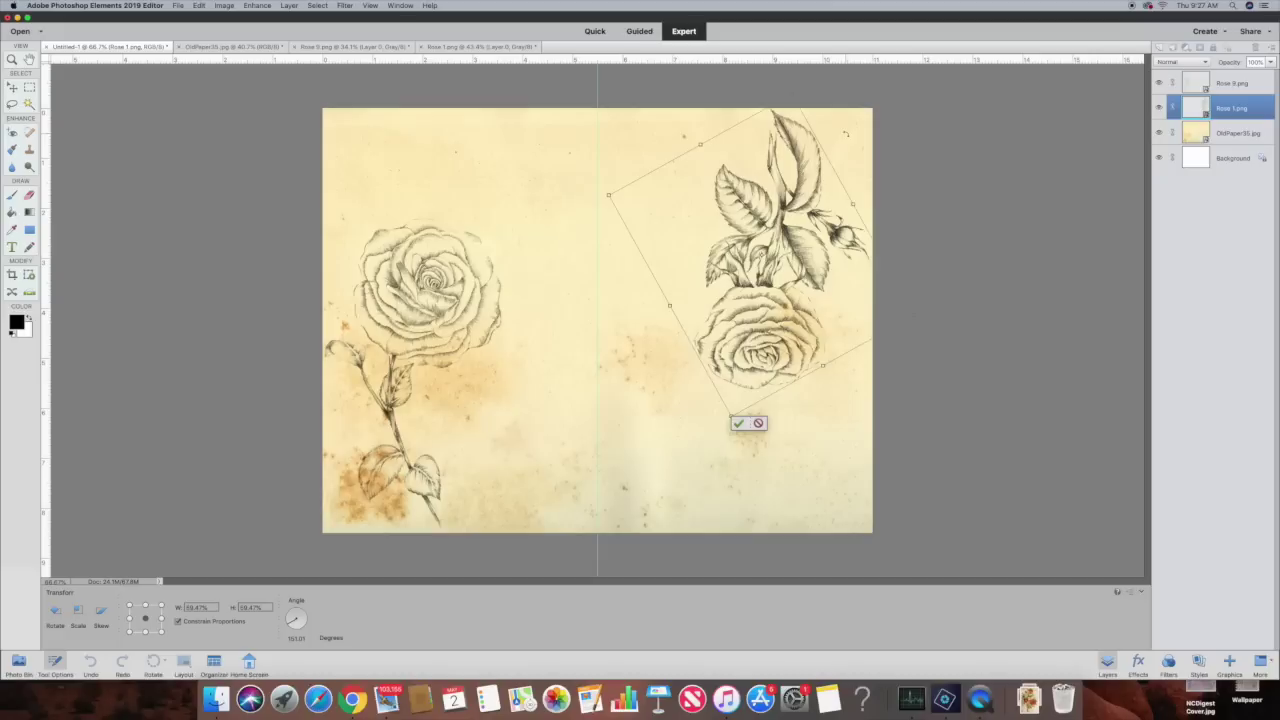
{"action": "left_click_drag", "start_coordinate": [888, 208], "coordinate": [737, 295]}
{"action": "left_click_drag", "start_coordinate": [790, 92], "coordinate": [767, 224]}
{"action": "left_click_drag", "start_coordinate": [786, 369], "coordinate": [849, 485]}
{"action": "left_click_drag", "start_coordinate": [829, 384], "coordinate": [840, 384]}
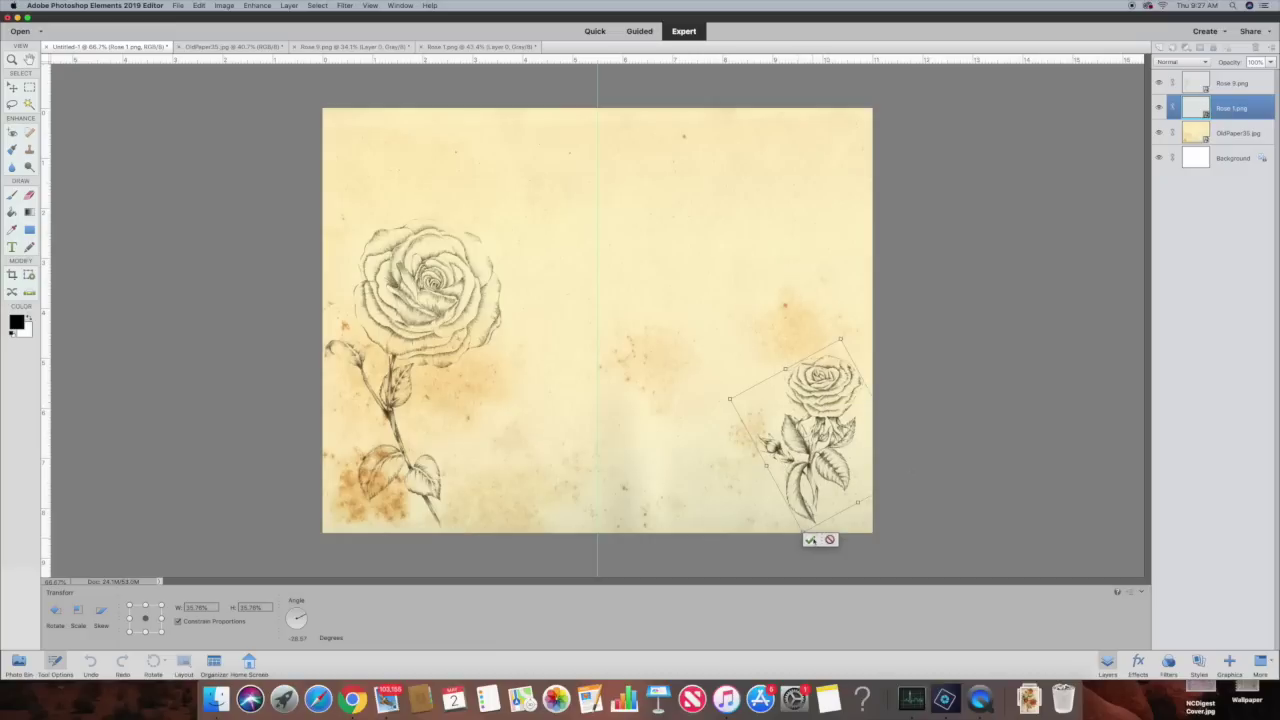
{"action": "key", "text": "Return"}
{"action": "left_click", "coordinate": [977, 447]}
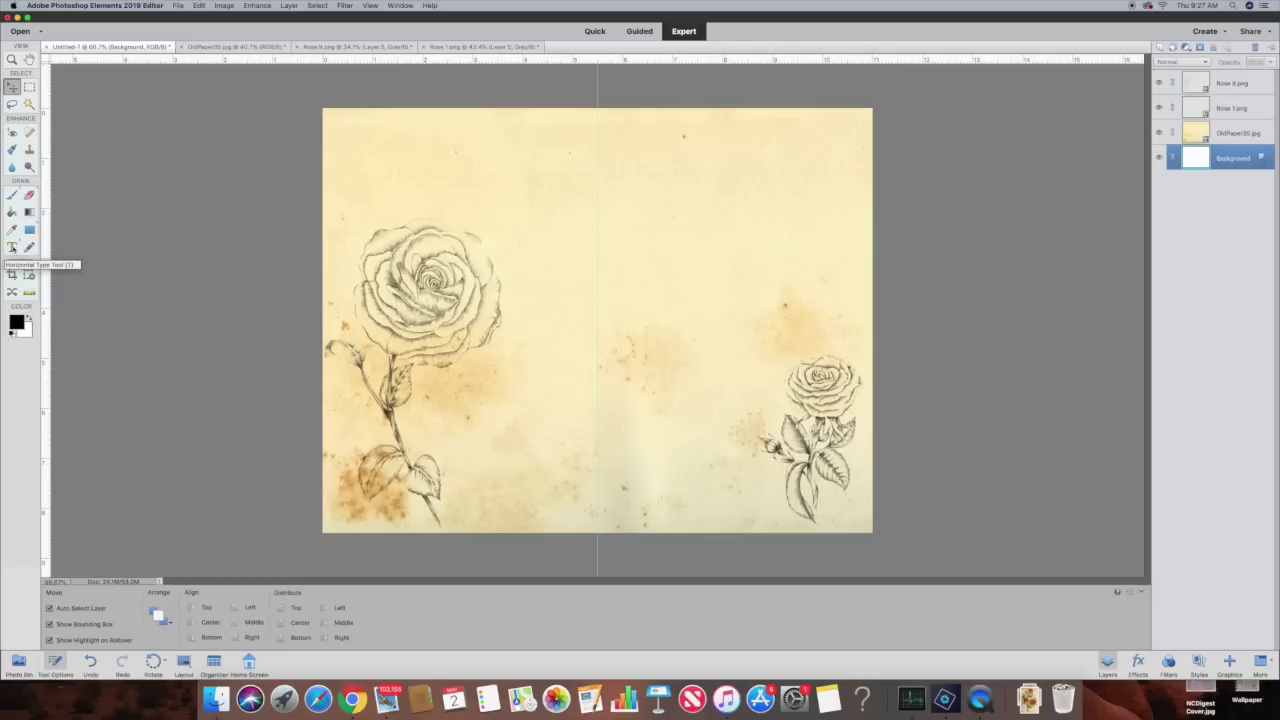
{"action": "left_click", "coordinate": [13, 248]}
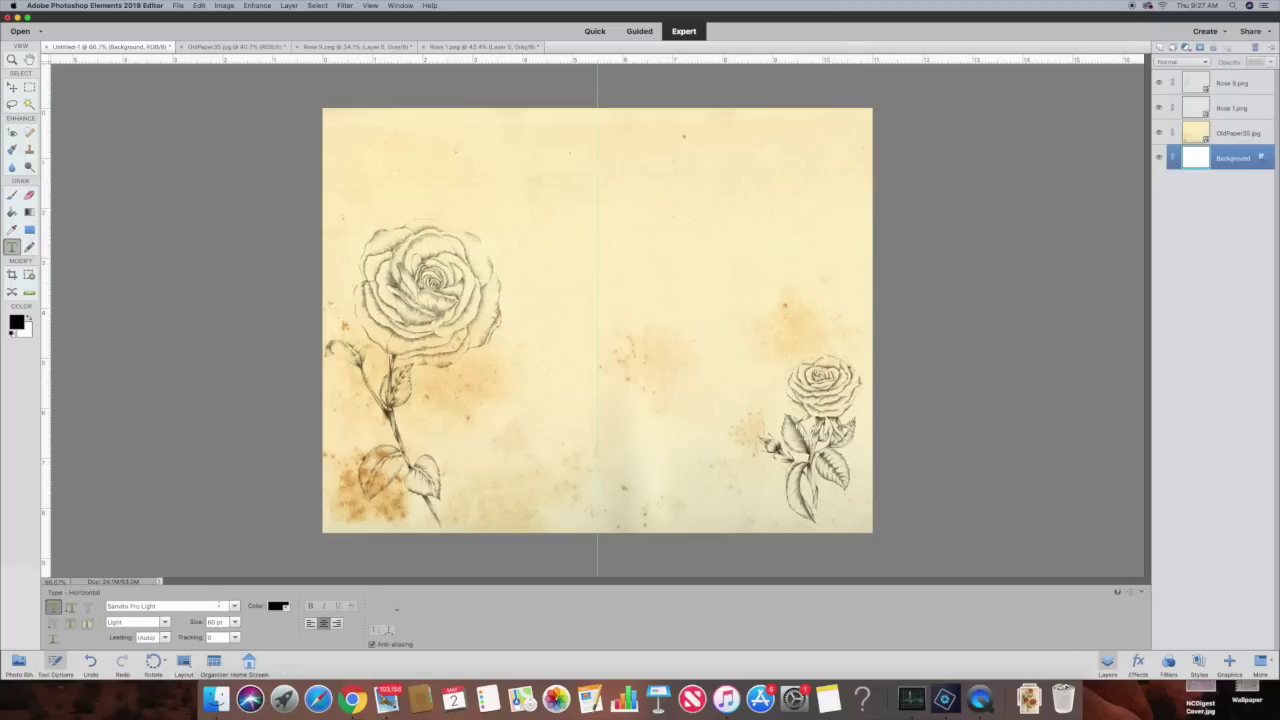
Type 'sweet rose' in Bouncy Castle SS01 near the bottom of the page.
{"action": "left_click", "coordinate": [209, 606]}
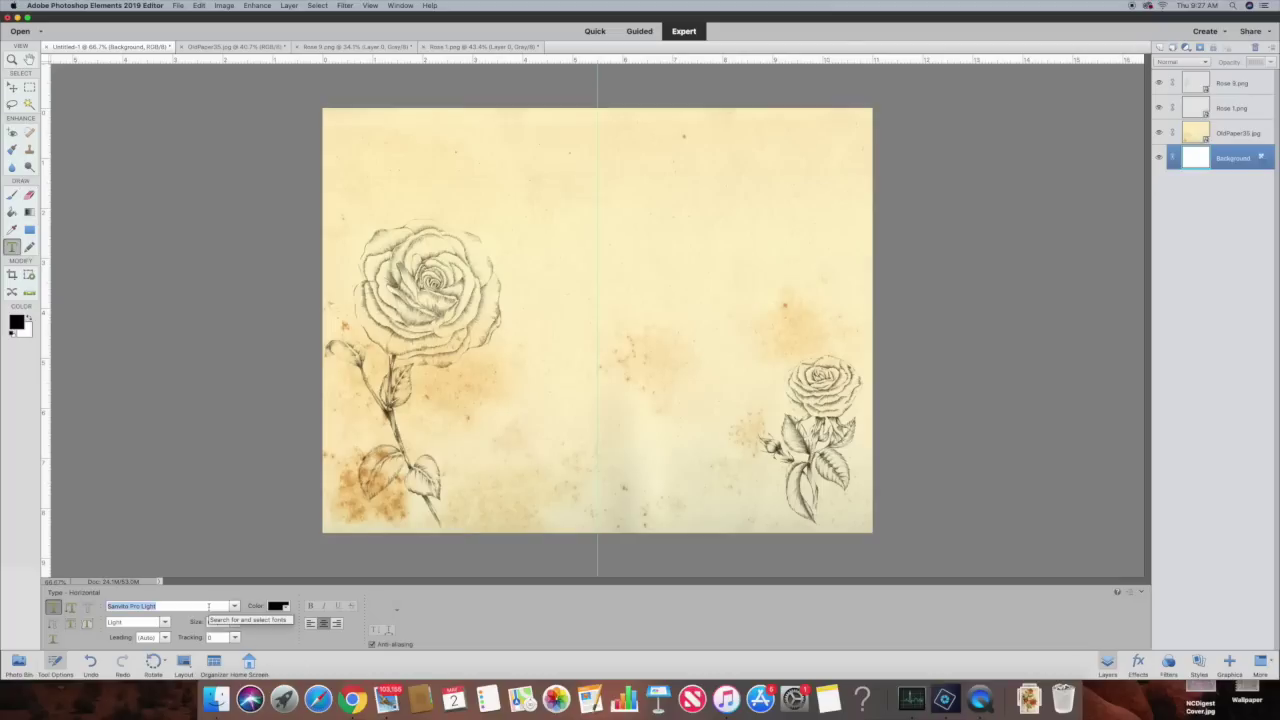
{"action": "type", "text": "bou"}
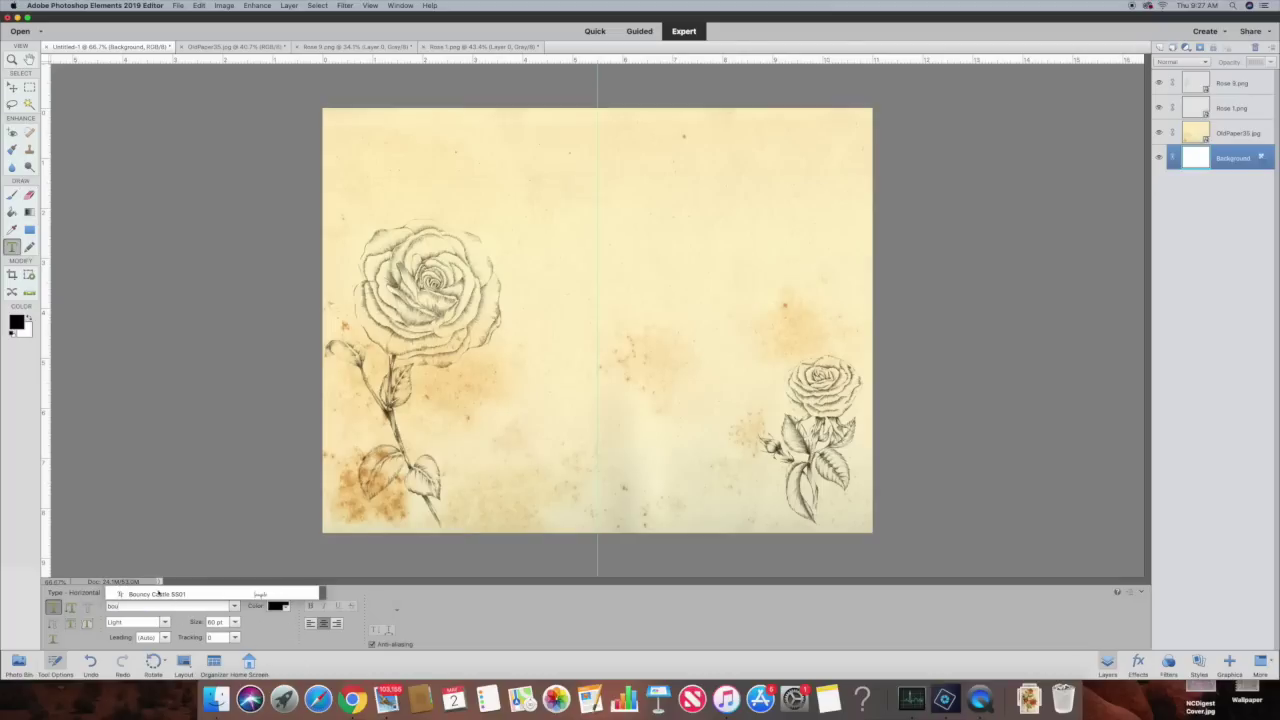
{"action": "left_click", "coordinate": [158, 593]}
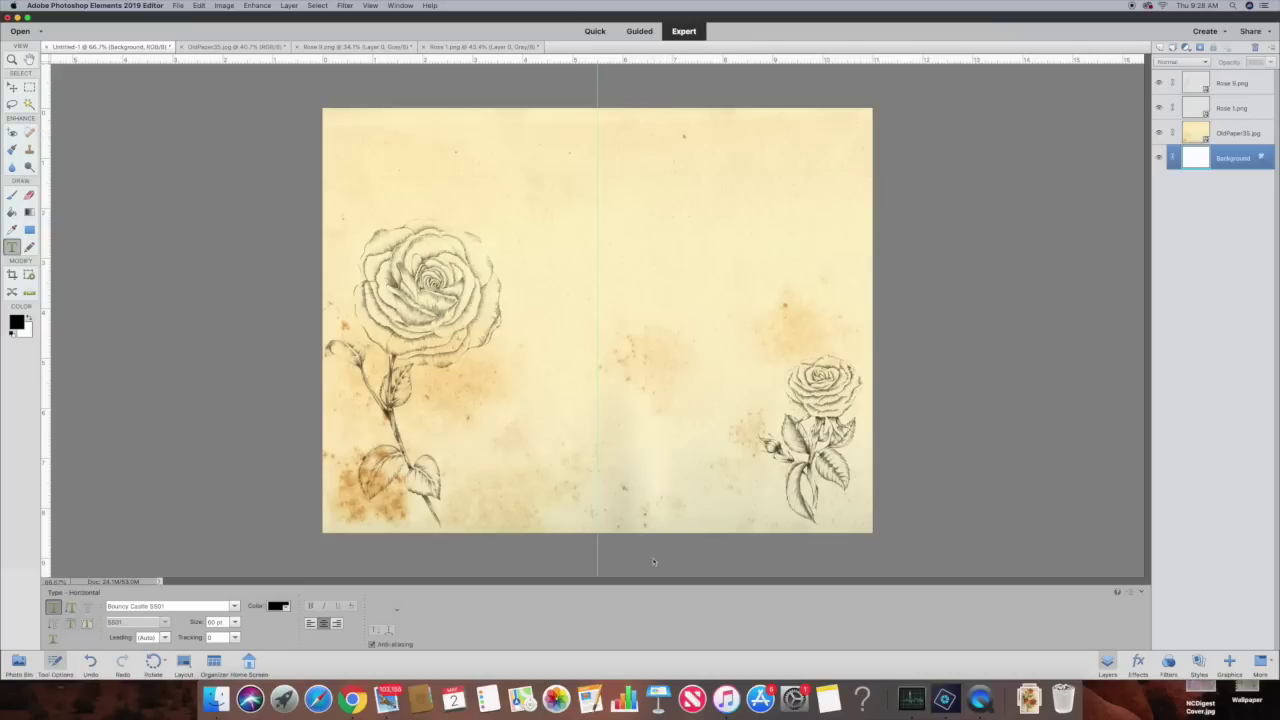
{"action": "left_click", "coordinate": [619, 504]}
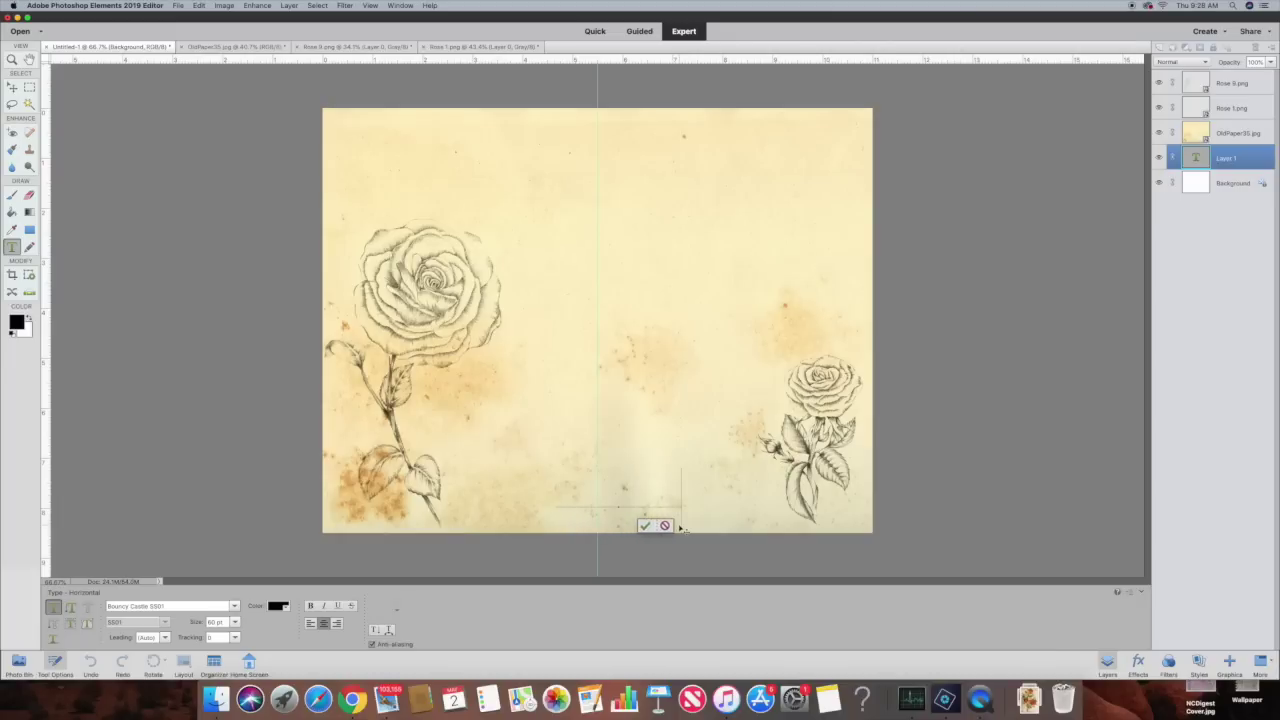
{"action": "key", "text": "ctrl+Return"}
{"action": "key", "text": "v"}
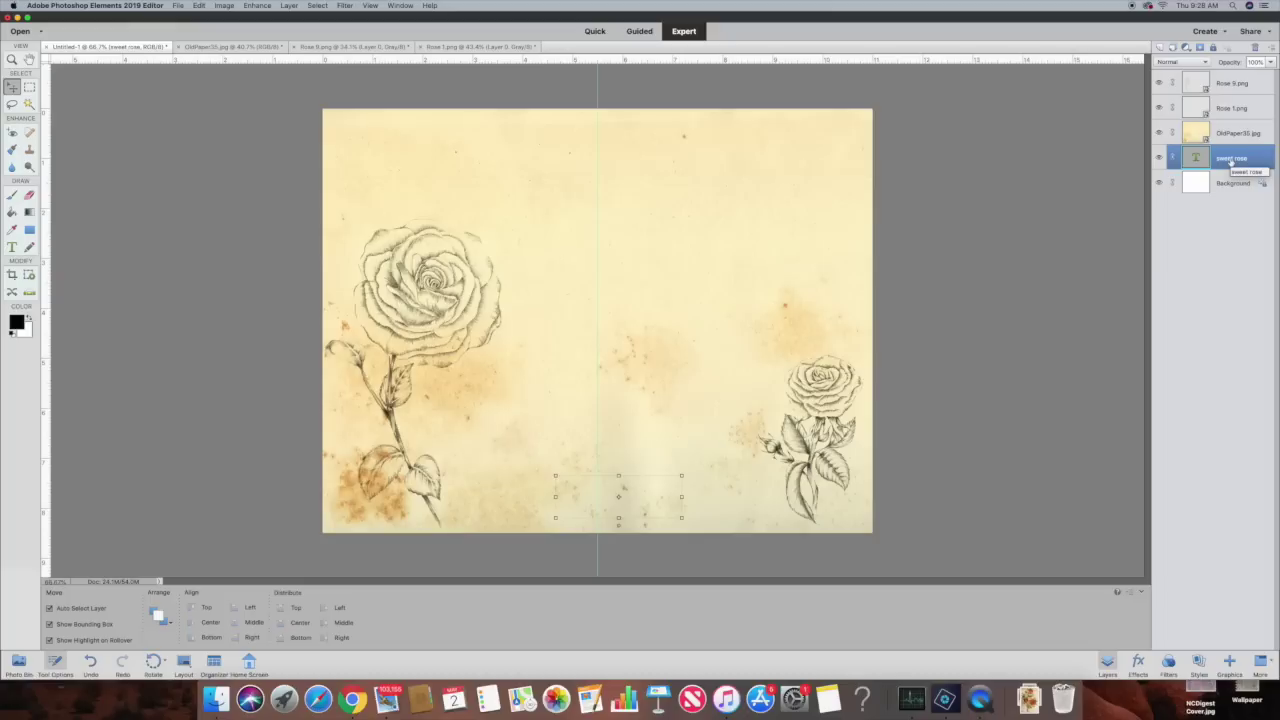
Move the 'sweet rose' layer above OldPaper35 and shift the text right.
{"action": "left_click_drag", "start_coordinate": [1230, 162], "coordinate": [1231, 133]}
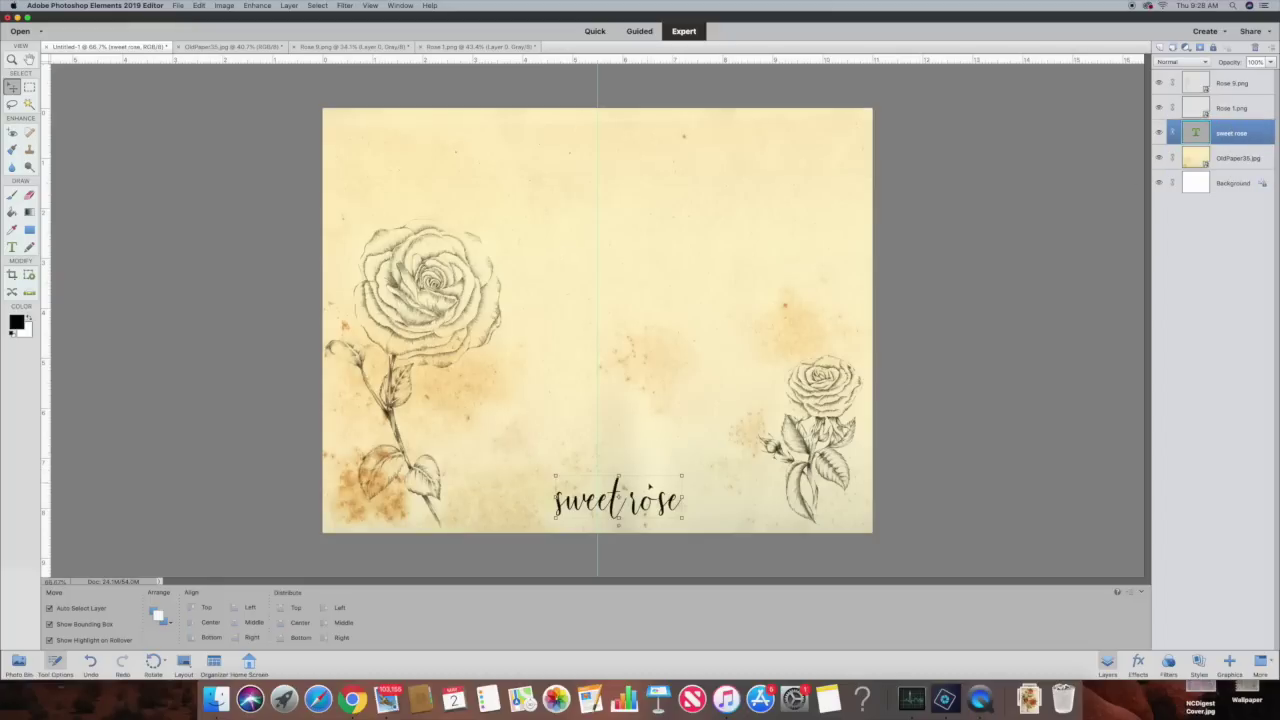
{"action": "left_click_drag", "start_coordinate": [624, 479], "coordinate": [694, 476]}
{"action": "left_click", "coordinate": [985, 500]}
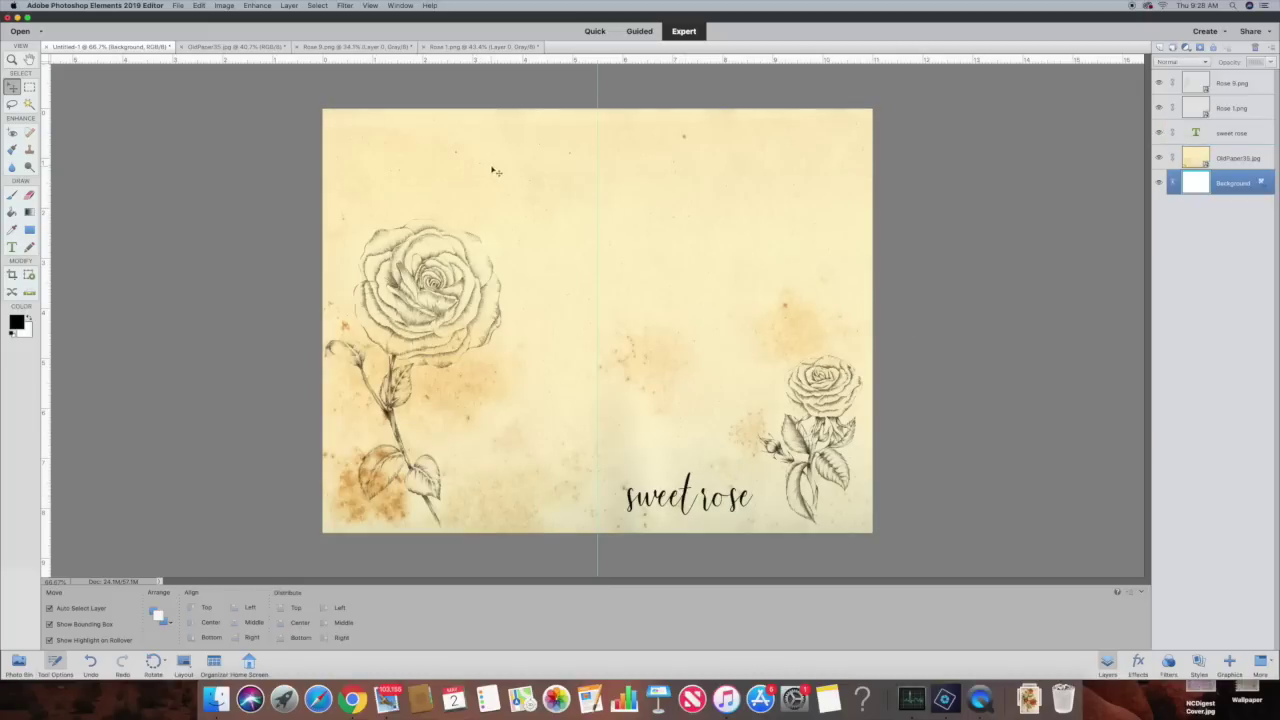
Add 'memories' text at the top-left, layer it above the paper, and shift it onto the page.
{"action": "key", "text": "t"}
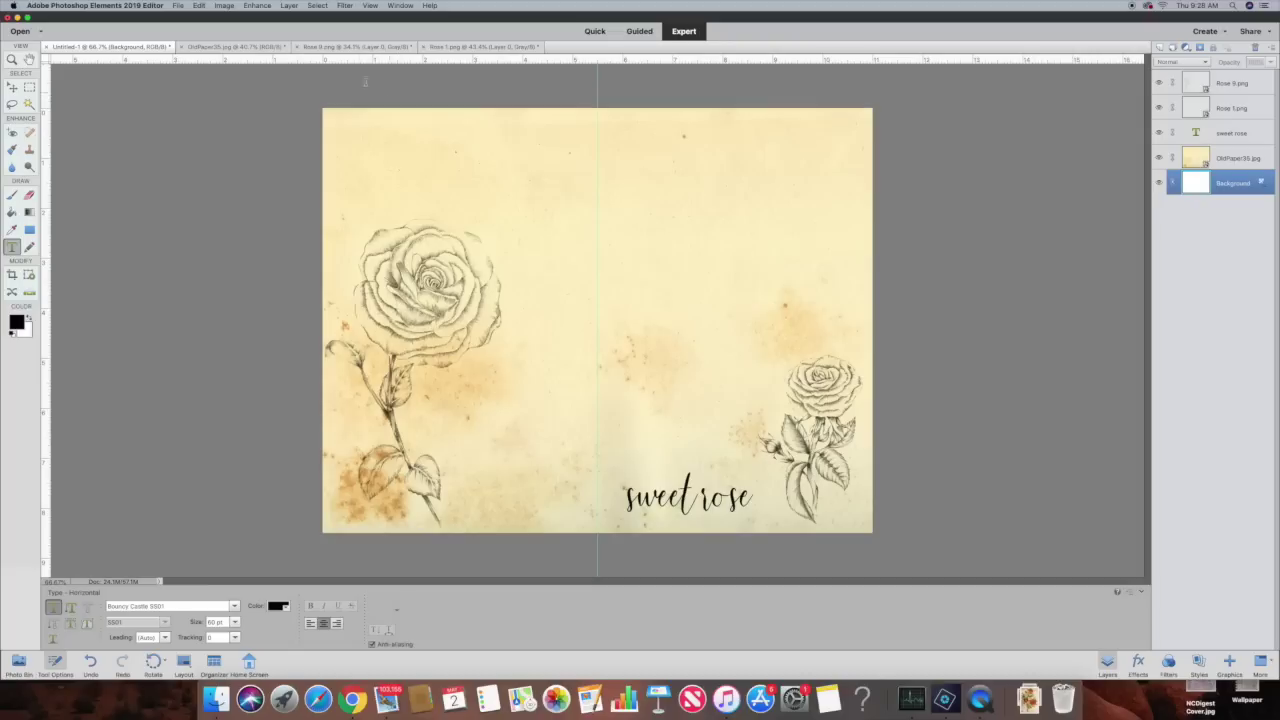
{"action": "left_click", "coordinate": [359, 150]}
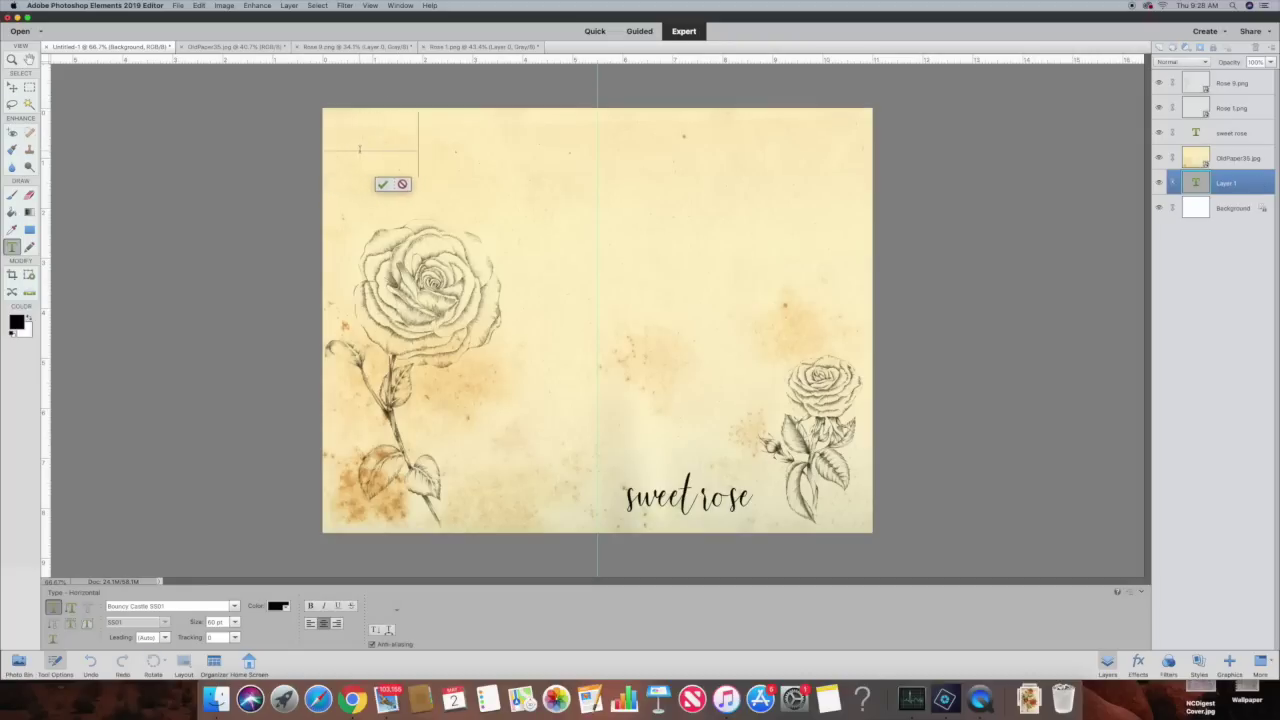
{"action": "key", "text": "Escape"}
{"action": "key", "text": "v"}
{"action": "left_click_drag", "start_coordinate": [1206, 145], "coordinate": [1206, 125]}
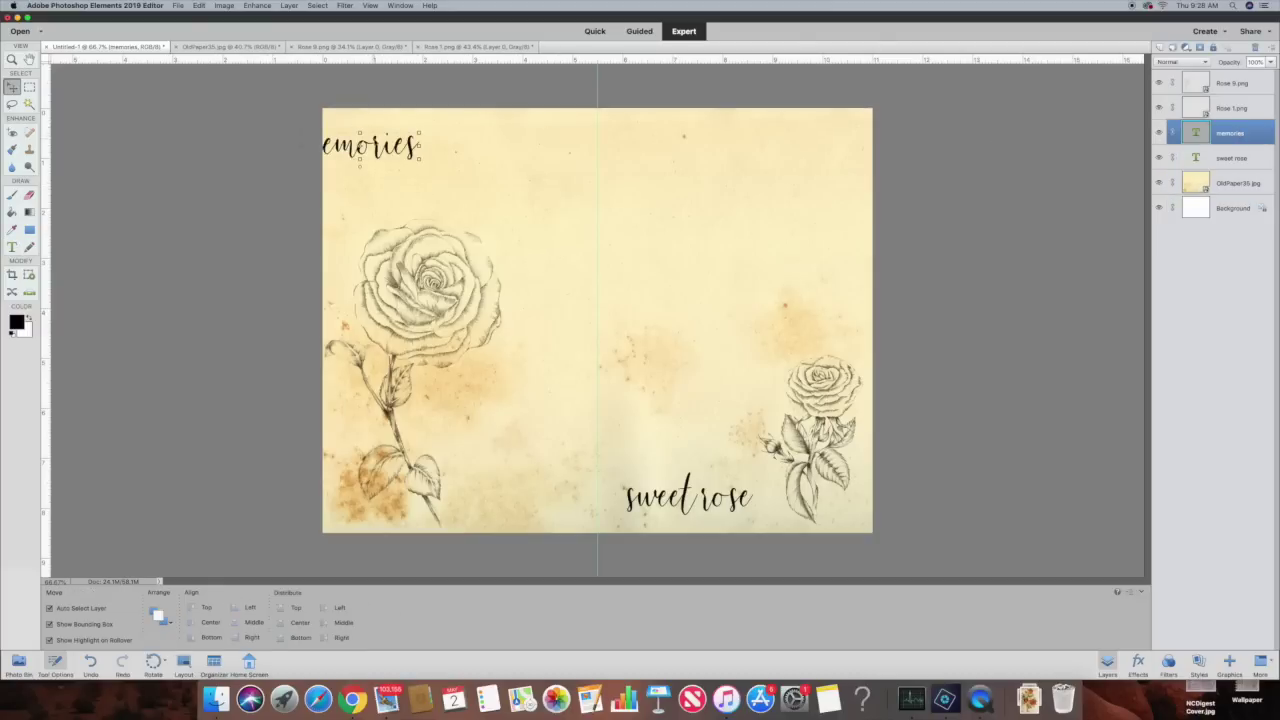
{"action": "left_click_drag", "start_coordinate": [376, 144], "coordinate": [411, 193]}
{"action": "left_click", "coordinate": [994, 287]}
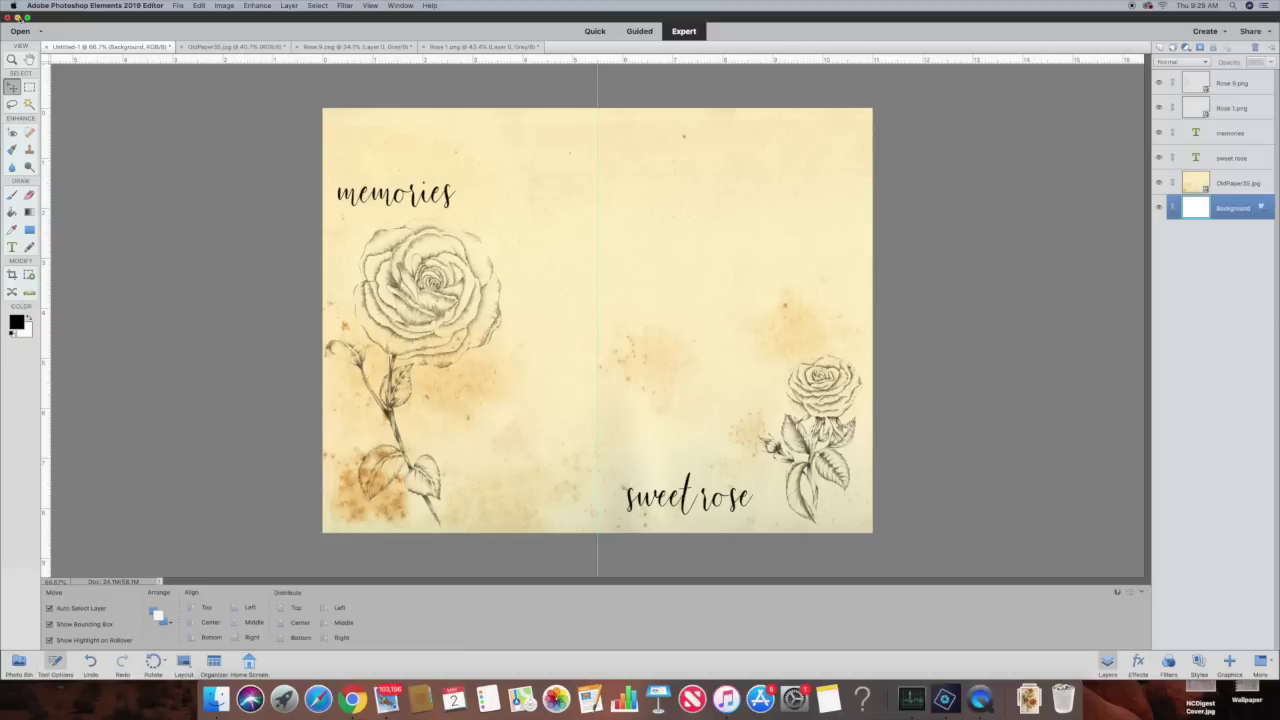
Minimize Photoshop Elements and stop the QuickTime audio recording.
{"action": "left_click", "coordinate": [17, 17]}
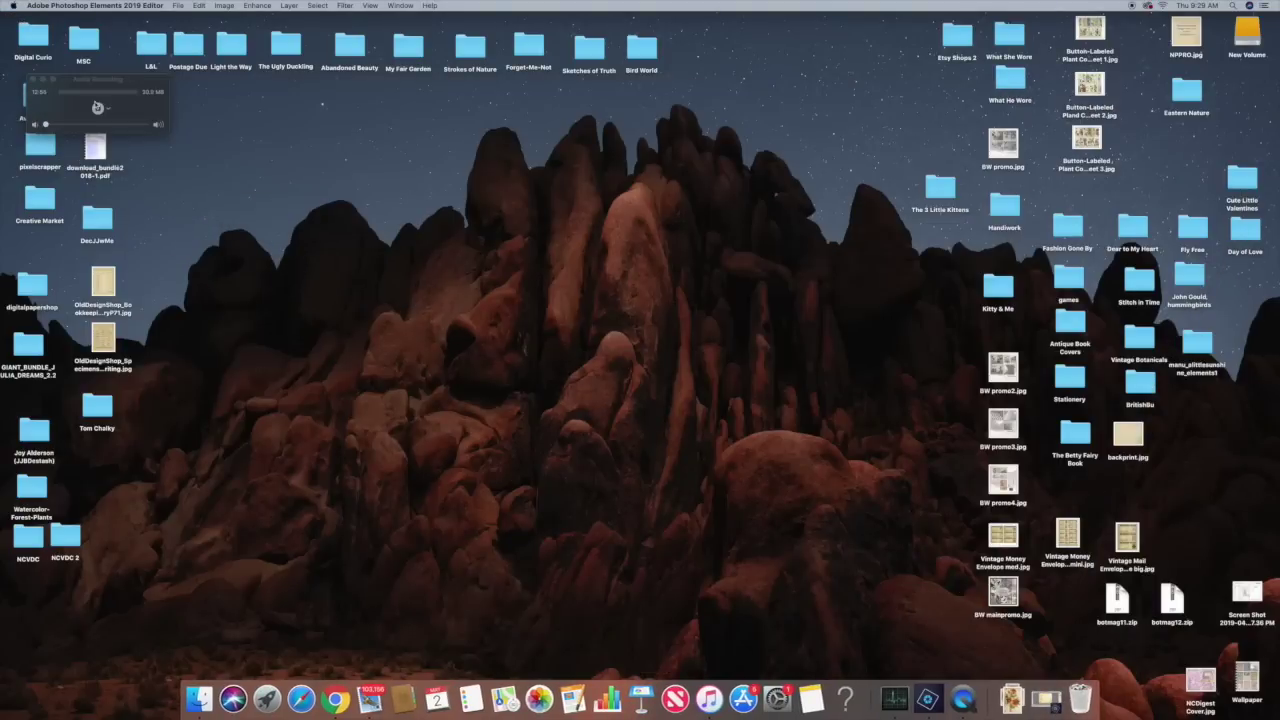
{"action": "left_click", "coordinate": [98, 109]}
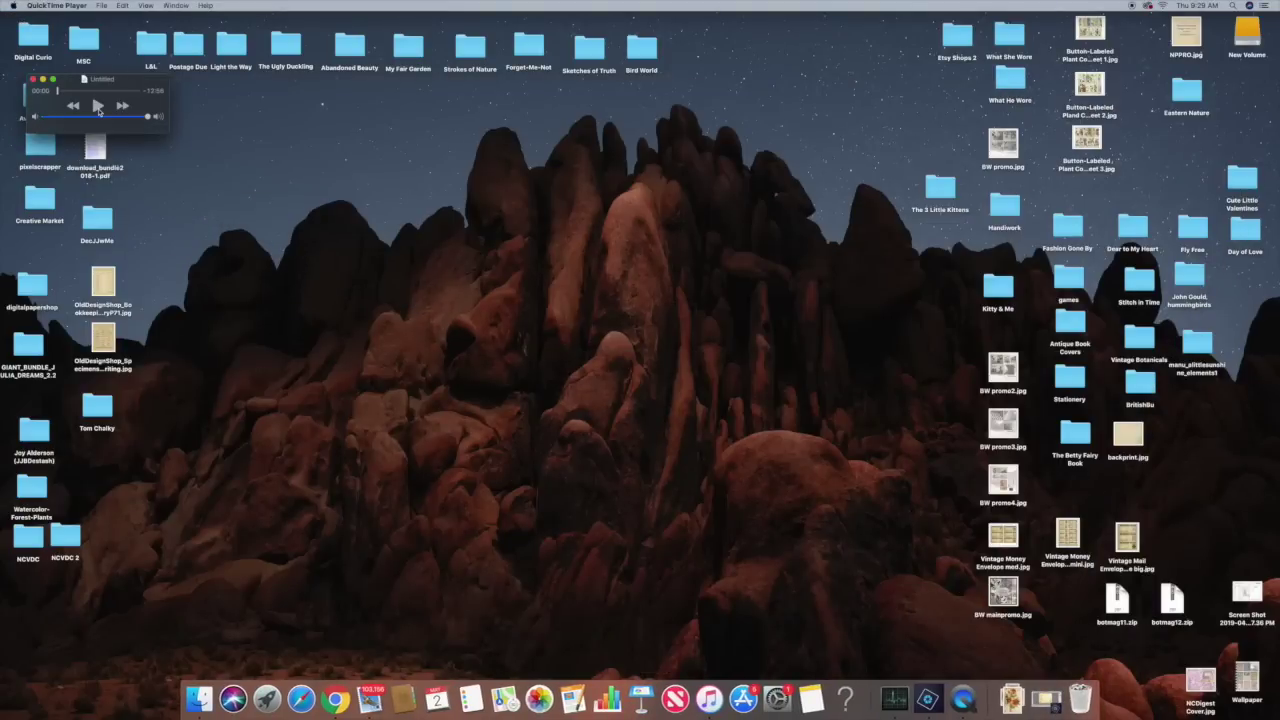